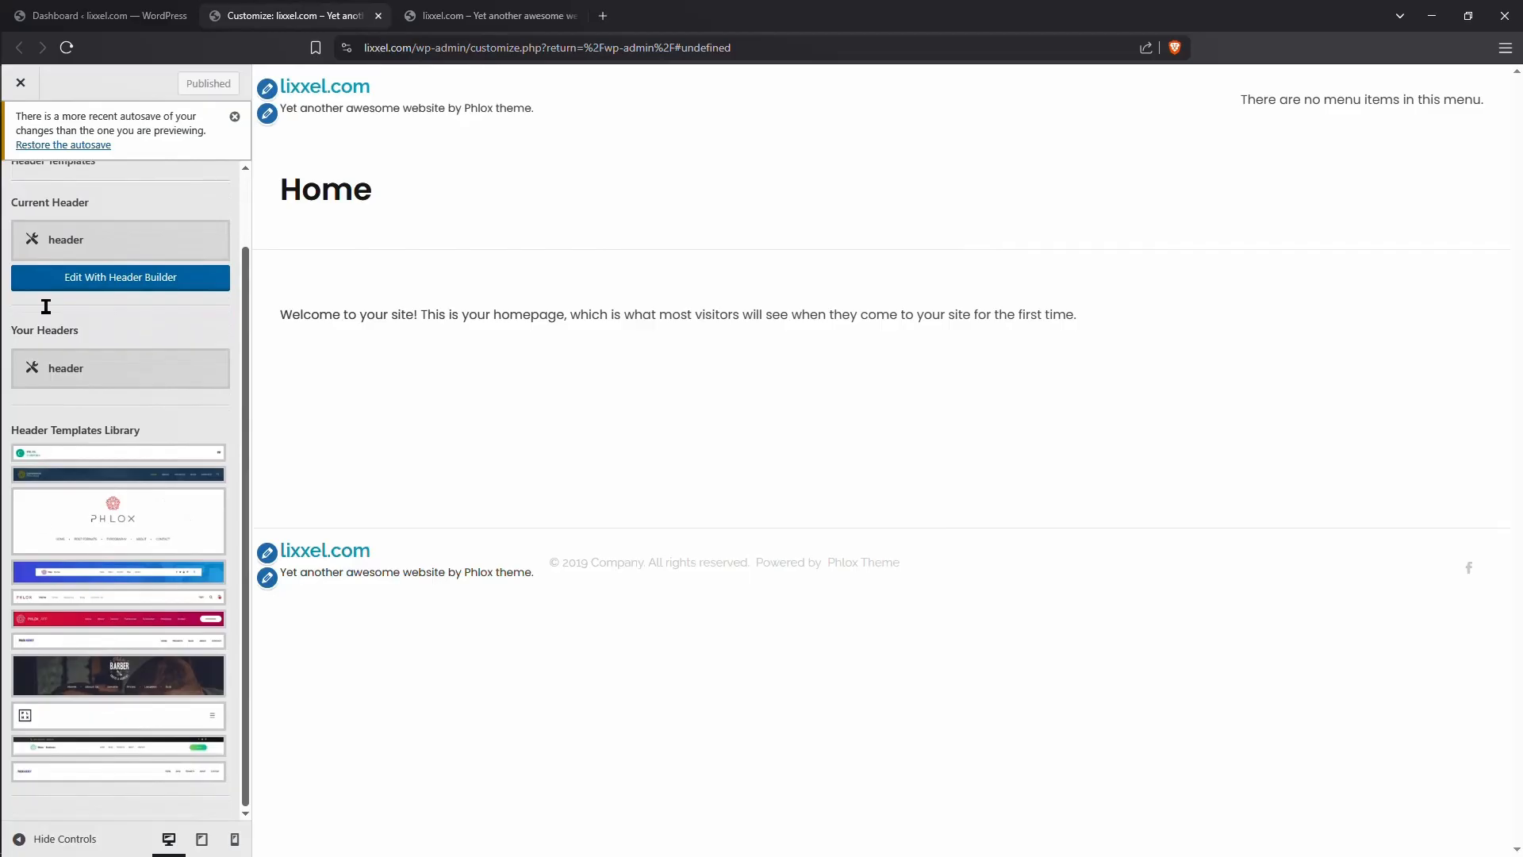
Step: Enable the overlay header in the header template settings
key(Escape)
click(84, 284)
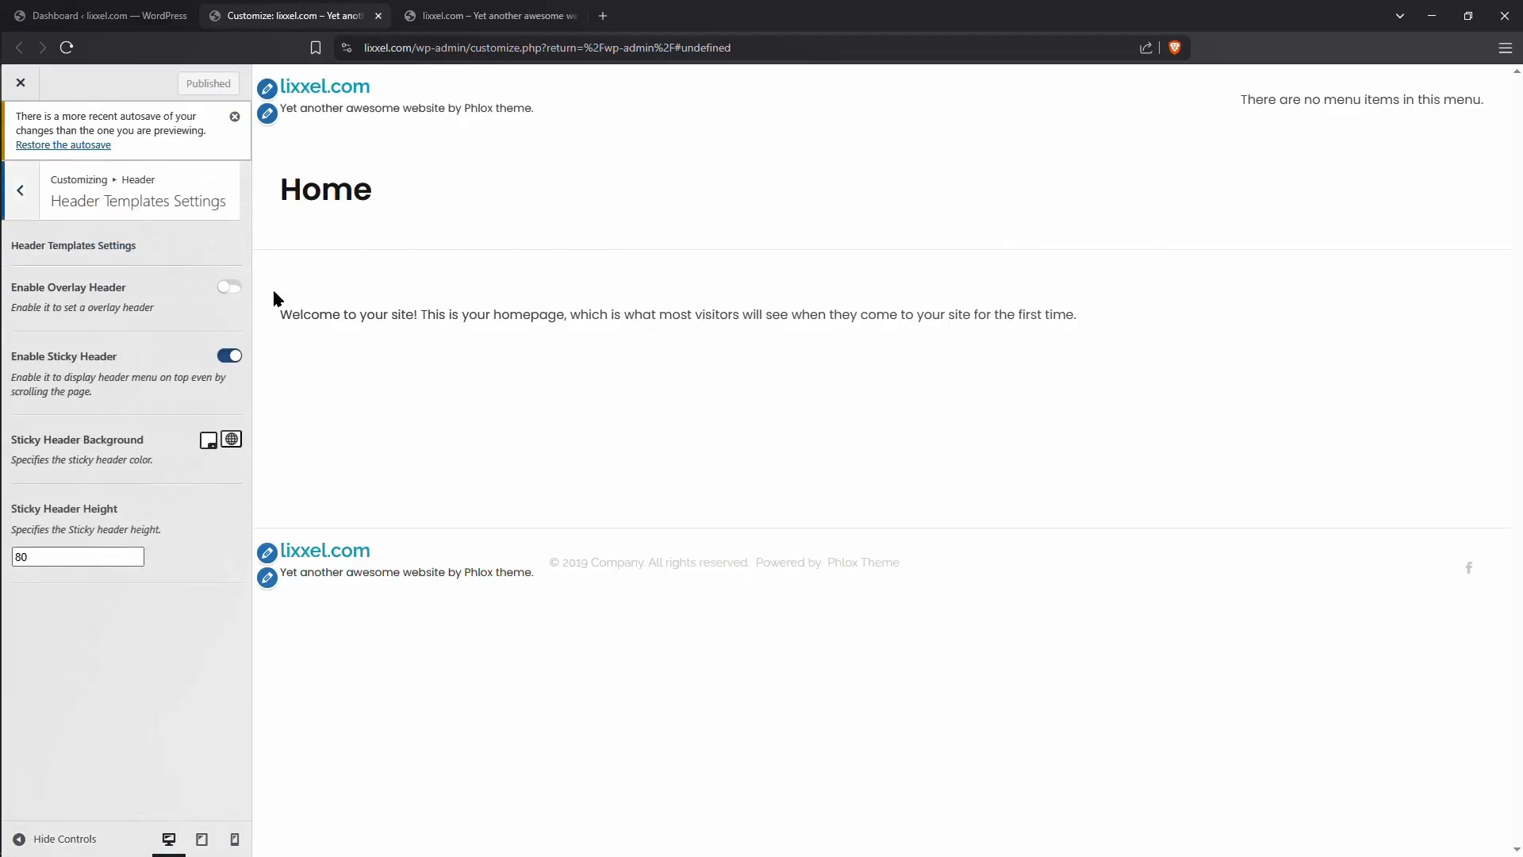
click(231, 288)
click(11, 147)
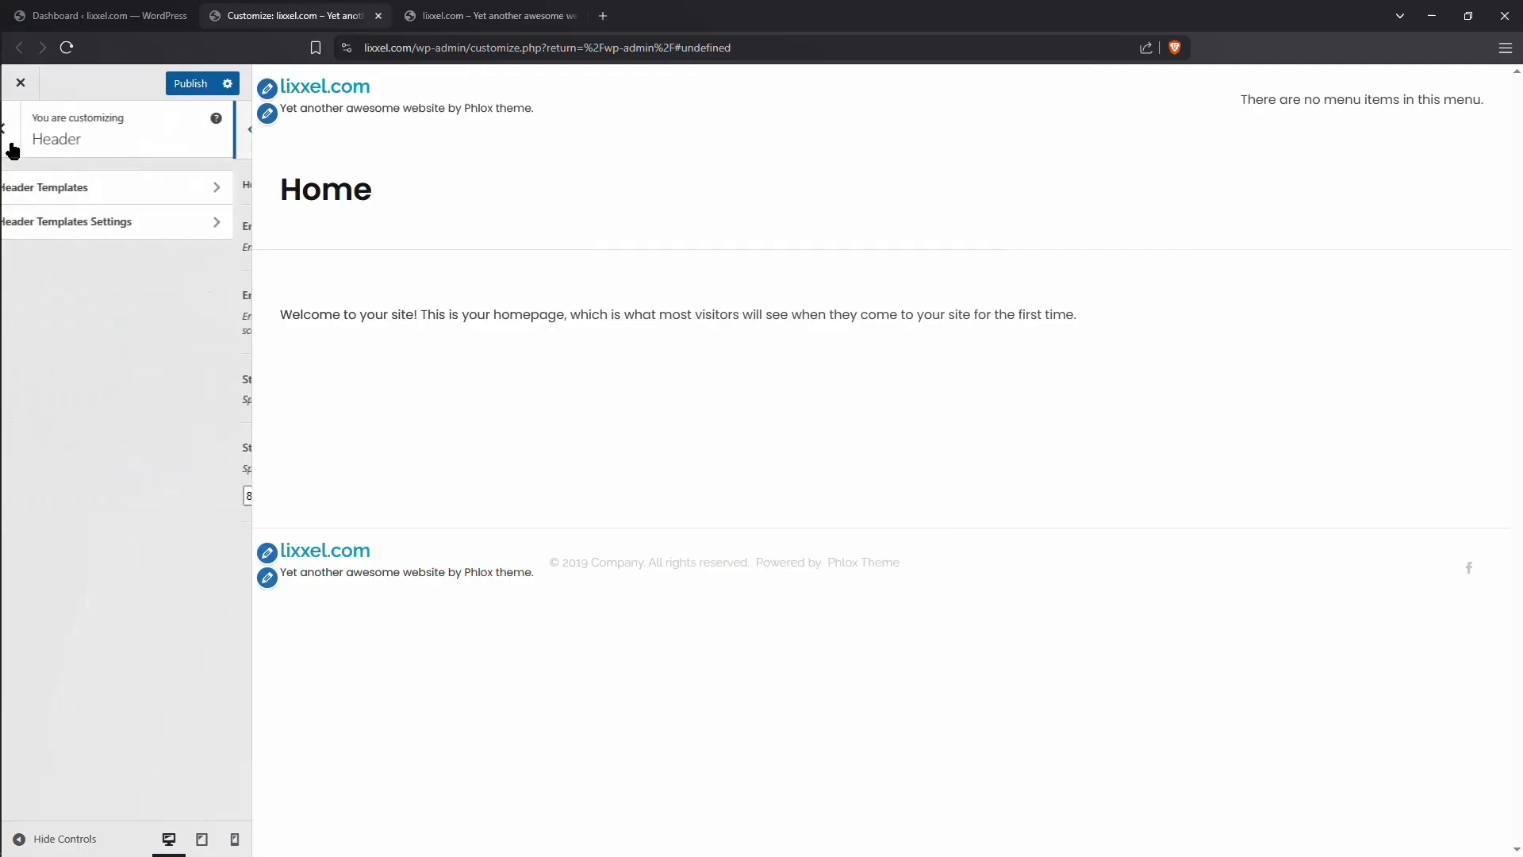
Step: Open the current header template in the header builder, dismissing the AI notification and the page structure overview
click(81, 190)
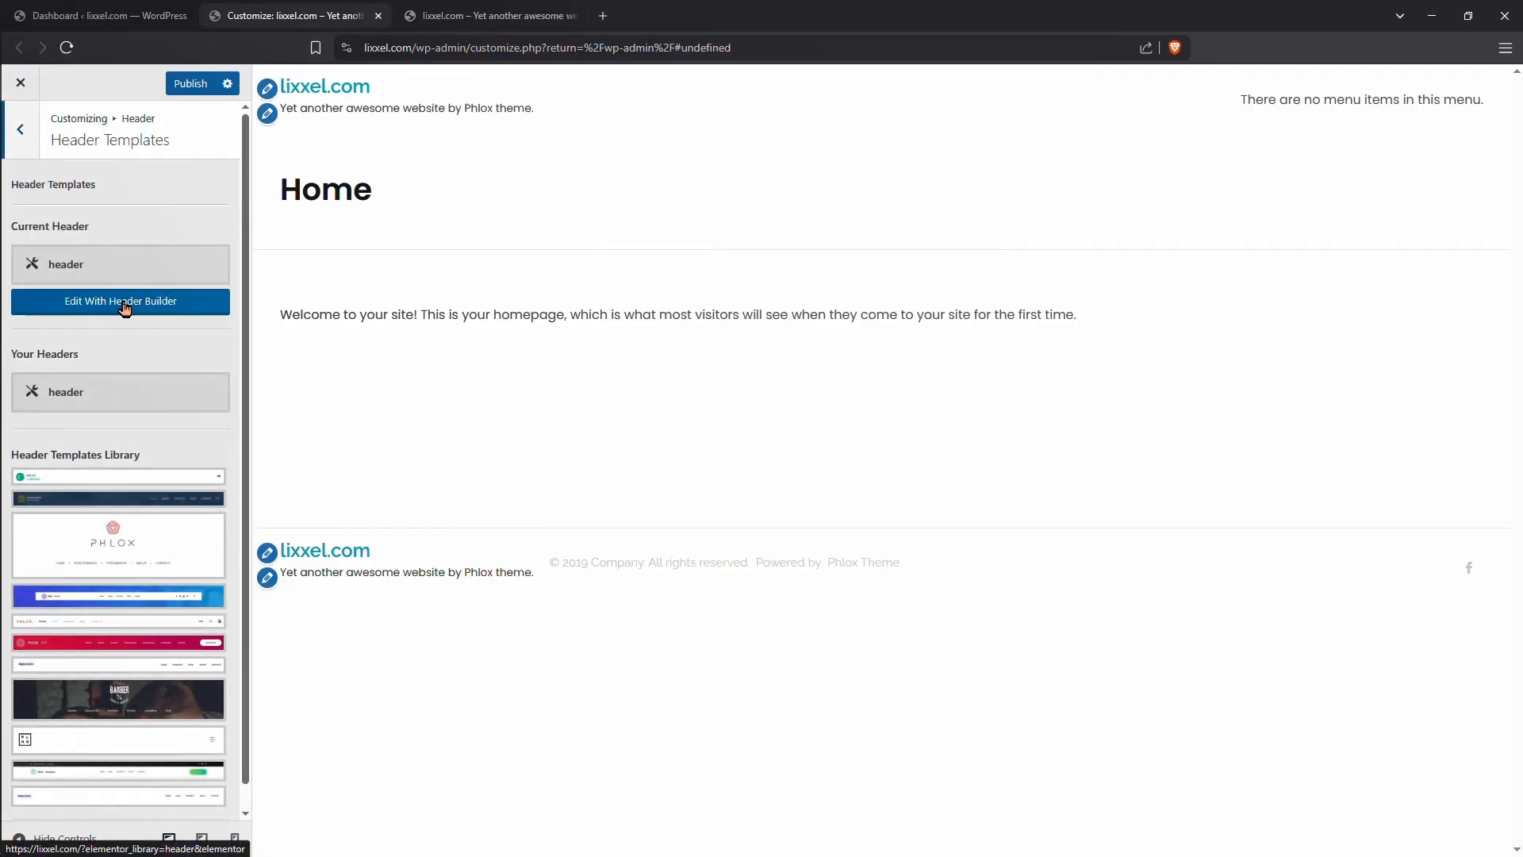
scroll(96, 705, down, 1)
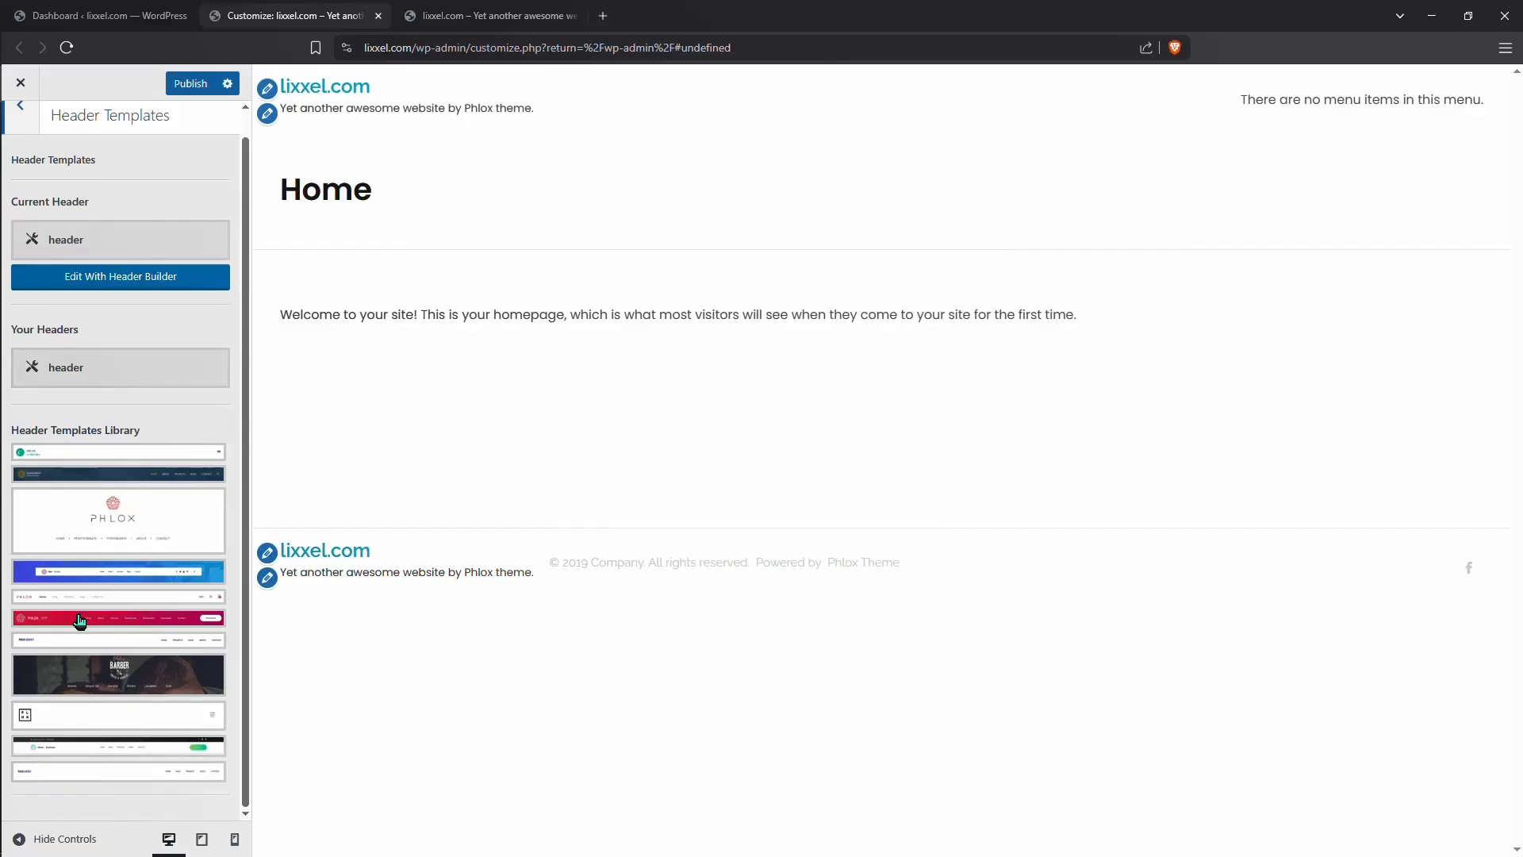
click(146, 283)
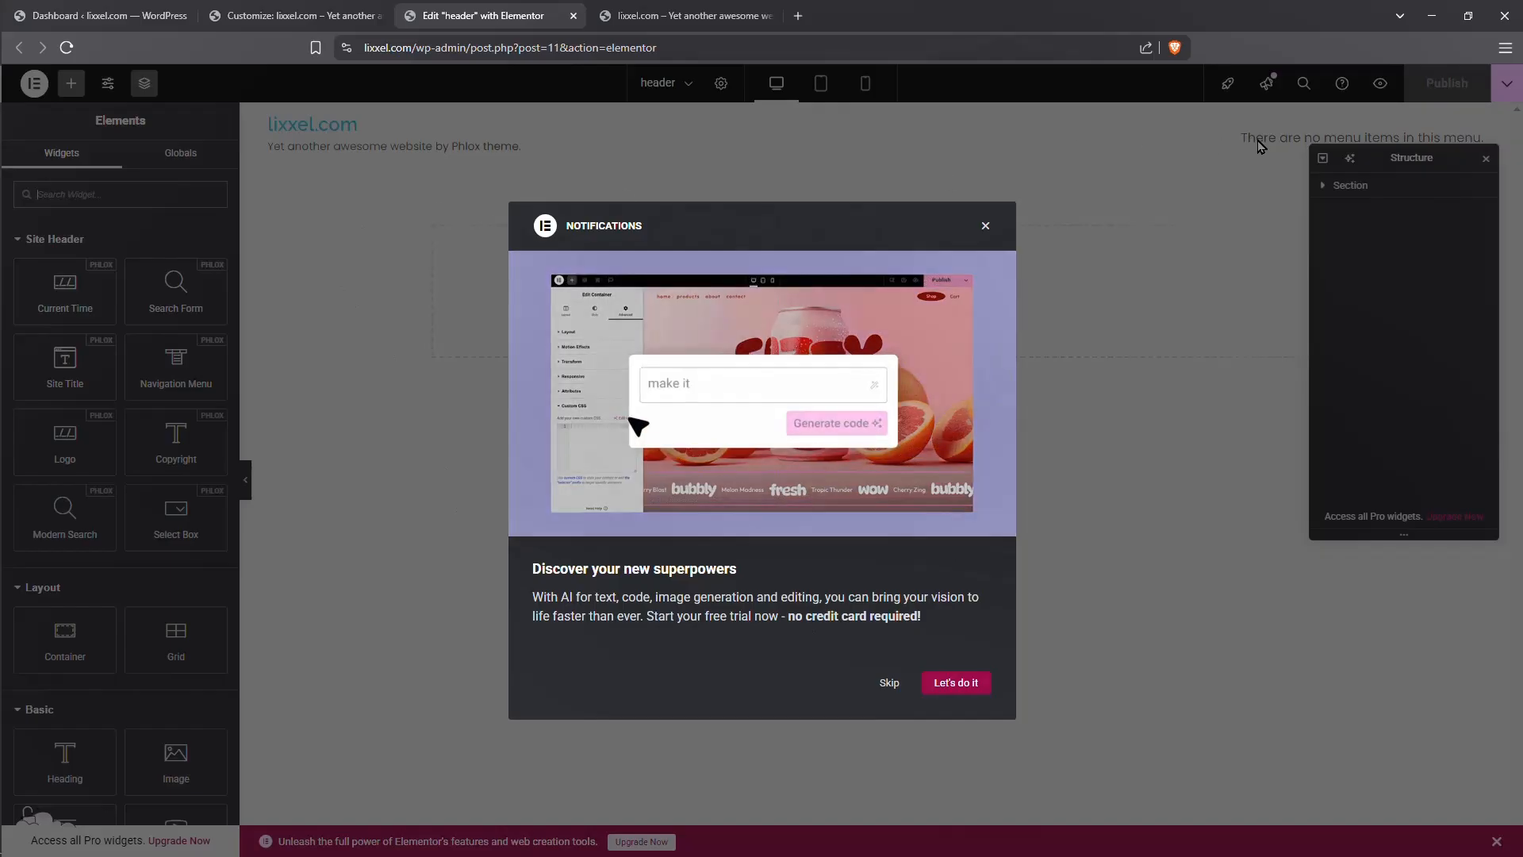
click(902, 692)
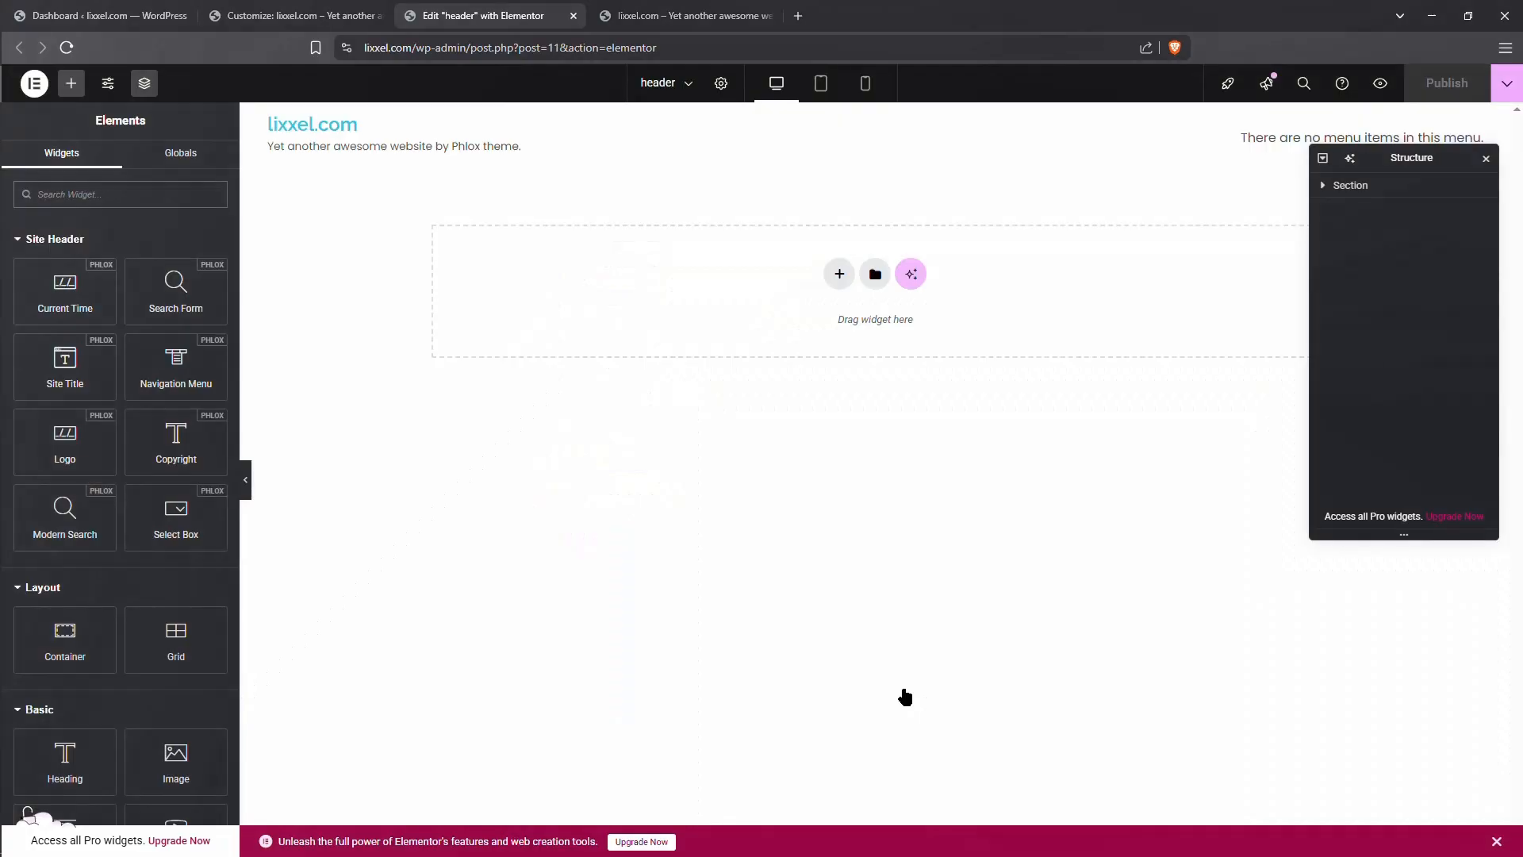
click(1486, 159)
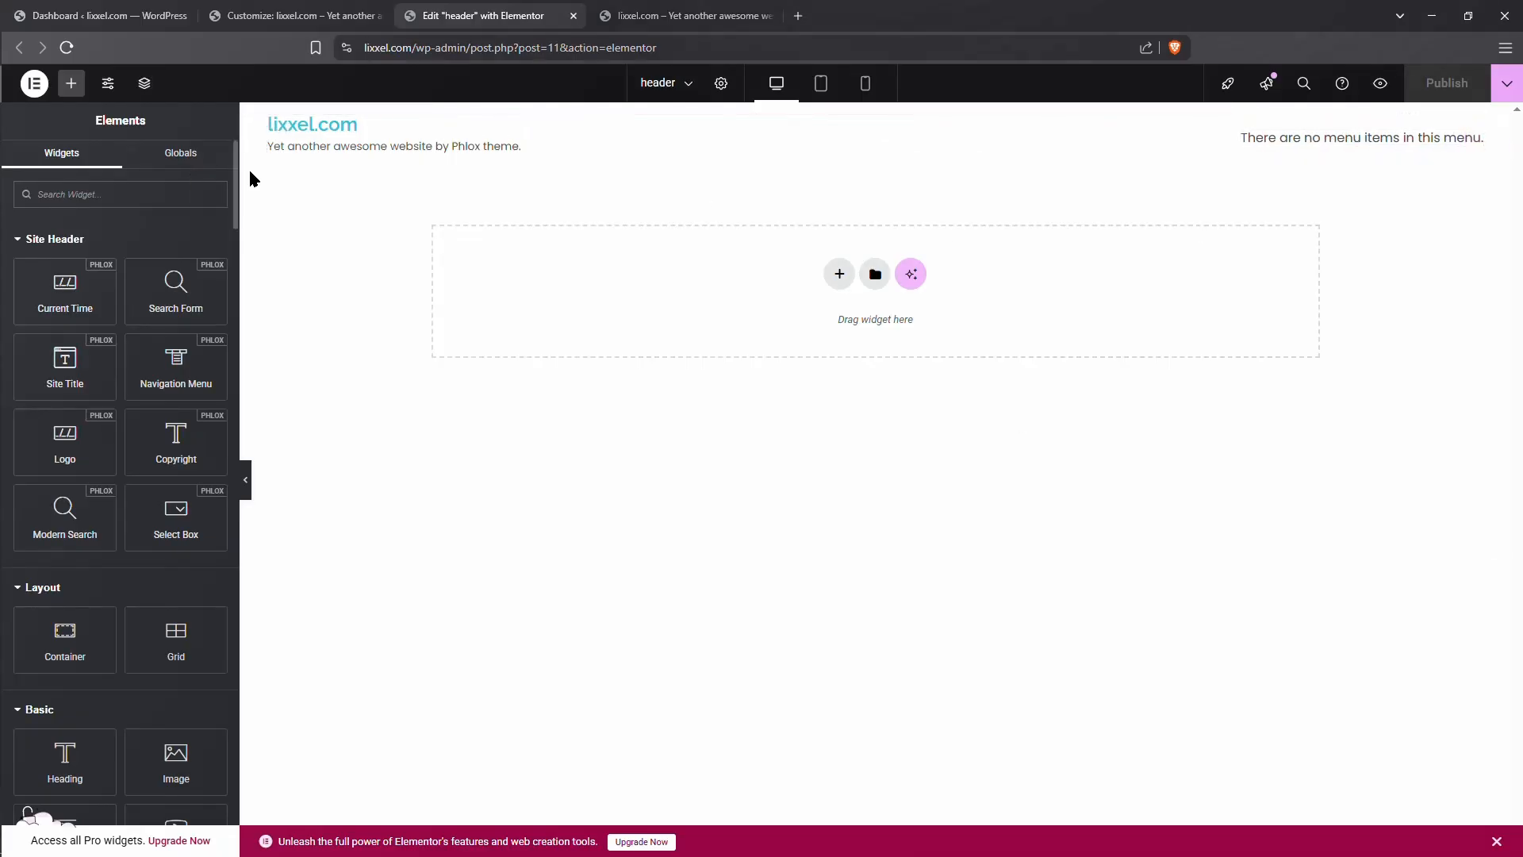
Step: From the header's Logo widget, go to the site identity settings and set inifinity-bizz-7.png as the site logo without cropping
click(512, 129)
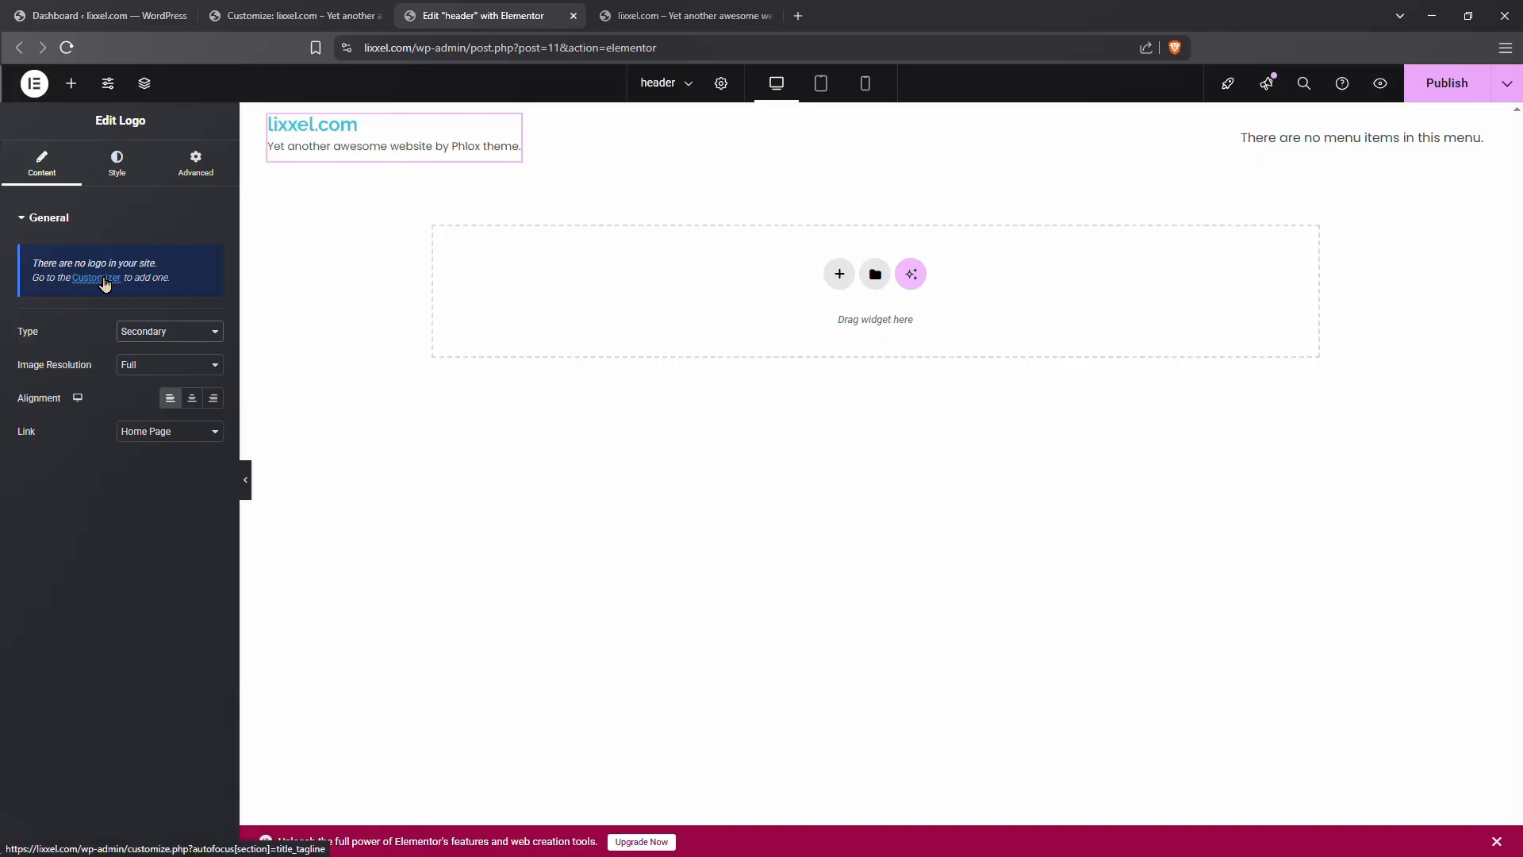
click(105, 277)
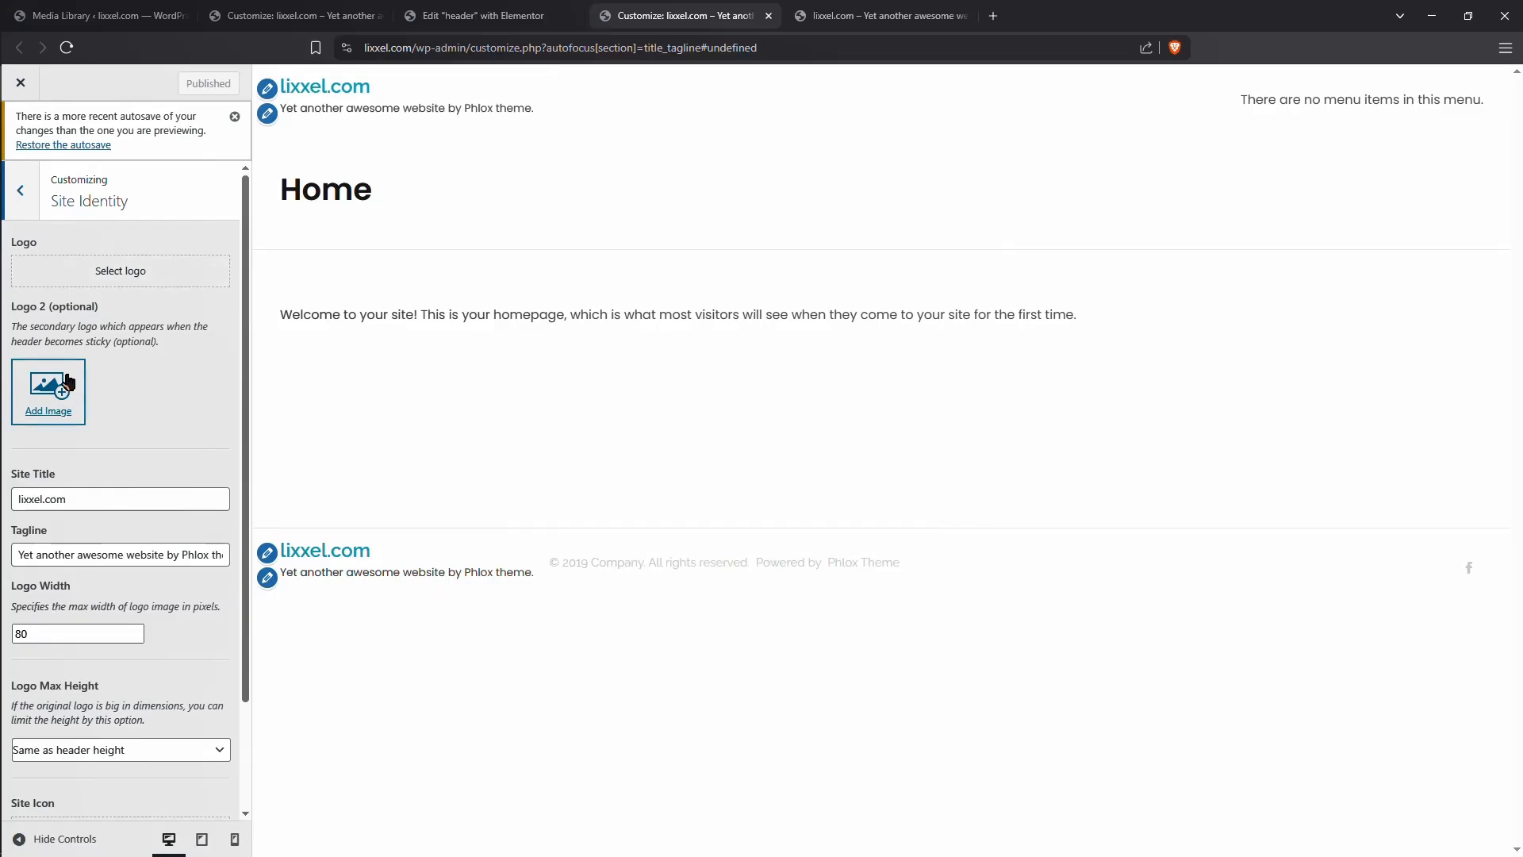
click(89, 287)
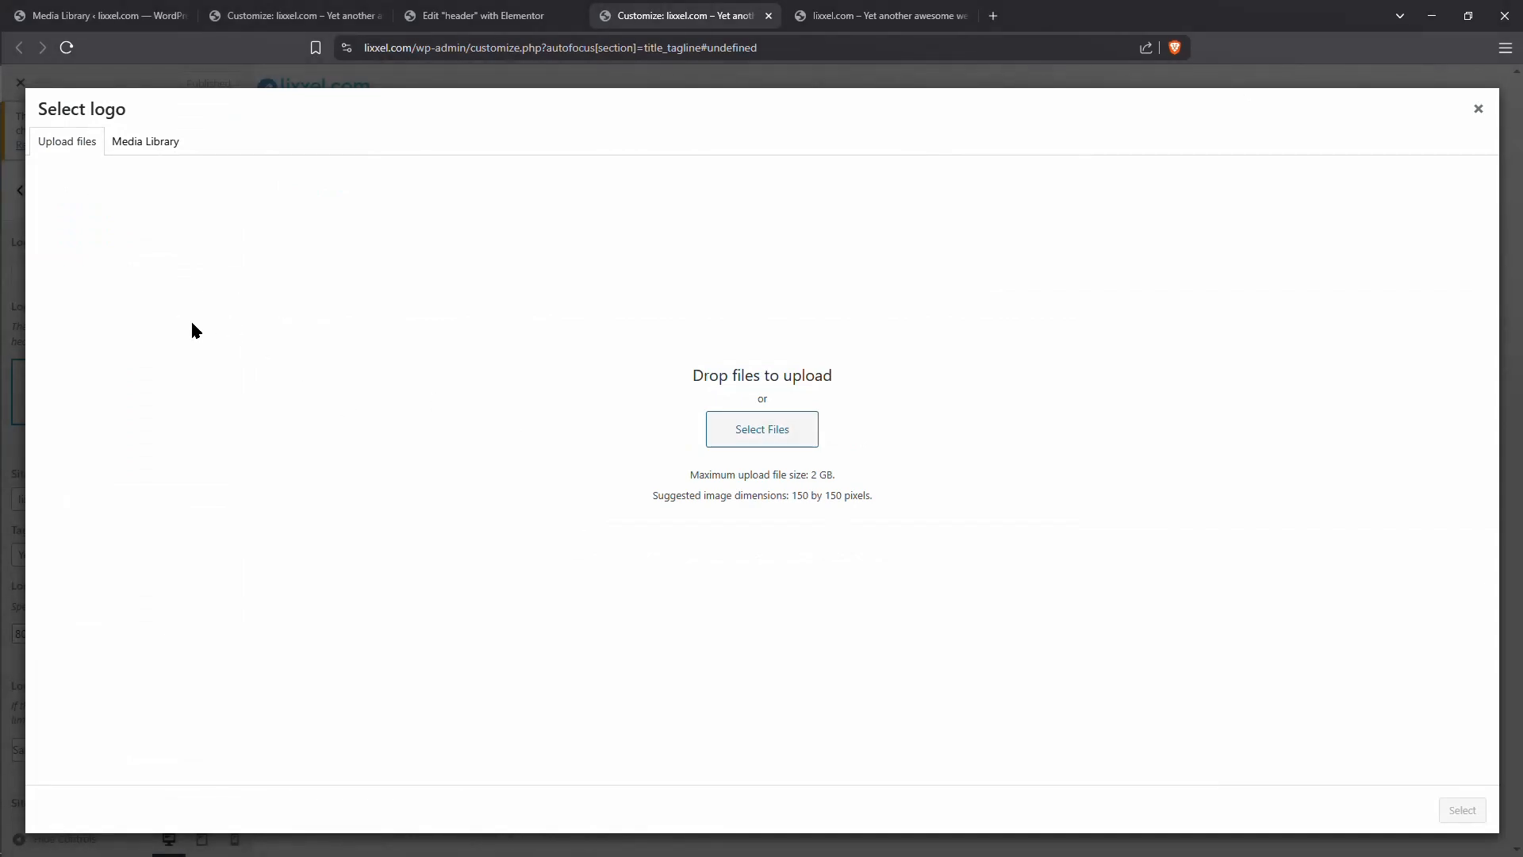
click(130, 144)
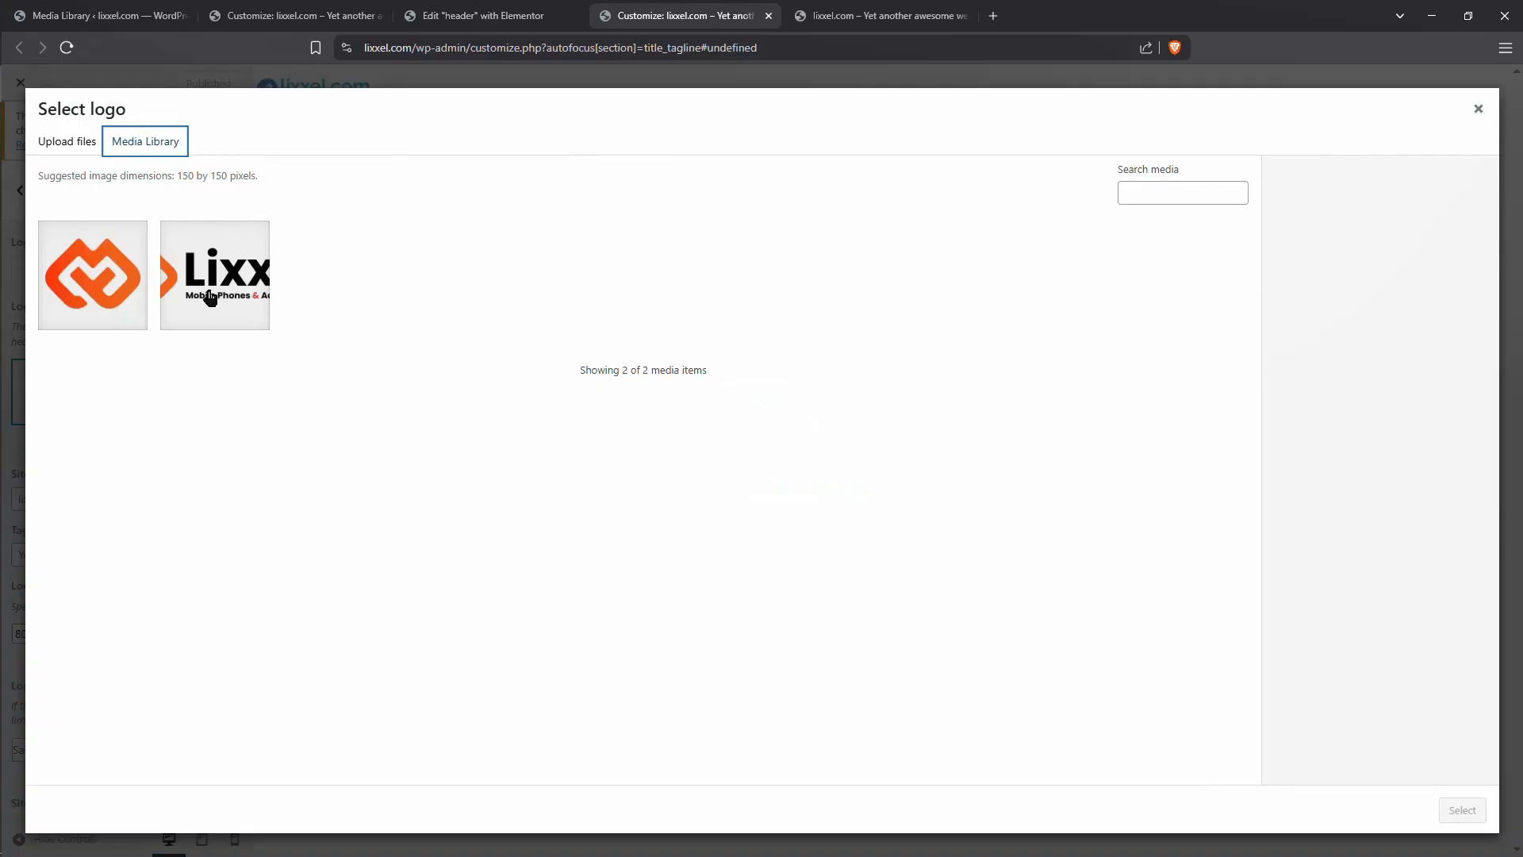
click(208, 285)
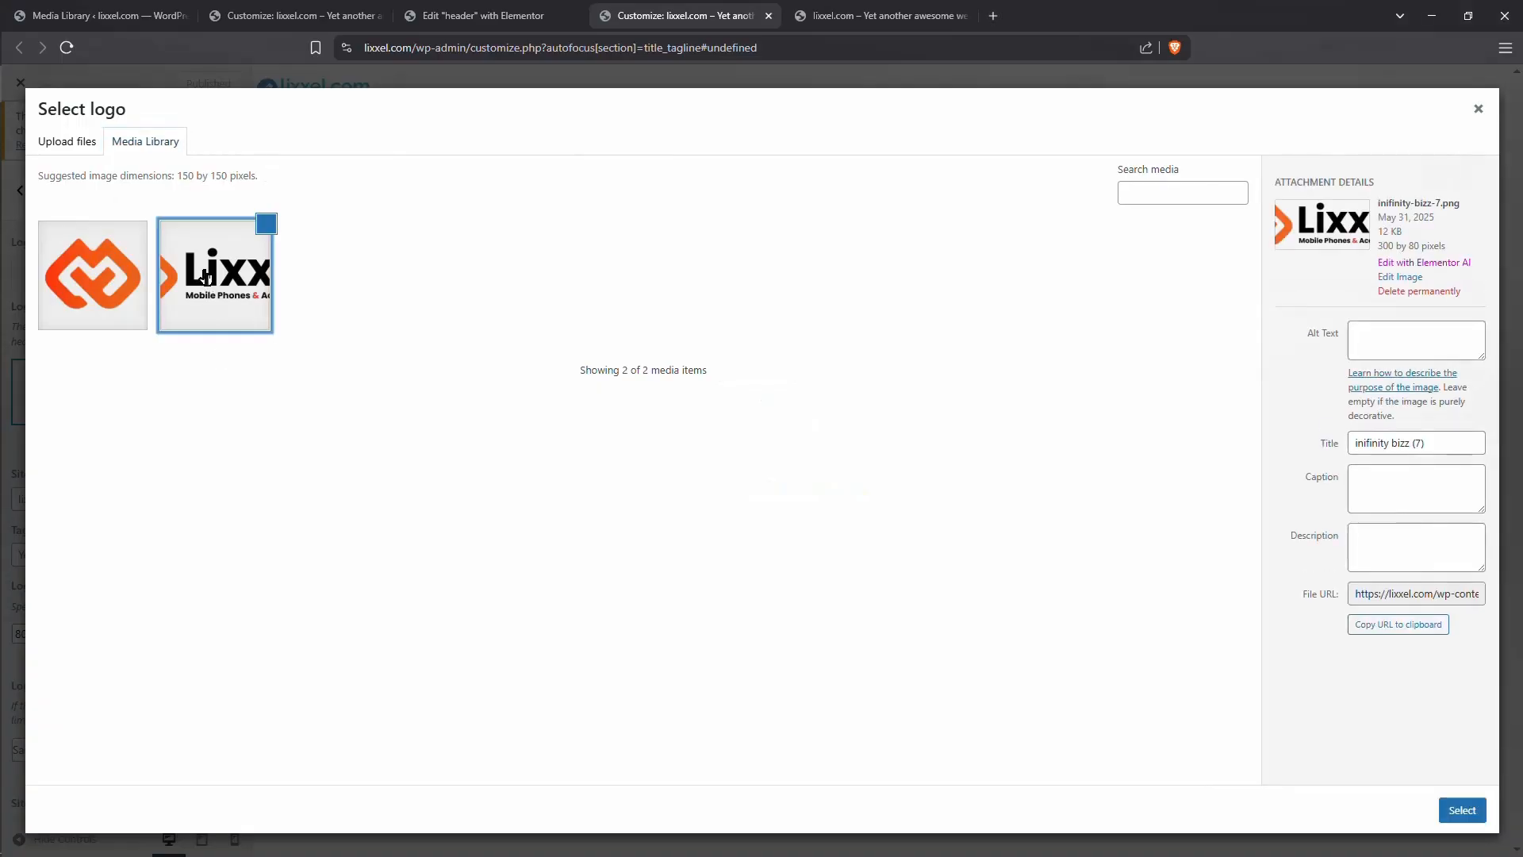
click(1458, 812)
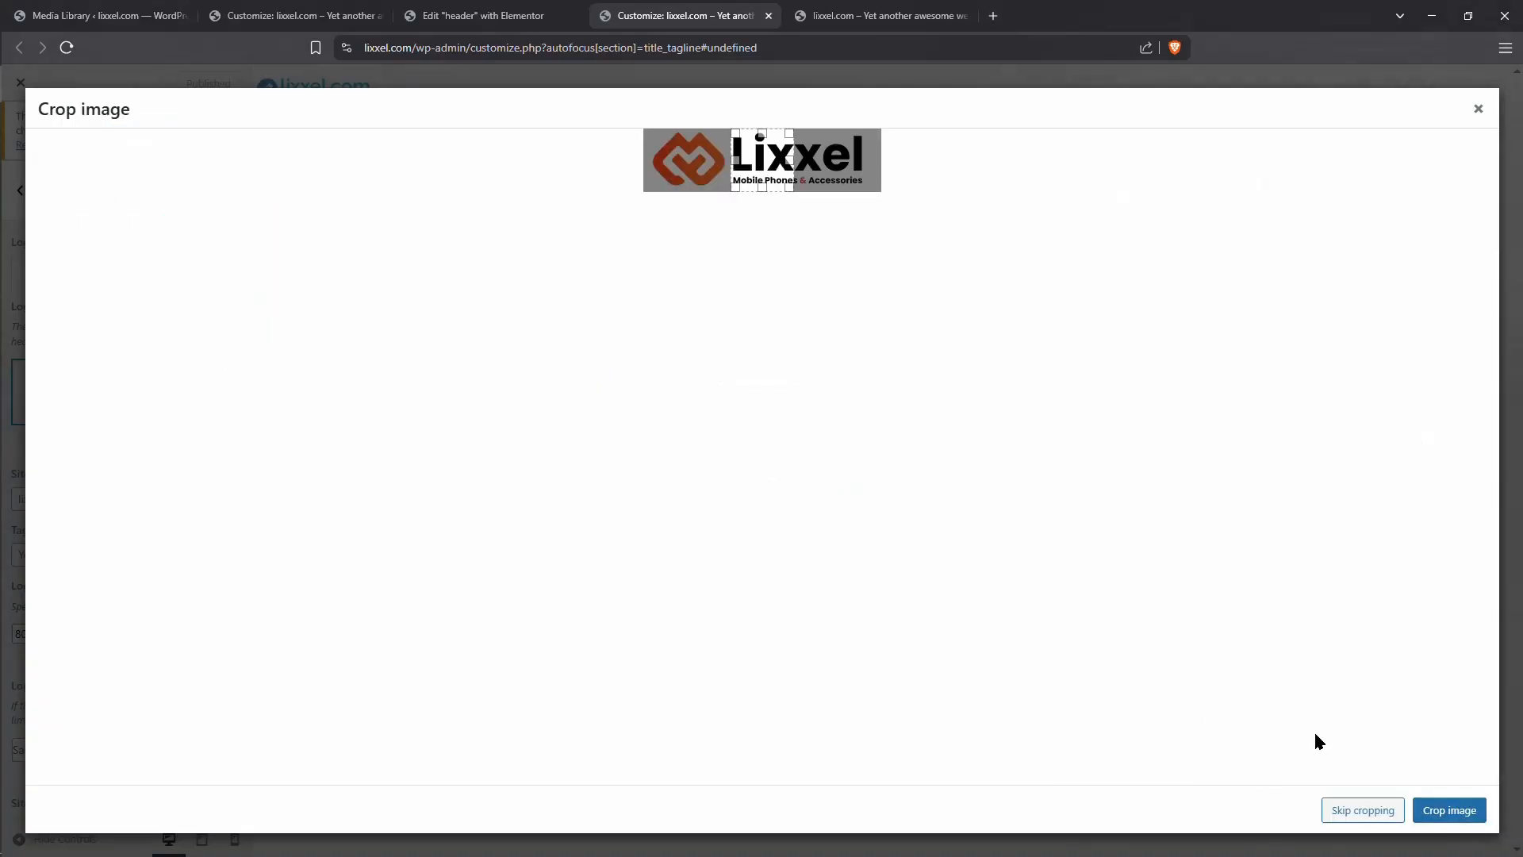
click(1363, 810)
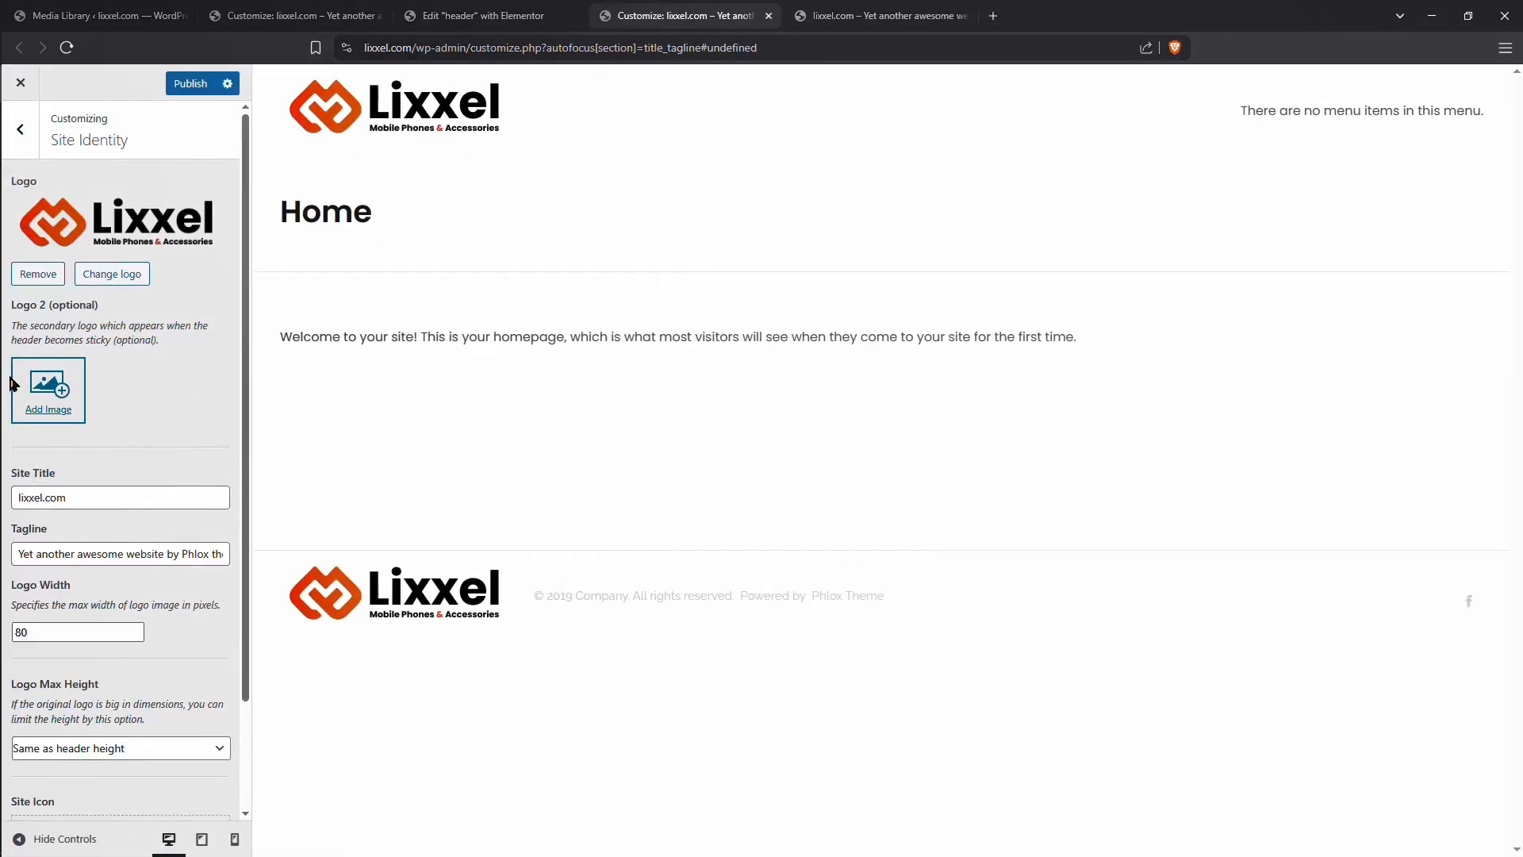
Step: Set the orange symbol image from the media library as the site icon without cropping, and publish the site identity changes
scroll(54, 389, down, 2)
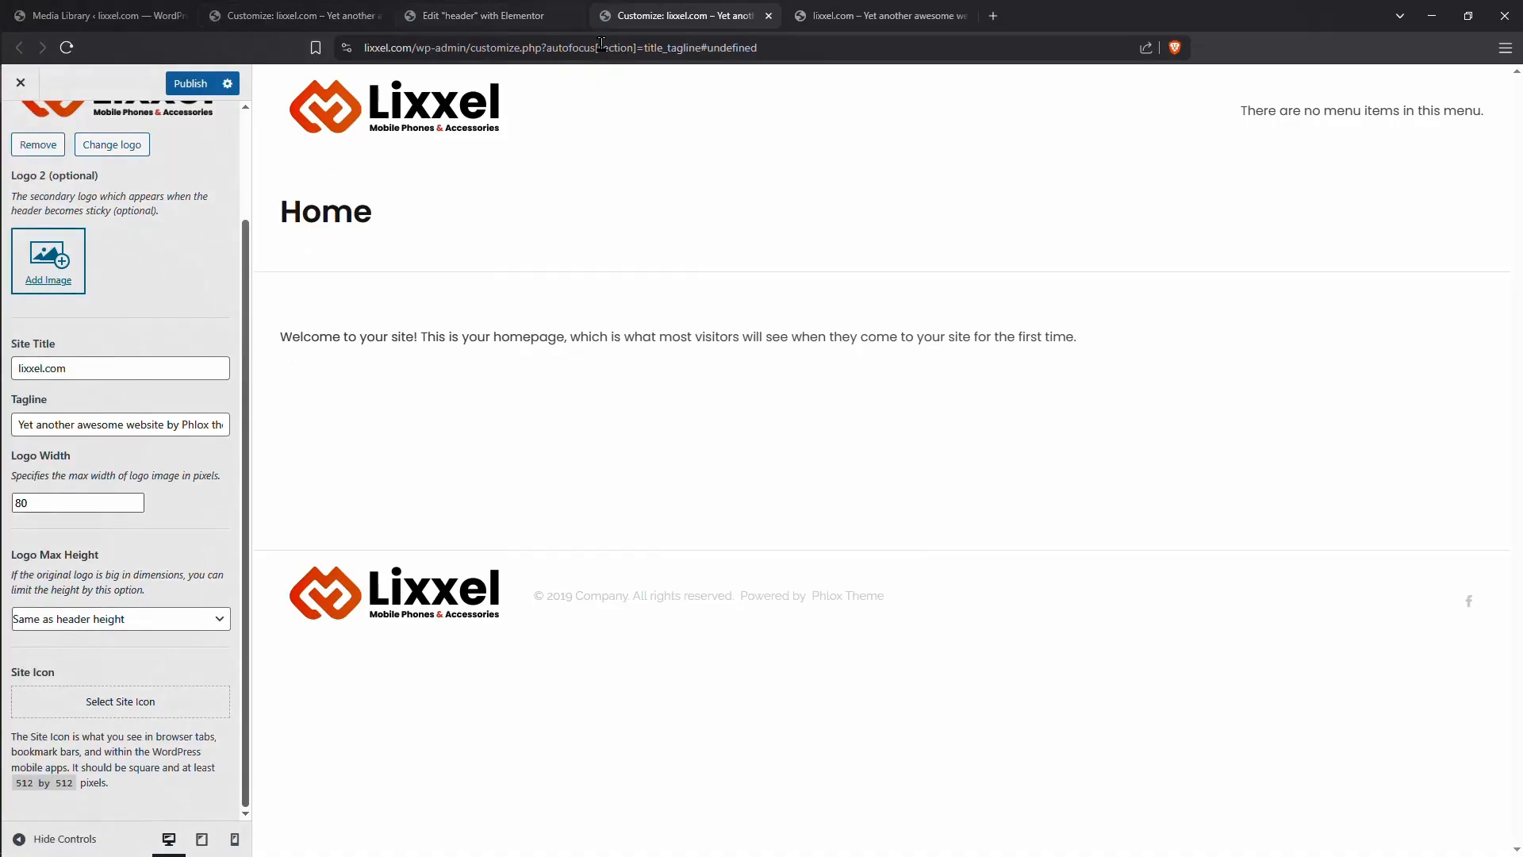
click(119, 704)
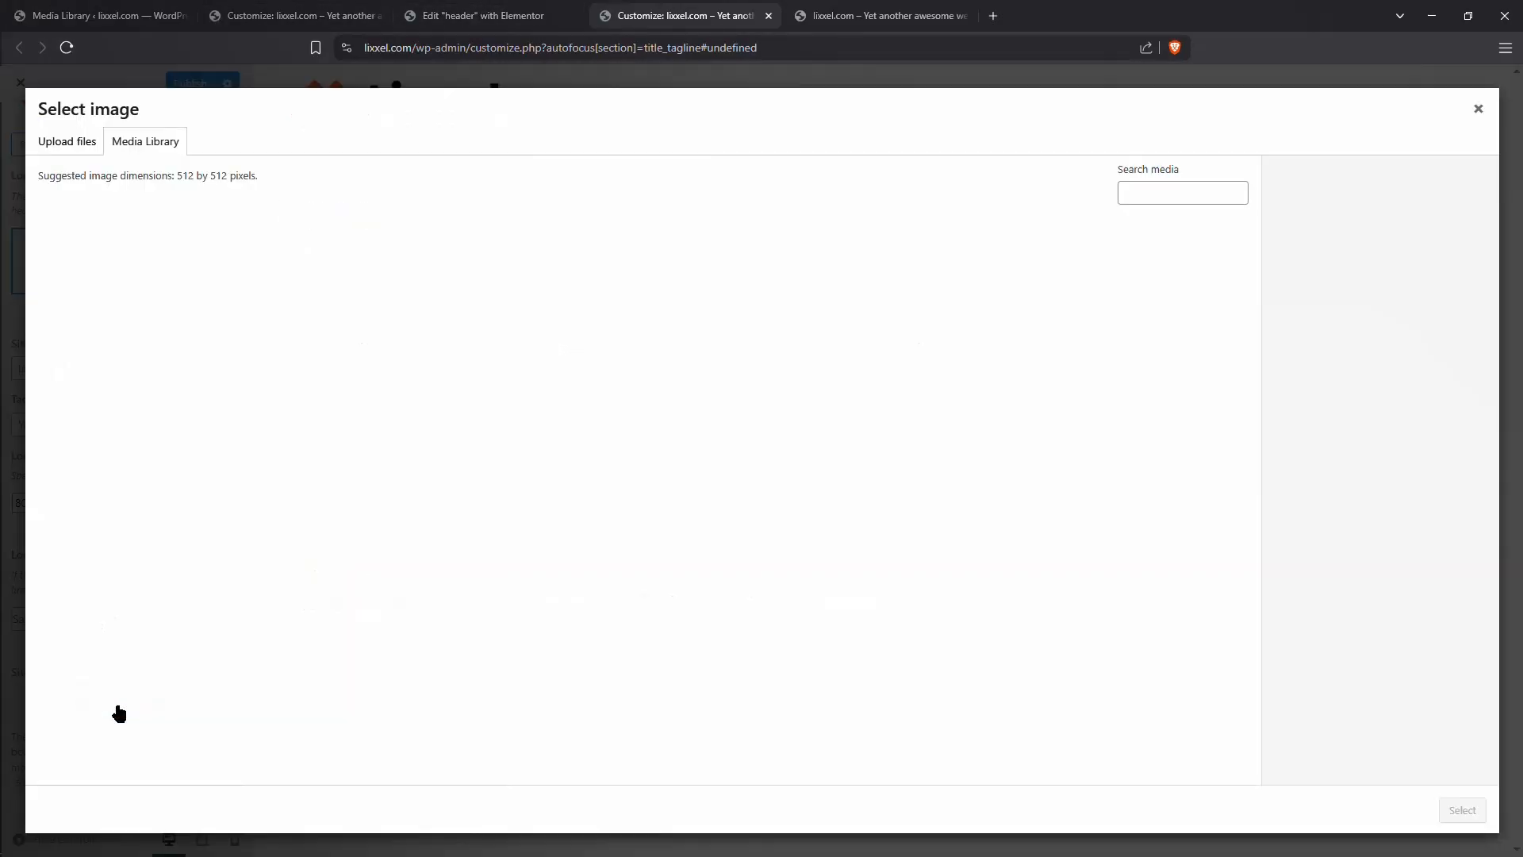
click(127, 279)
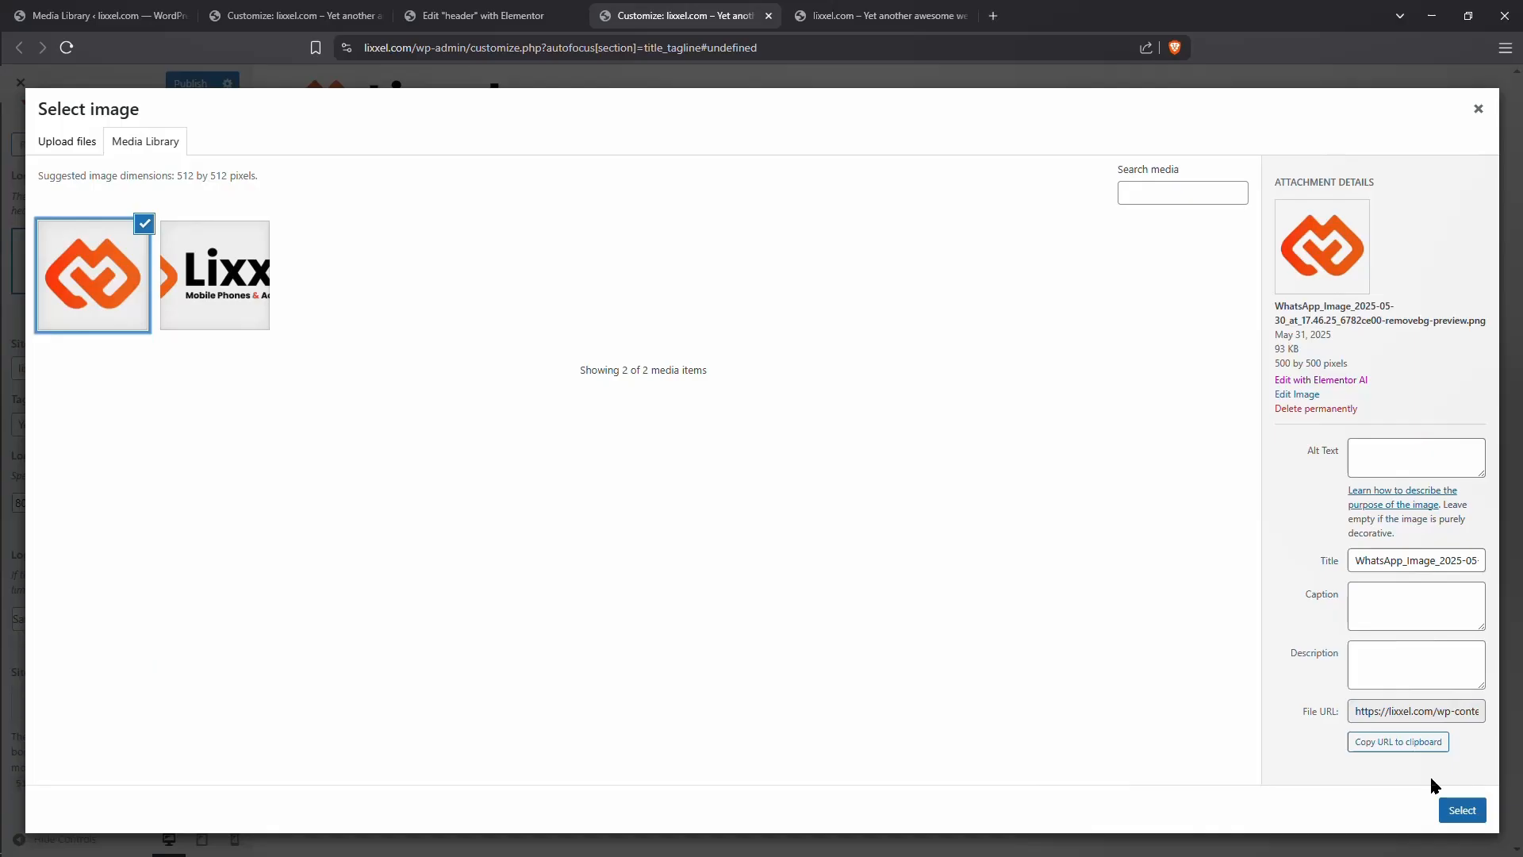
click(1463, 810)
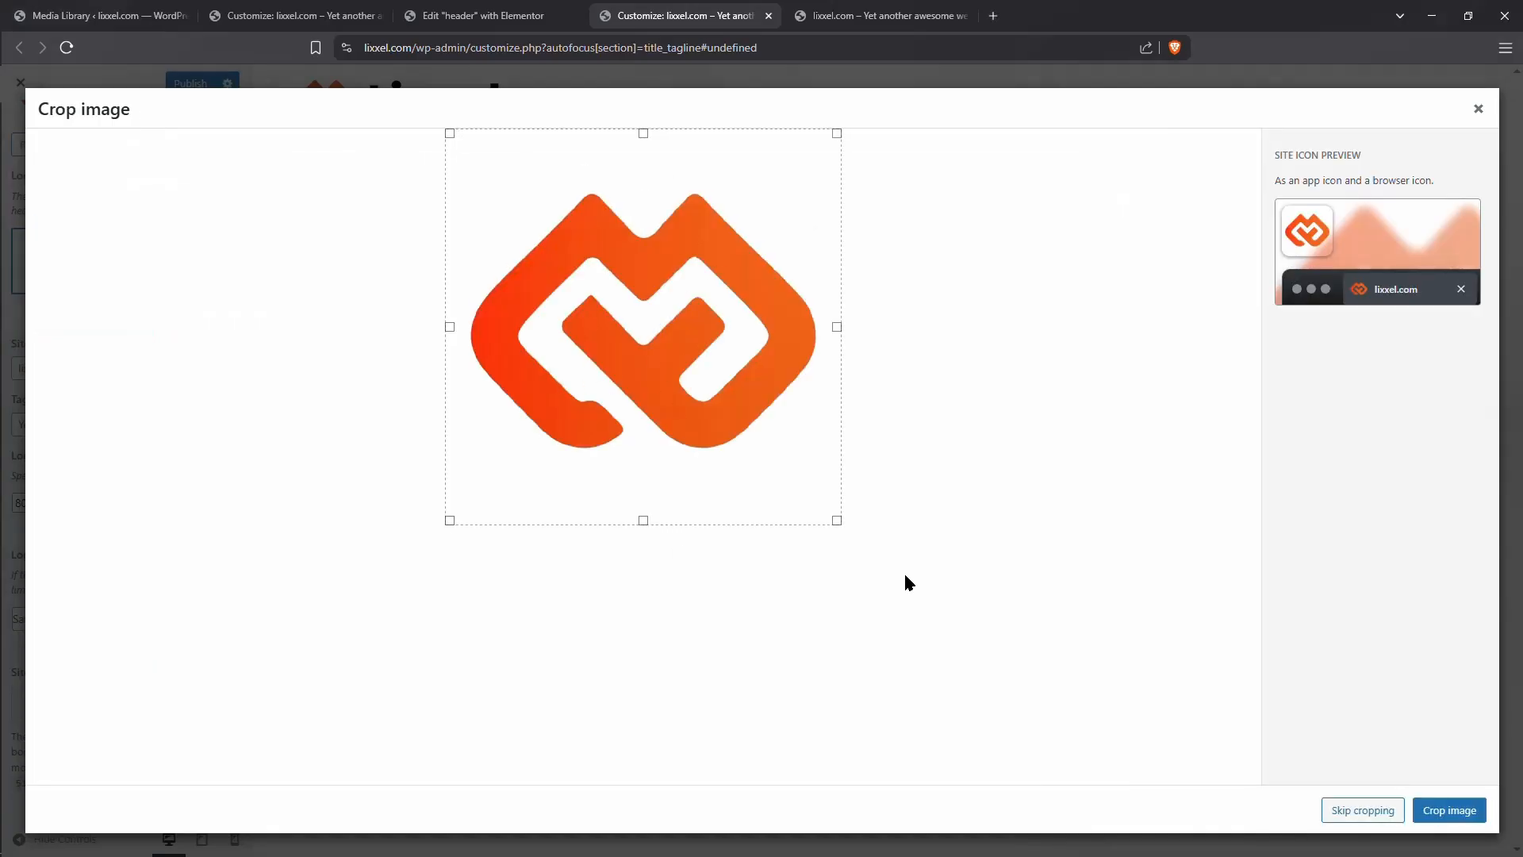
click(1372, 813)
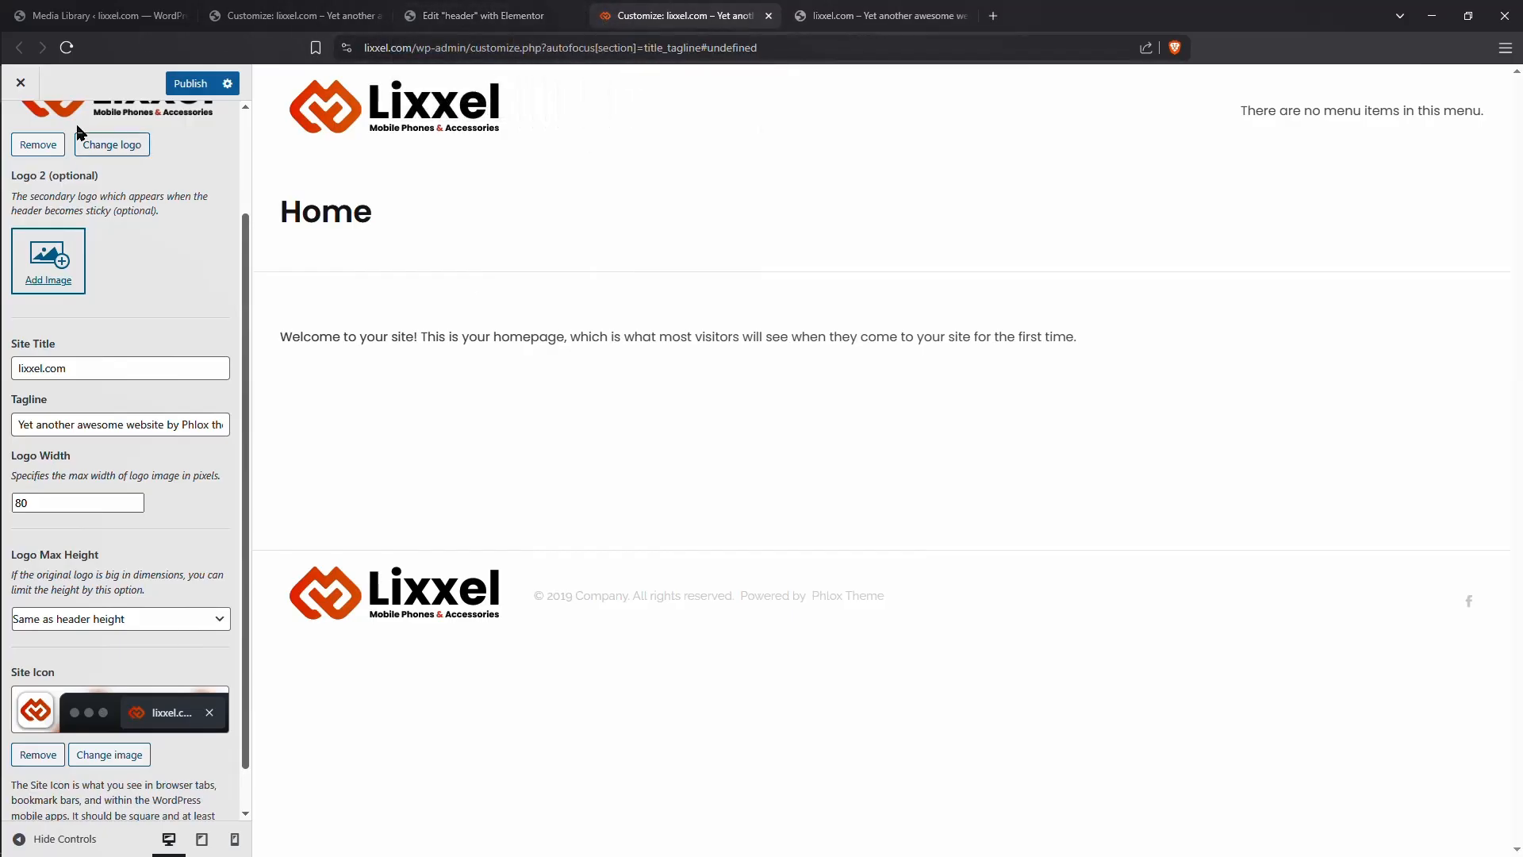
click(189, 84)
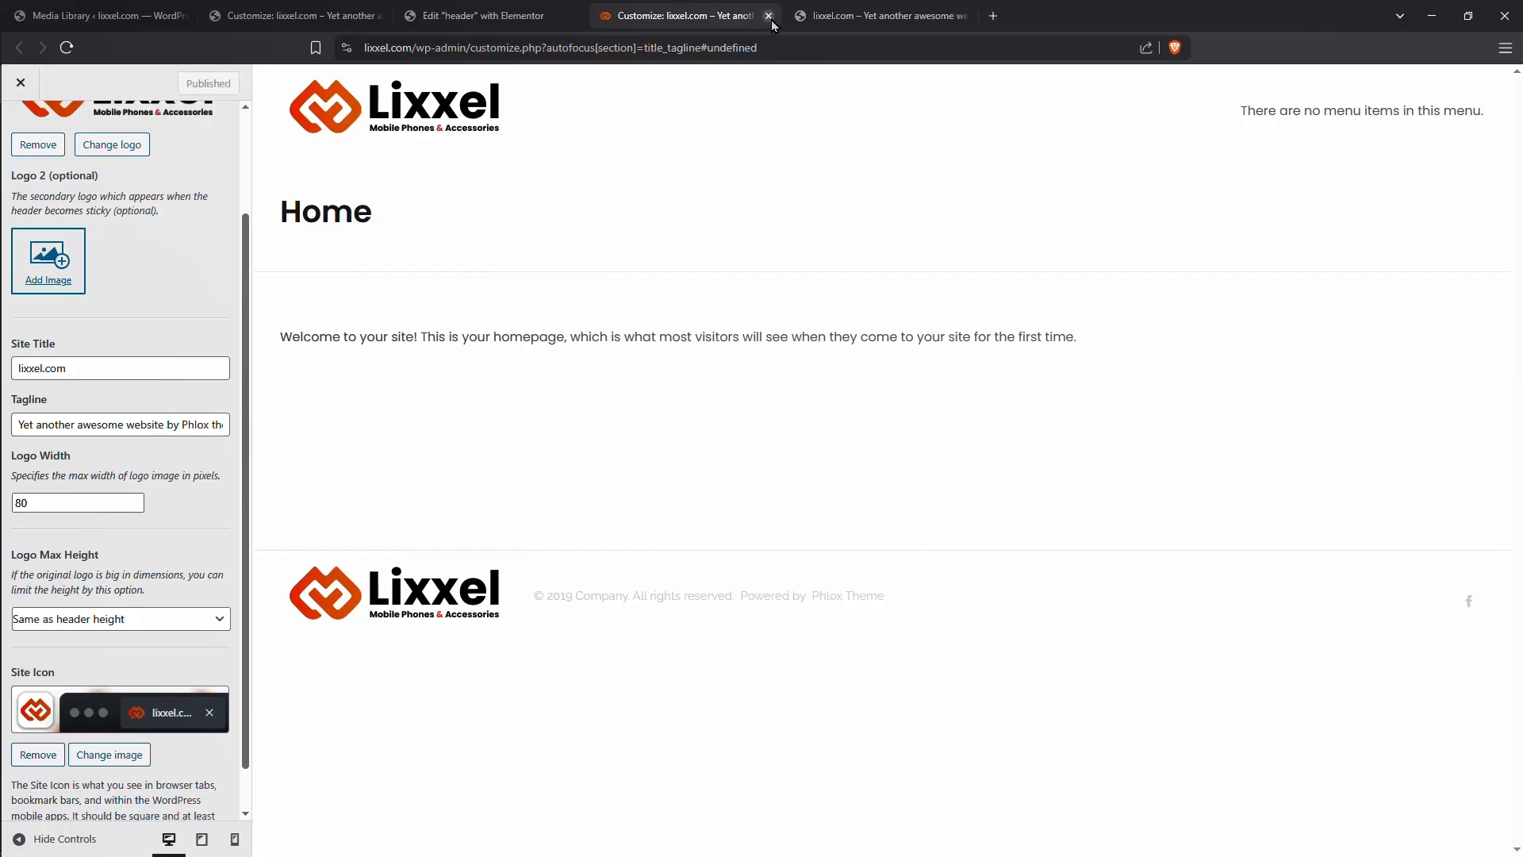
Step: Close the site identity customizer, return to the header template in Elementor and reload it
click(771, 21)
click(516, 17)
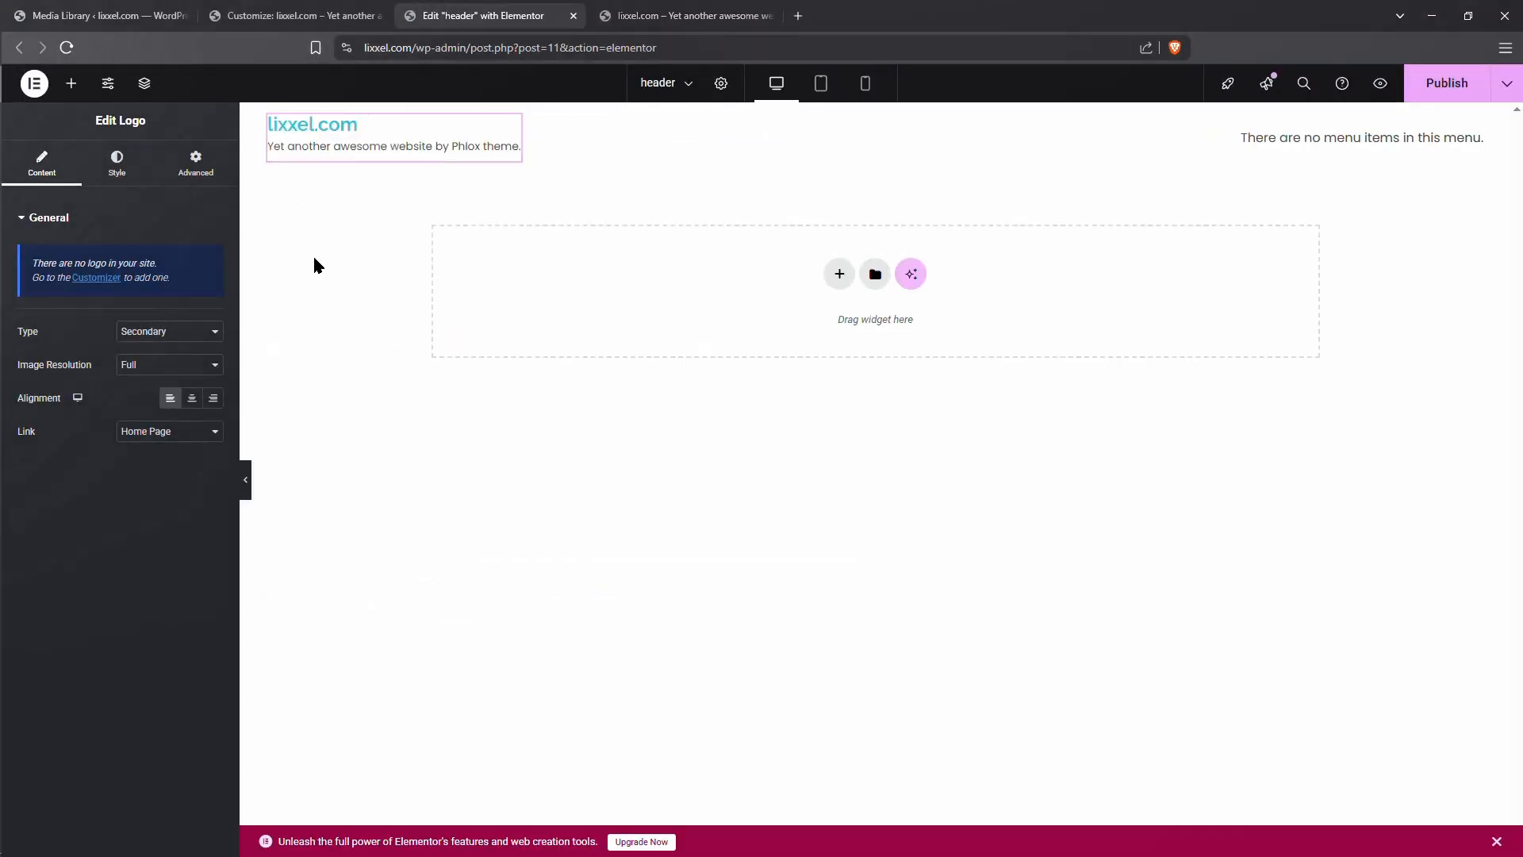
click(66, 48)
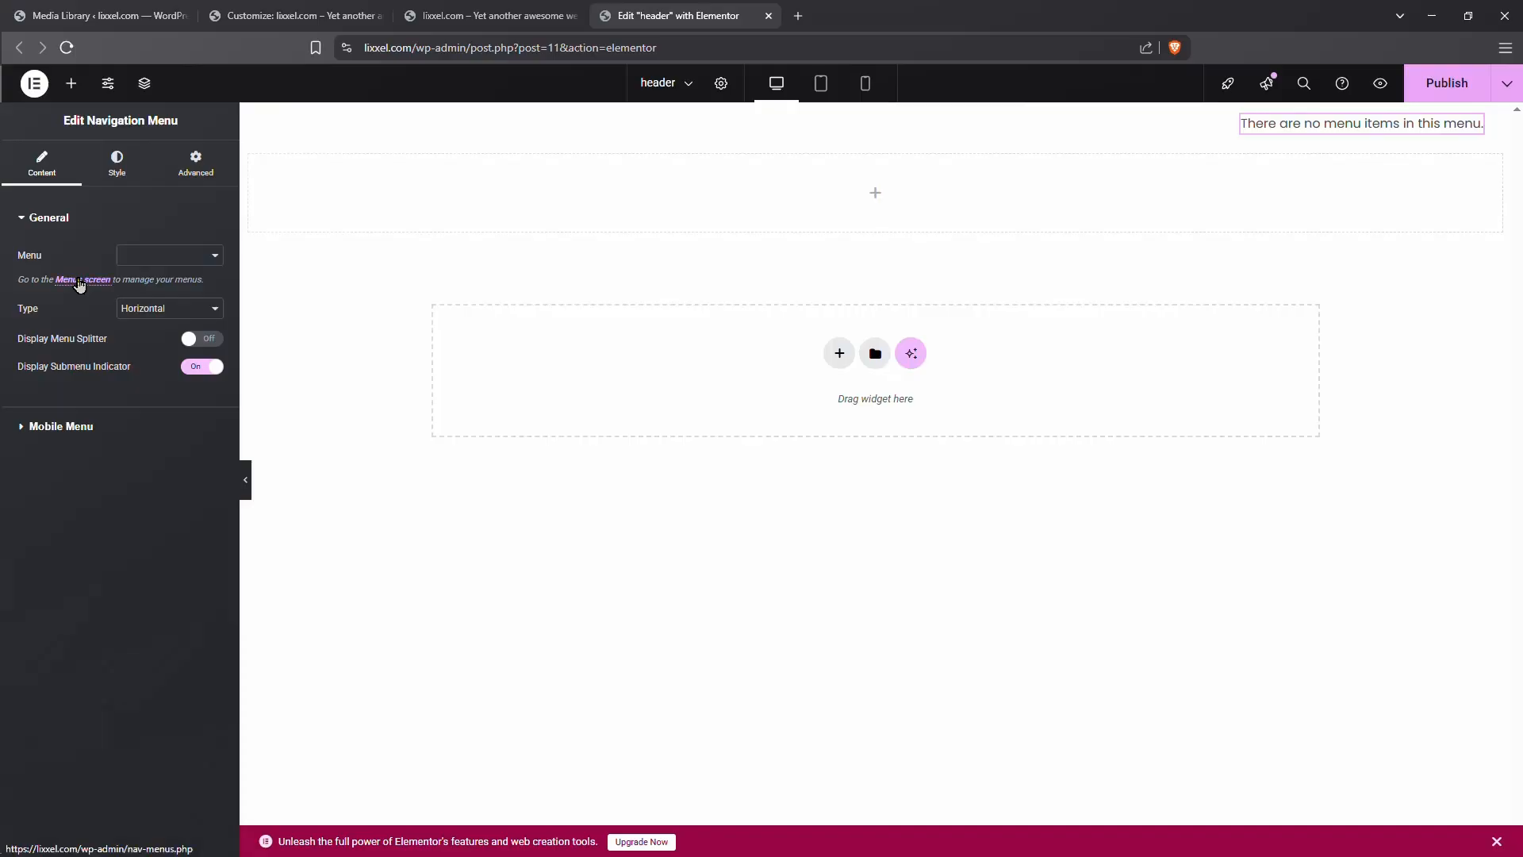
Step: Go to the menu management screen from the Navigation Menu widget and create a new menu named Home Menu
click(80, 280)
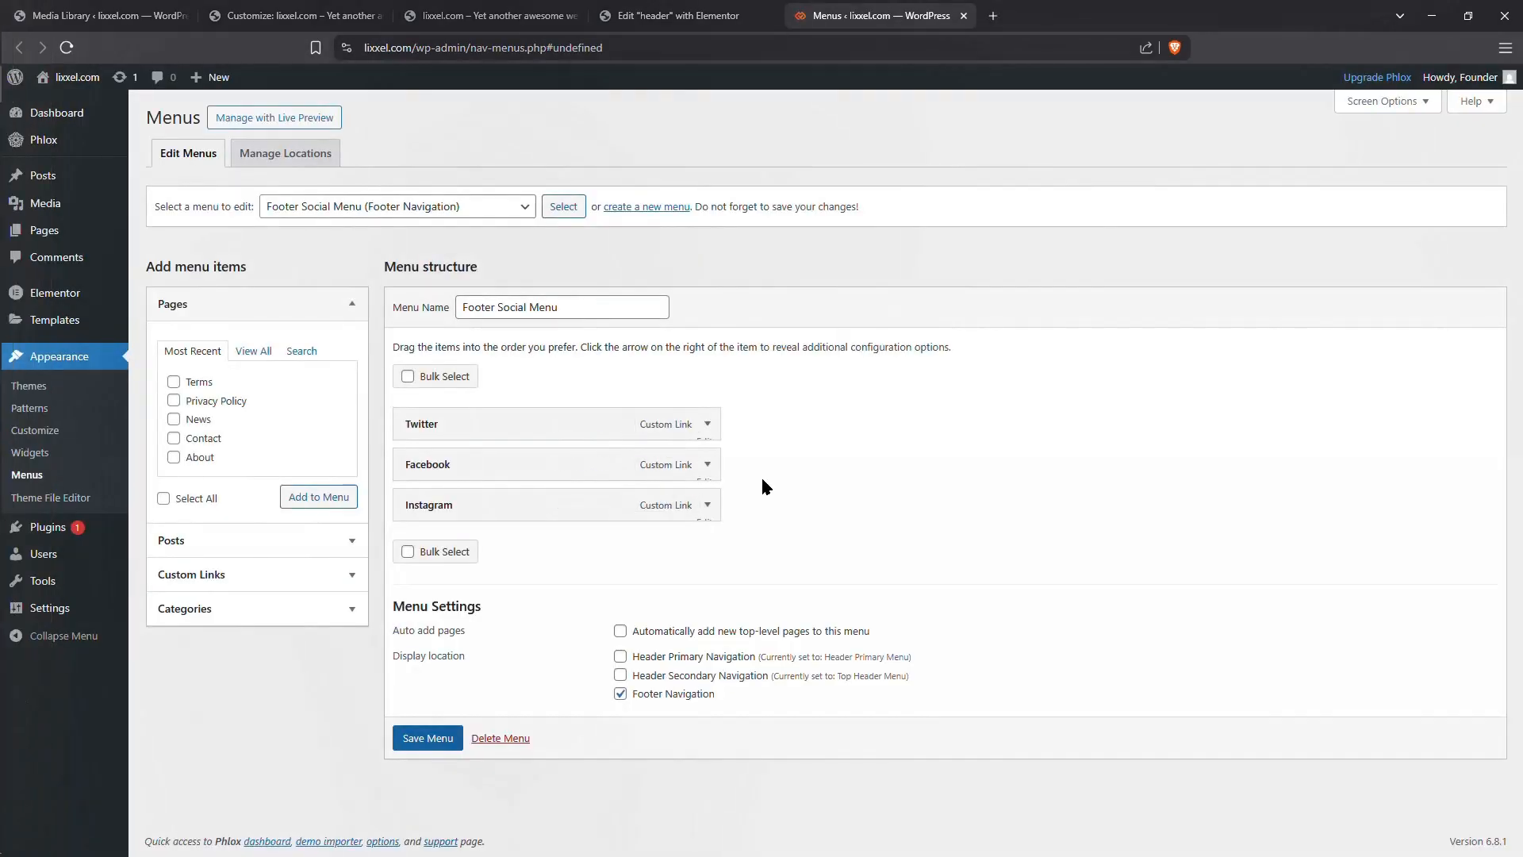
click(422, 198)
click(476, 251)
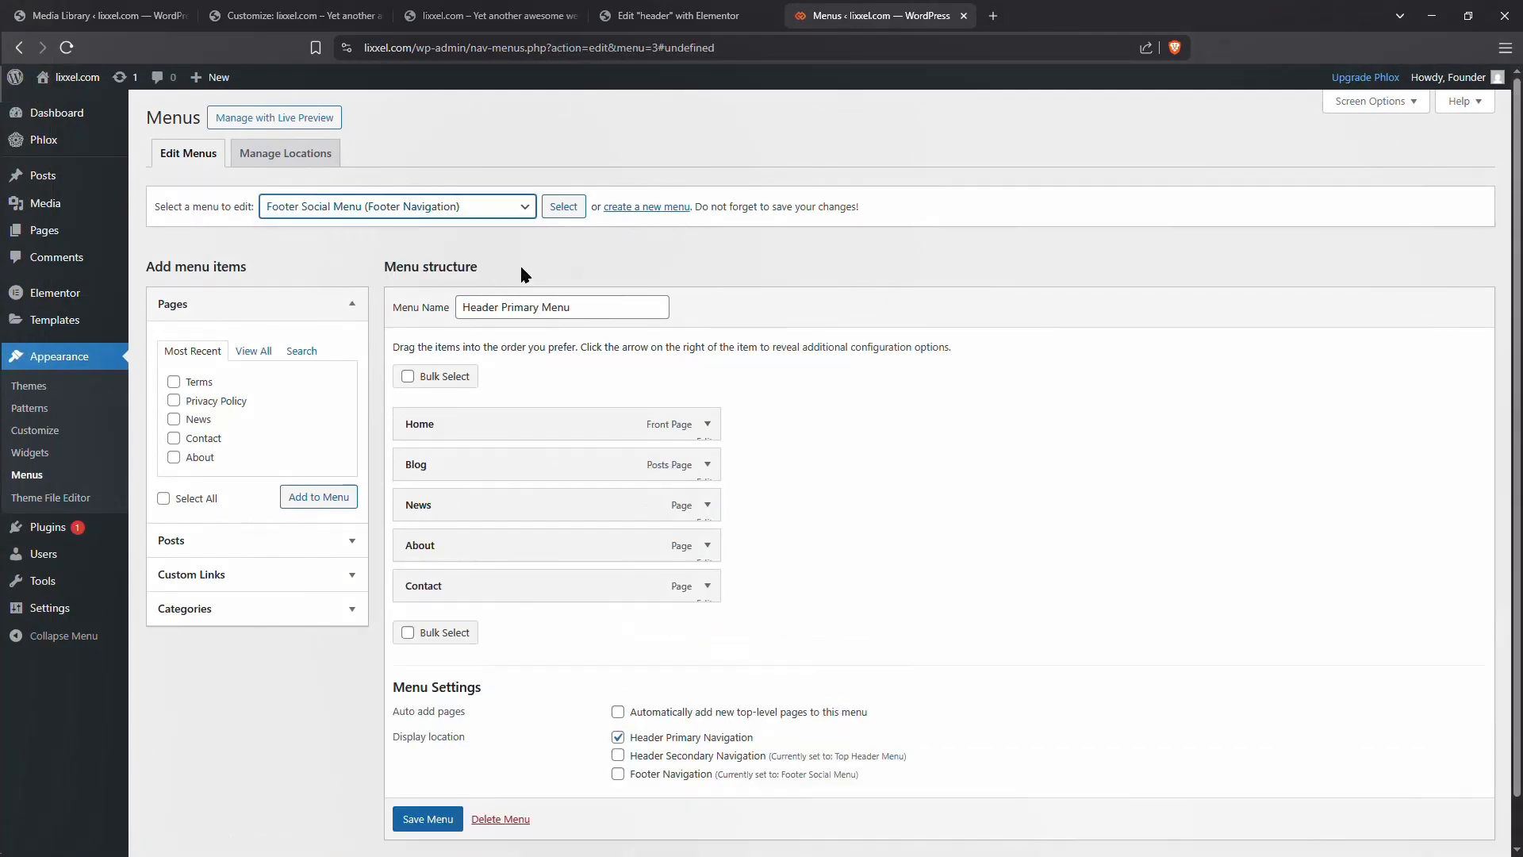
click(644, 208)
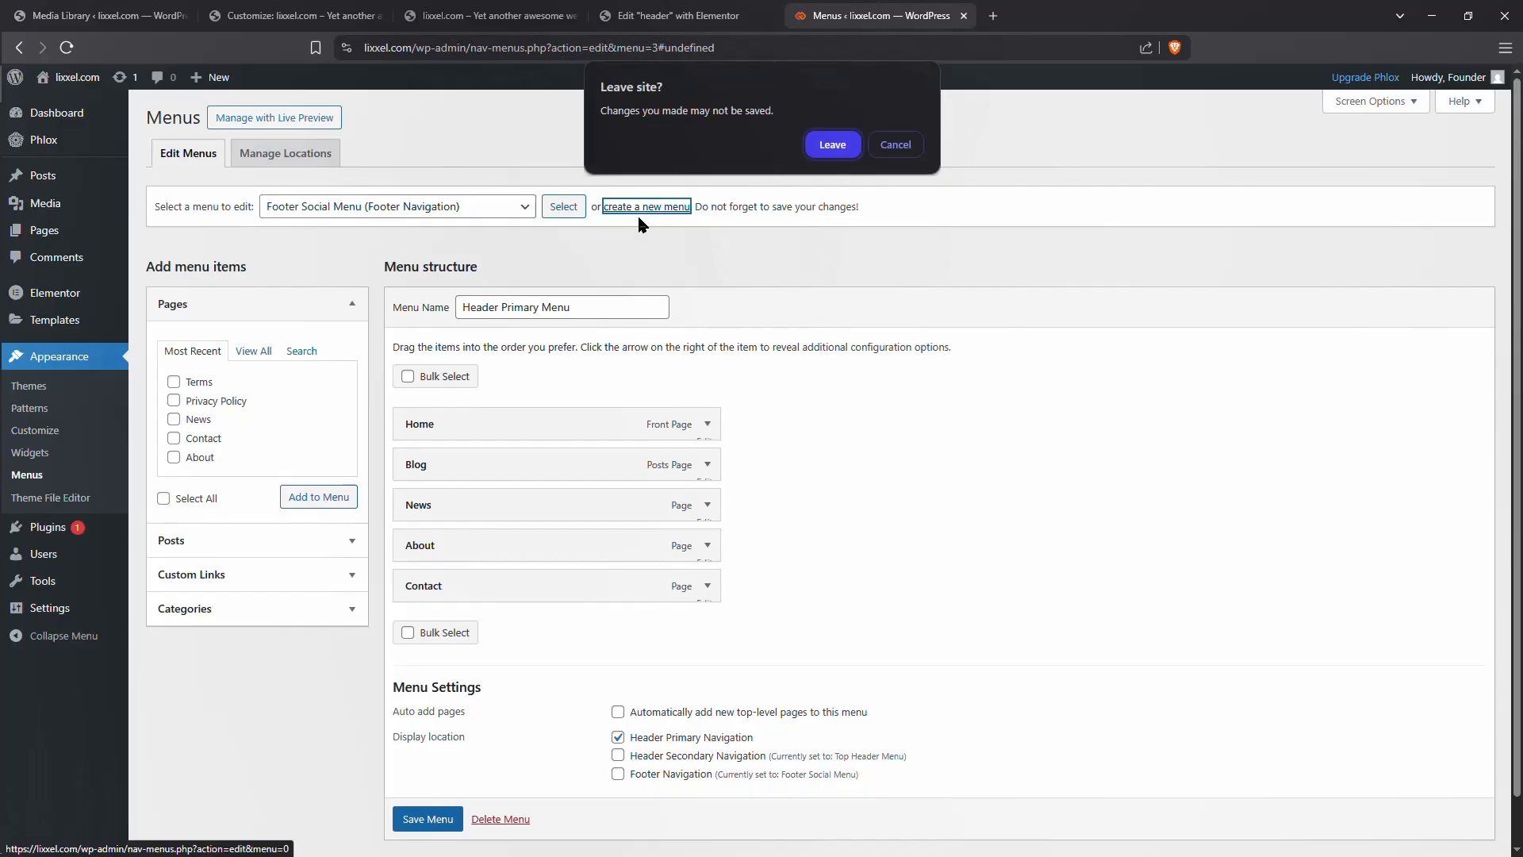
click(859, 150)
text(Home Menu)
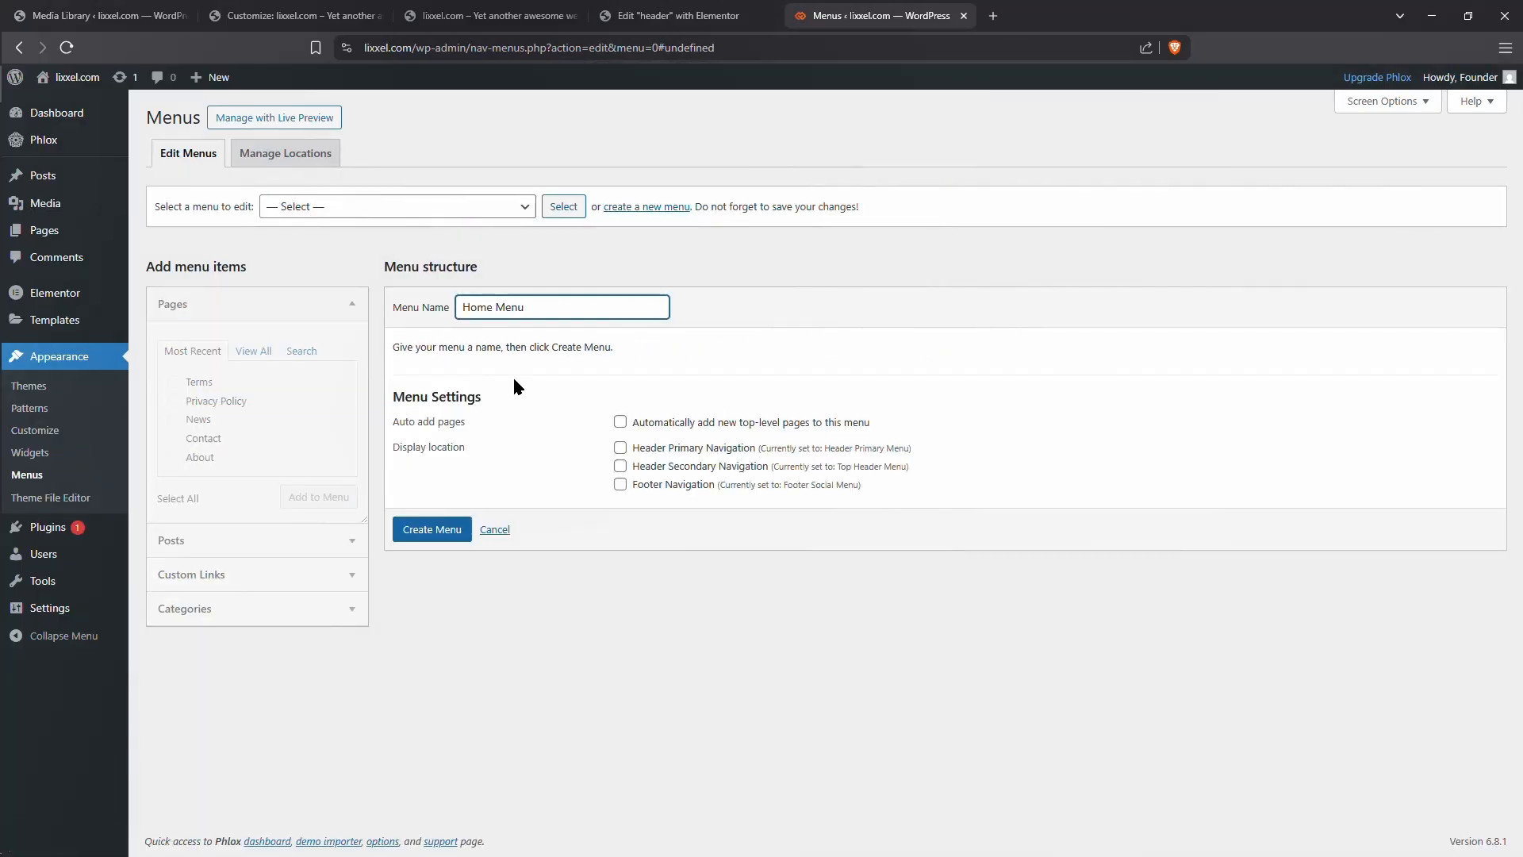
click(445, 534)
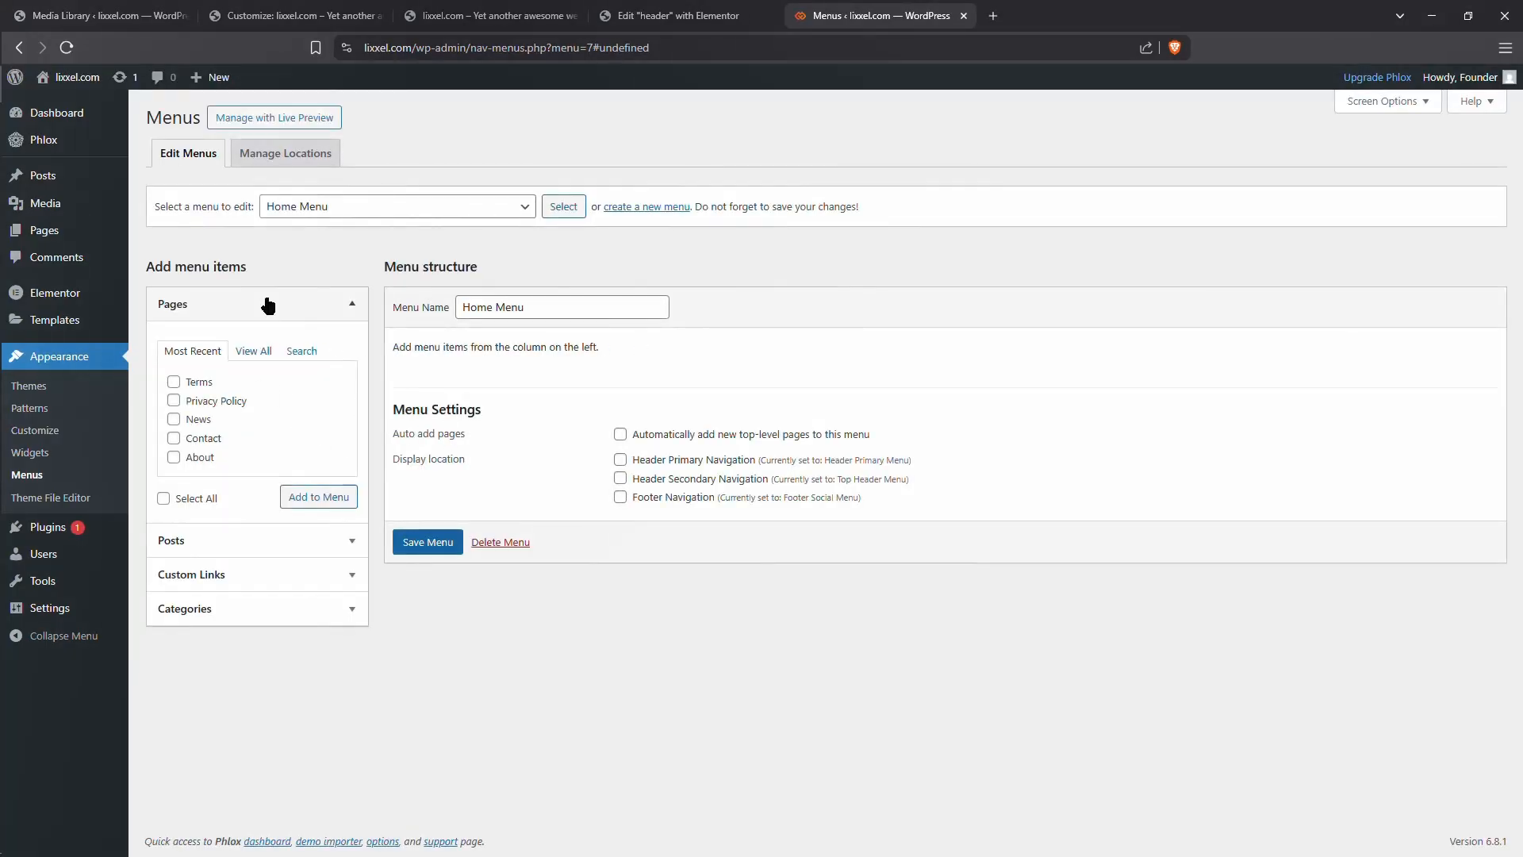
click(194, 540)
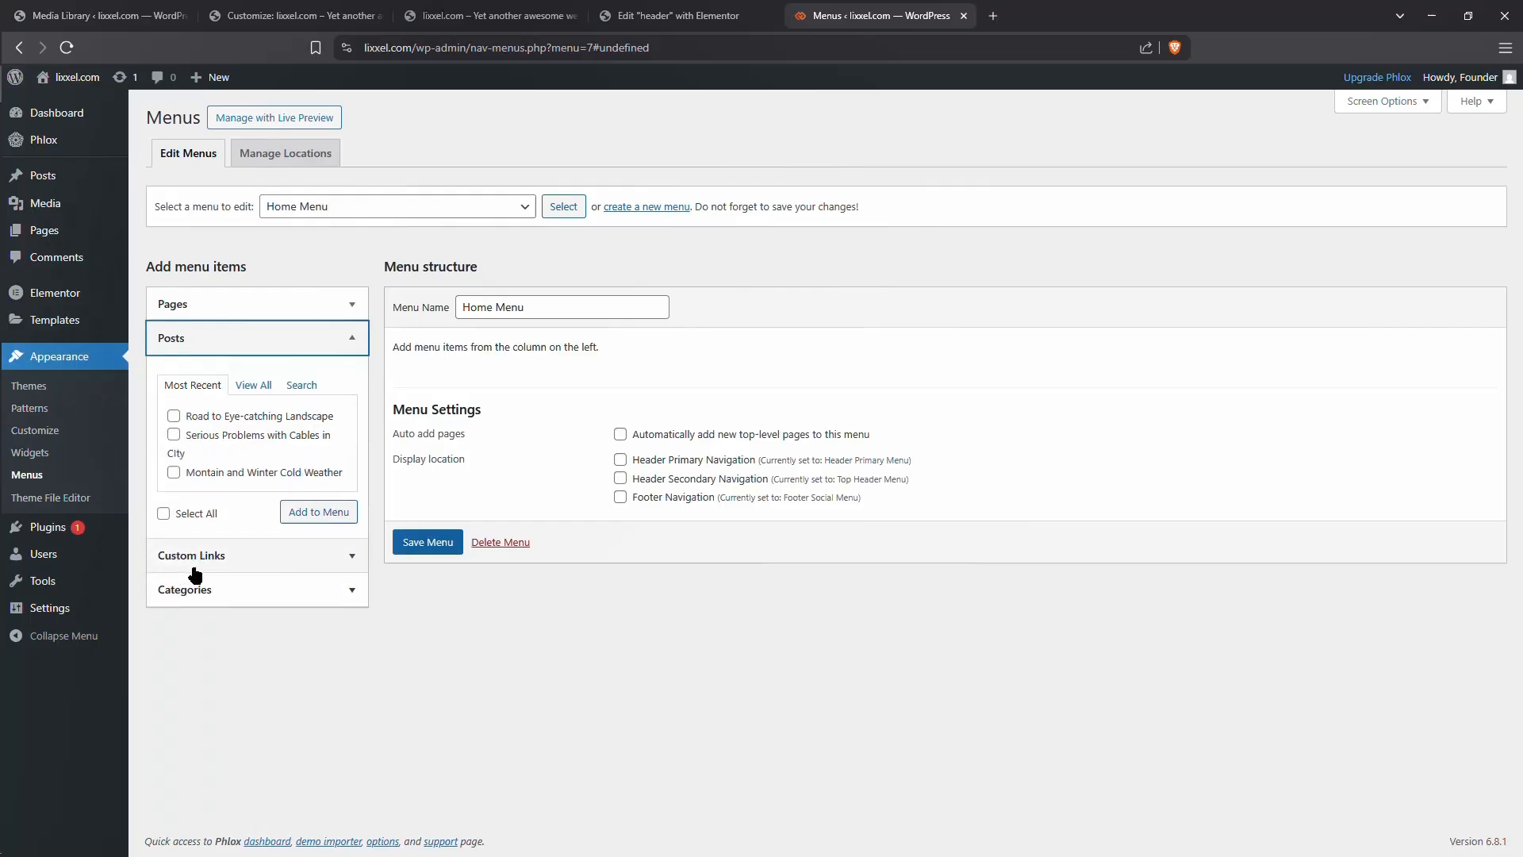
click(194, 565)
click(258, 534)
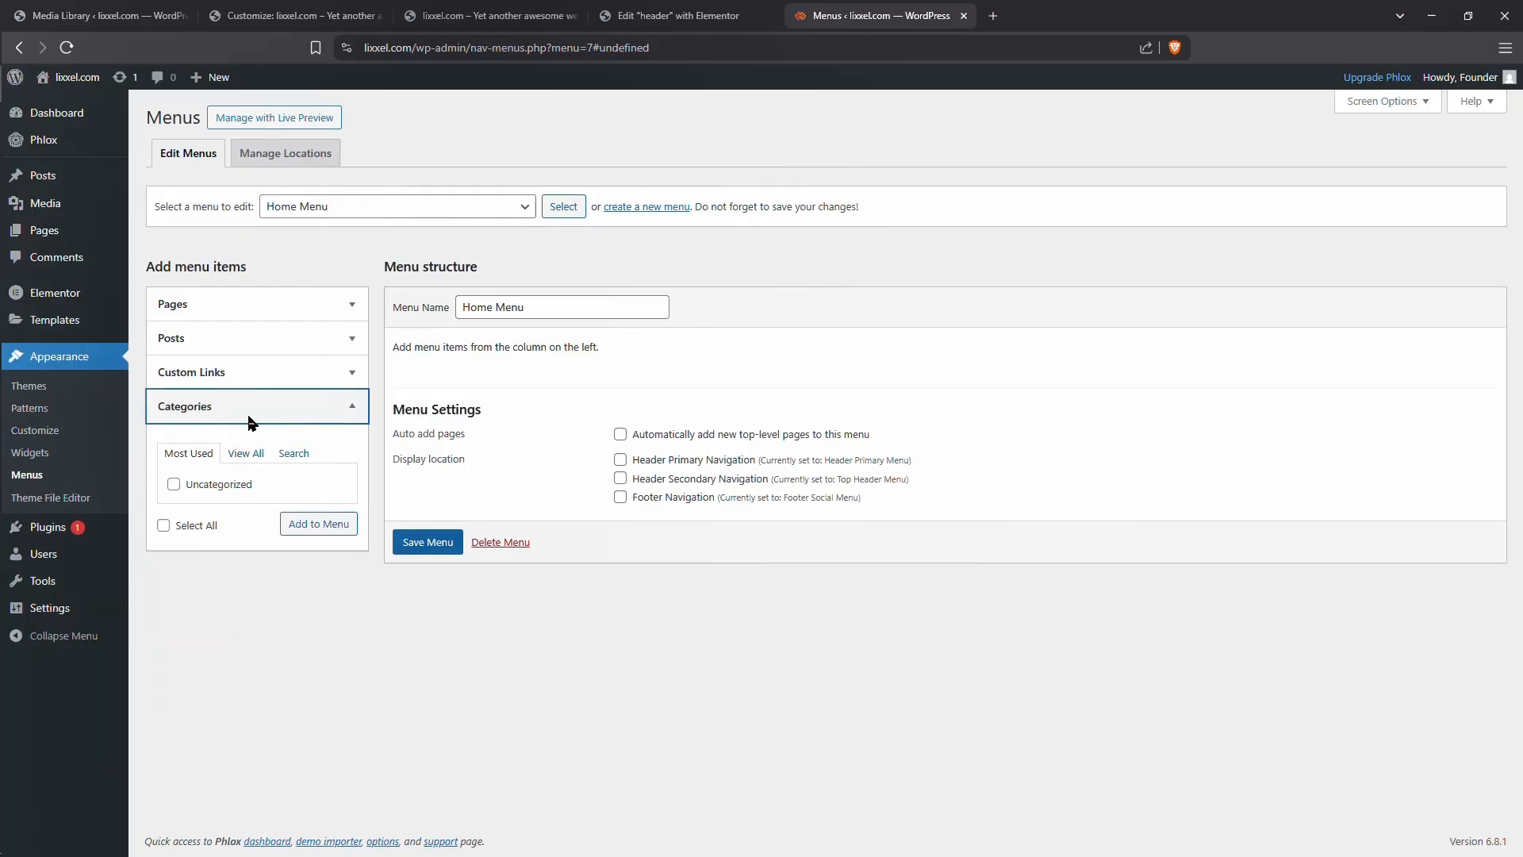
Step: Add the Home, Blog, About, Contact and News pages to Home Menu
click(207, 311)
click(253, 351)
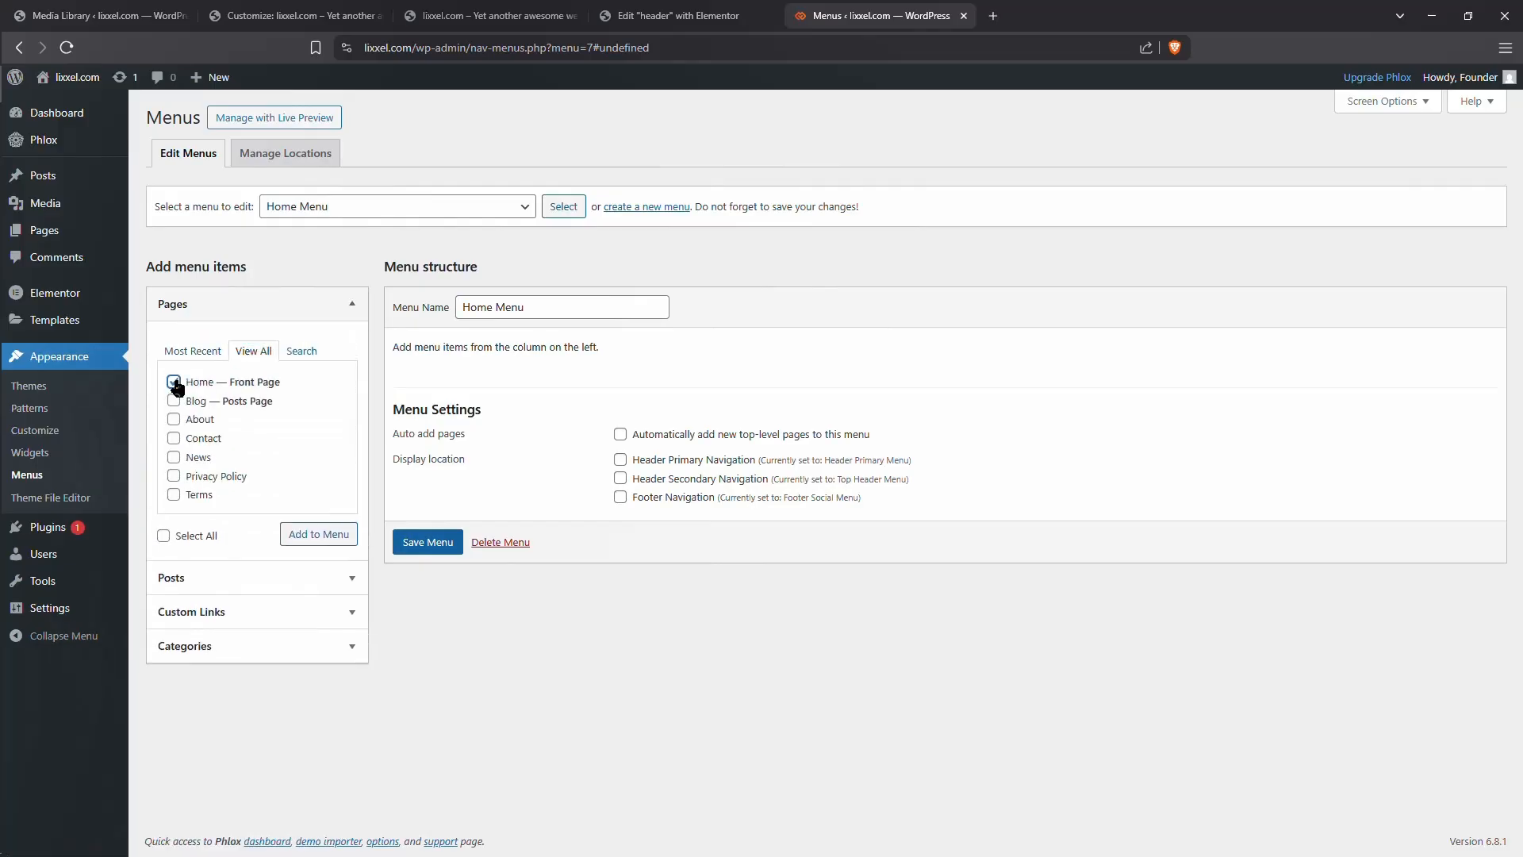
click(175, 384)
click(174, 402)
click(173, 460)
click(308, 538)
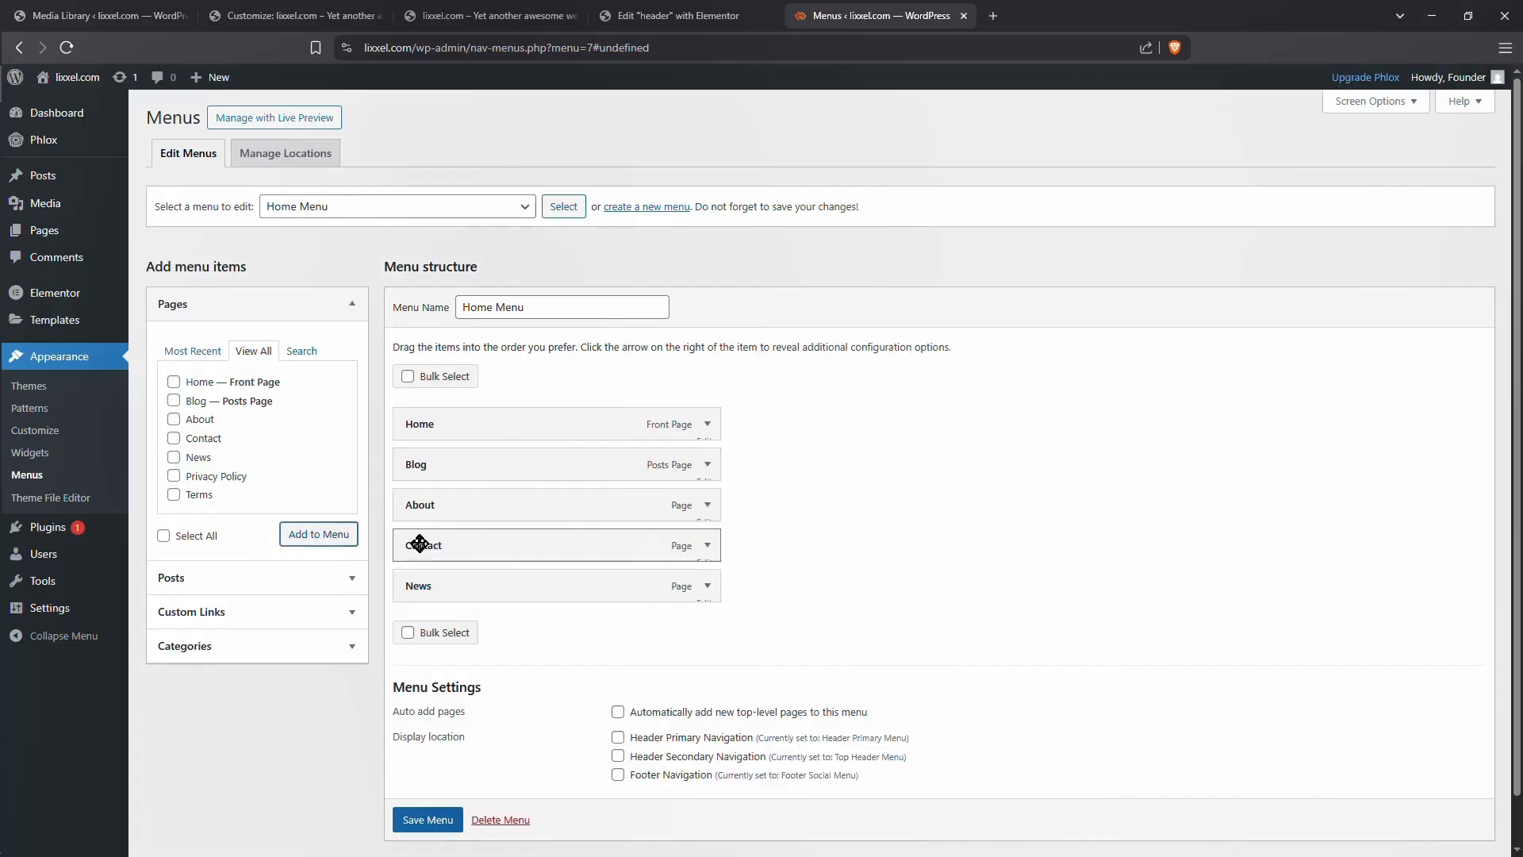
Step: Move the News item directly below Home in the menu structure and save Home Menu
drag(426, 540, 403, 464)
click(458, 822)
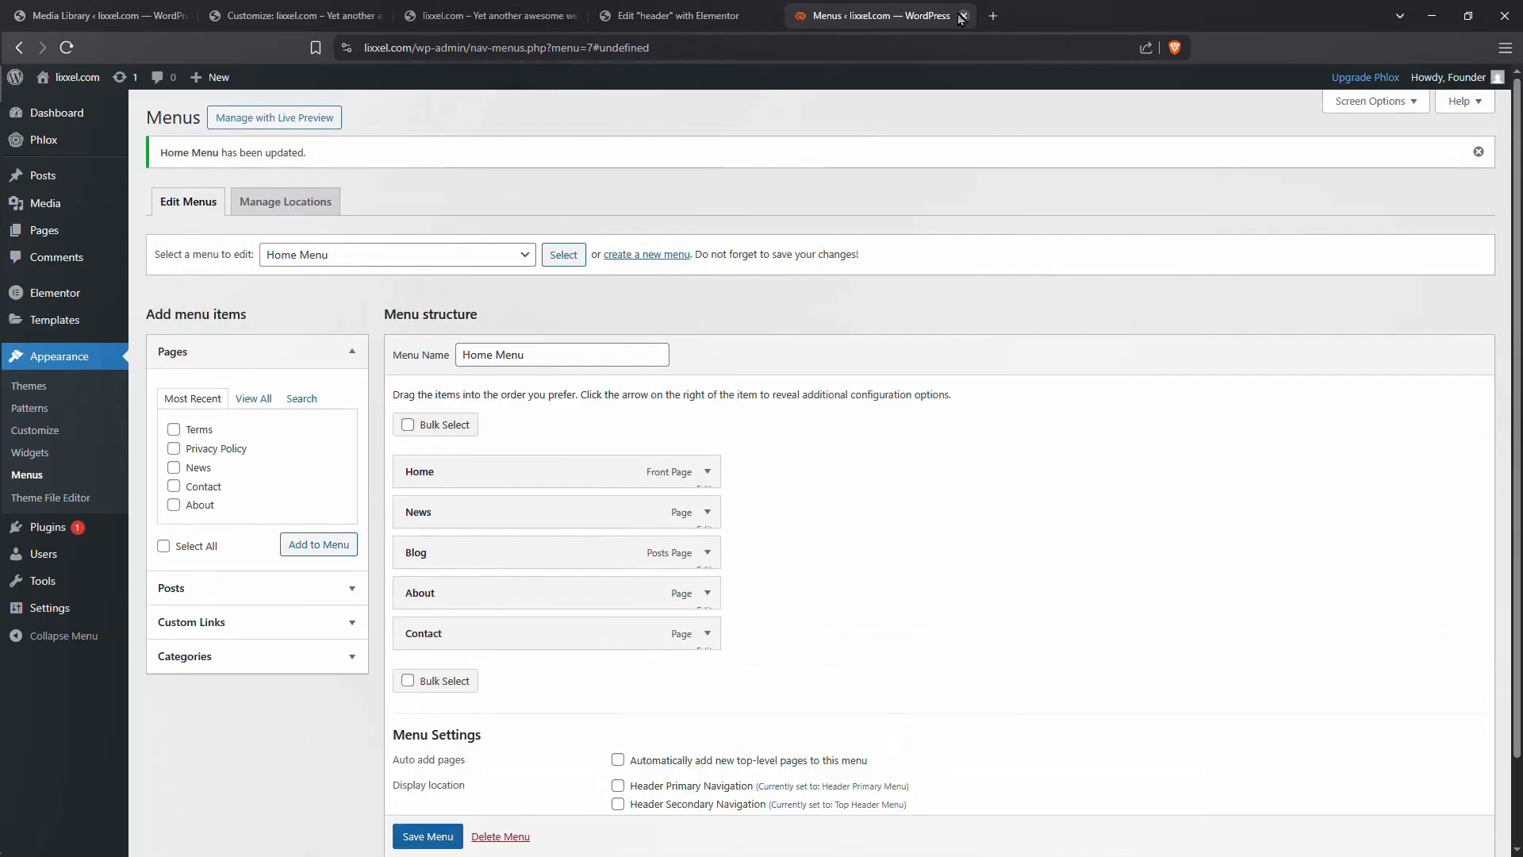
Step: Return to the header template, publish it and open its Navigation Menu widget for editing
click(963, 16)
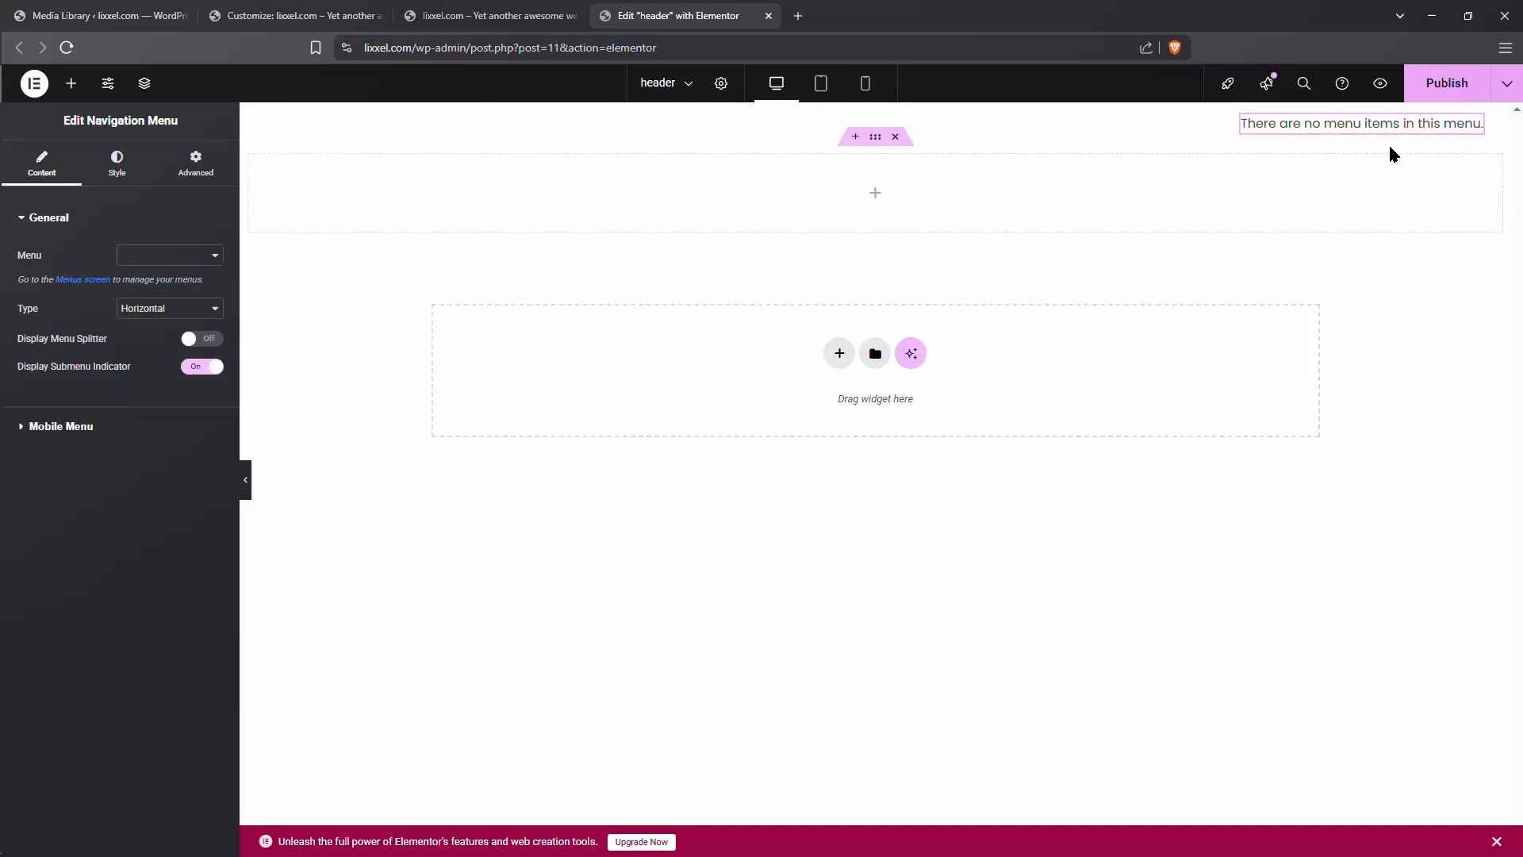
click(1464, 92)
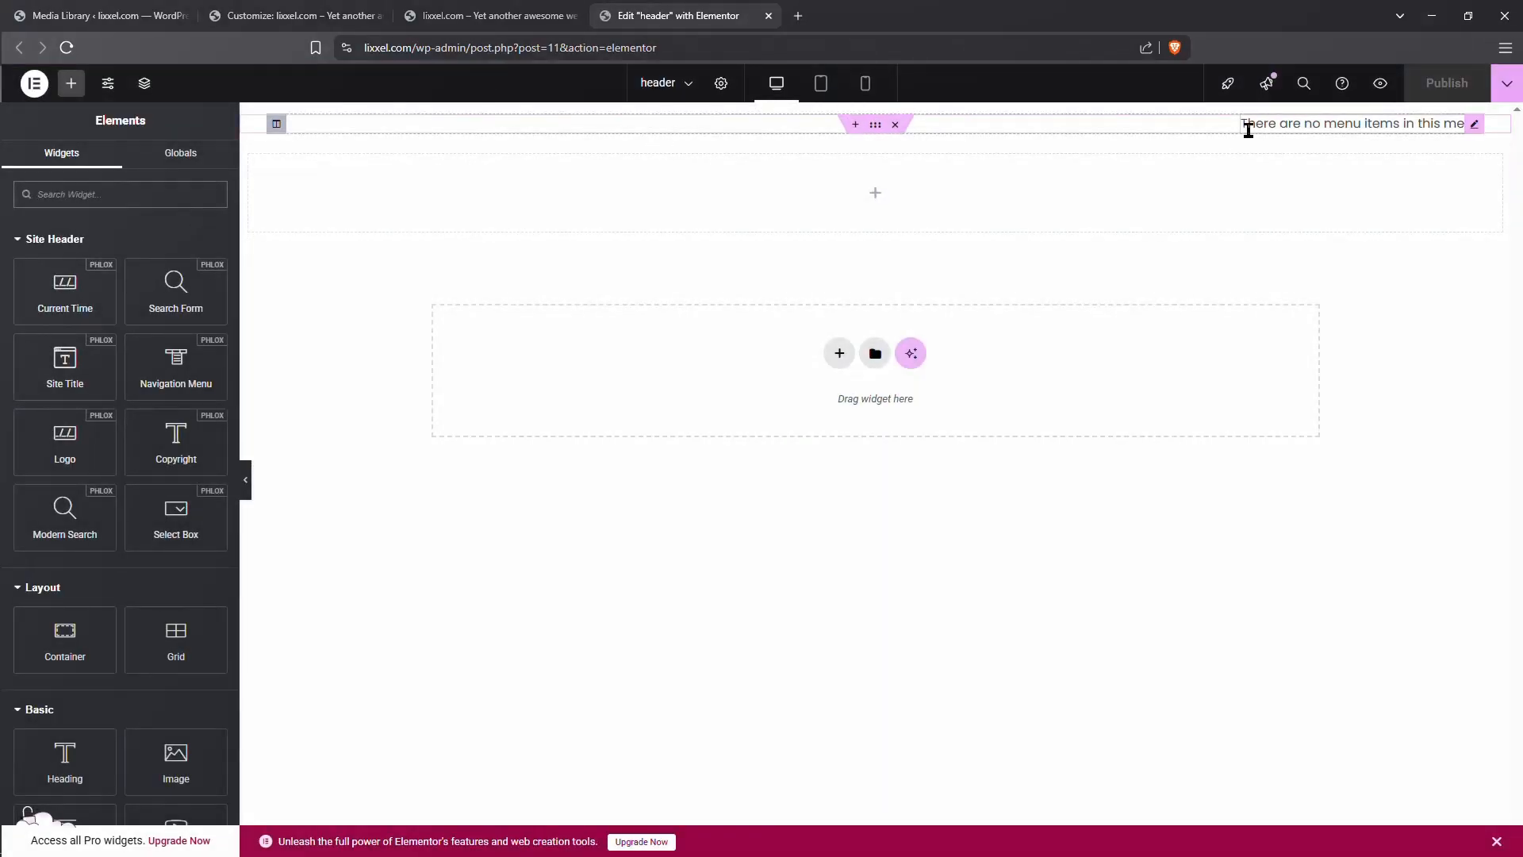
click(1474, 123)
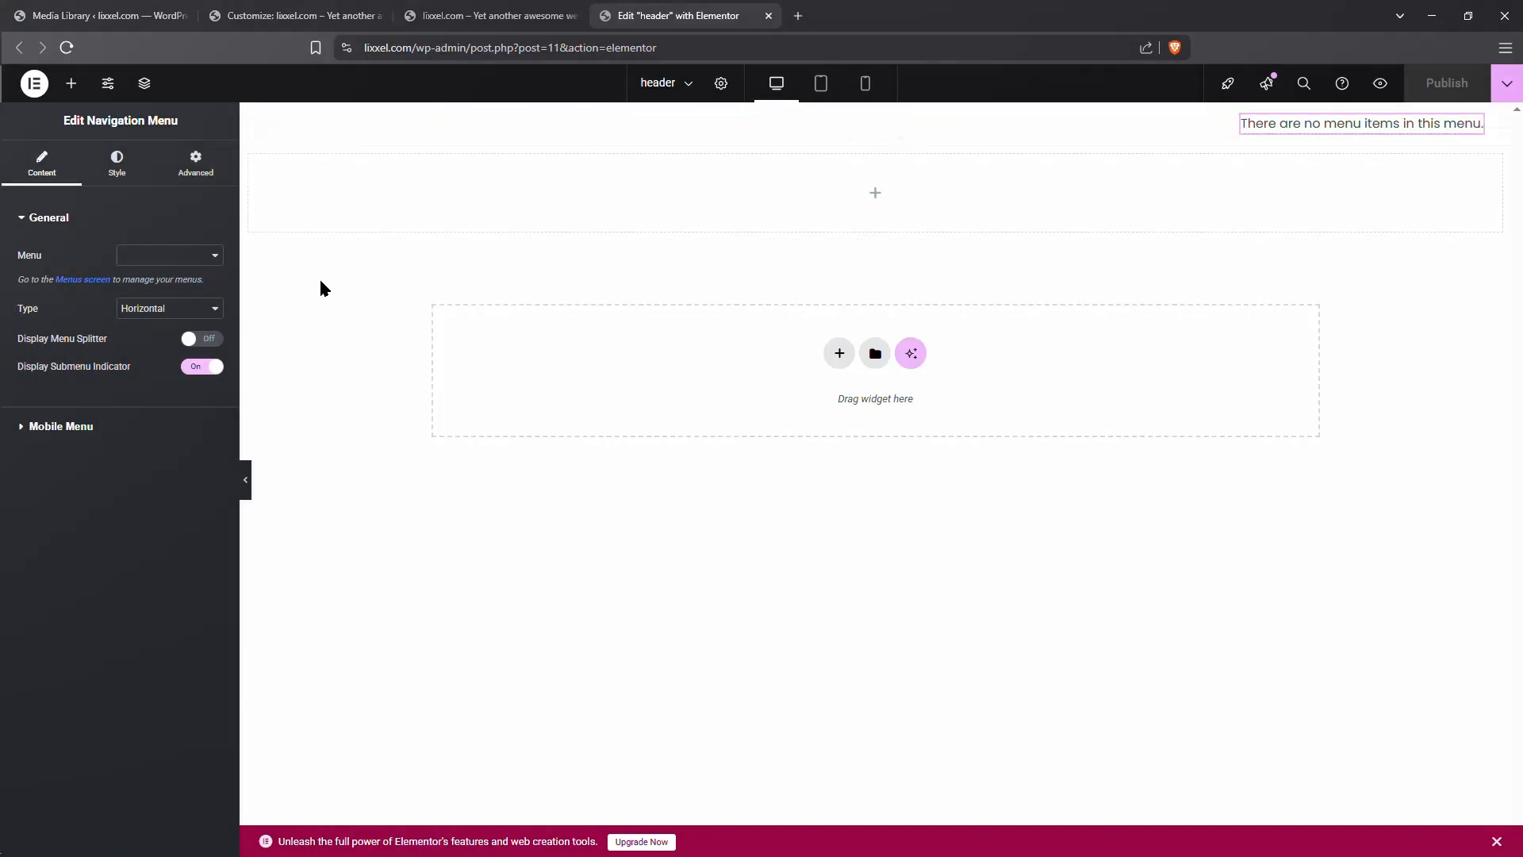
Step: Assign Home Menu to the header's Navigation Menu widget
click(215, 255)
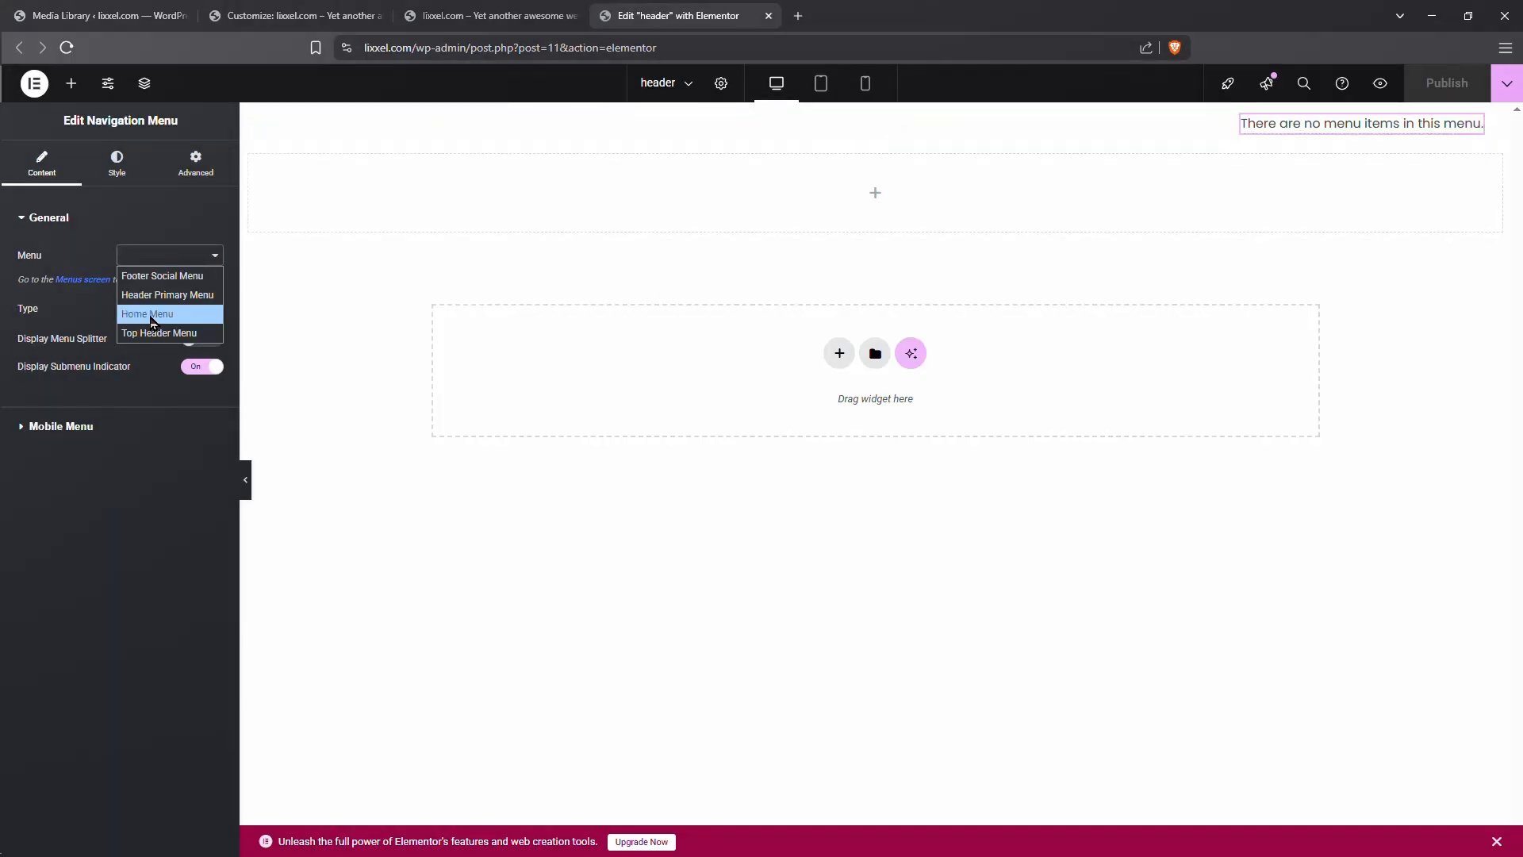
click(151, 315)
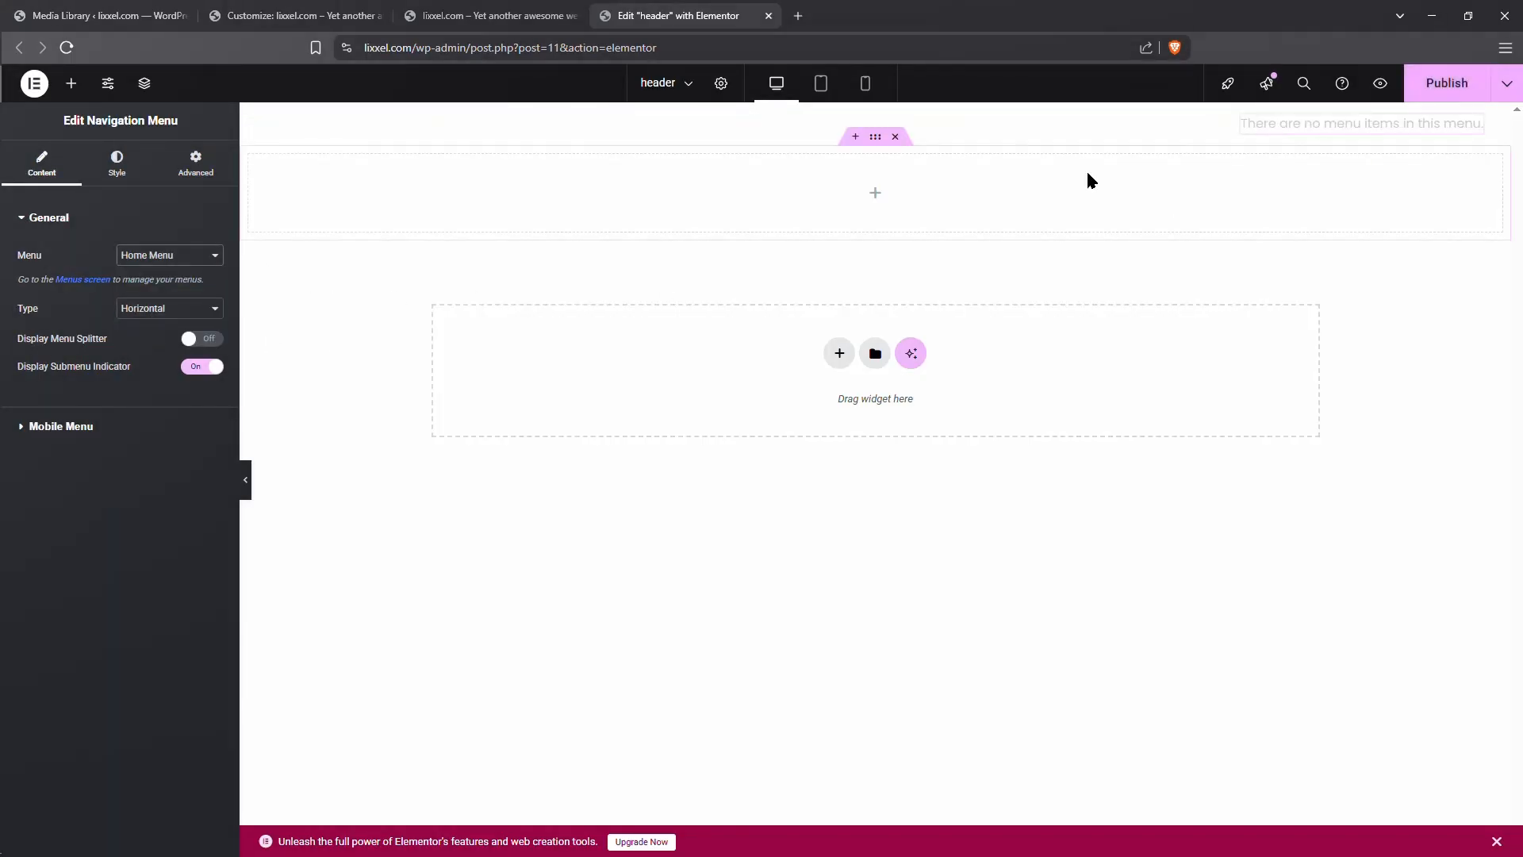
click(434, 130)
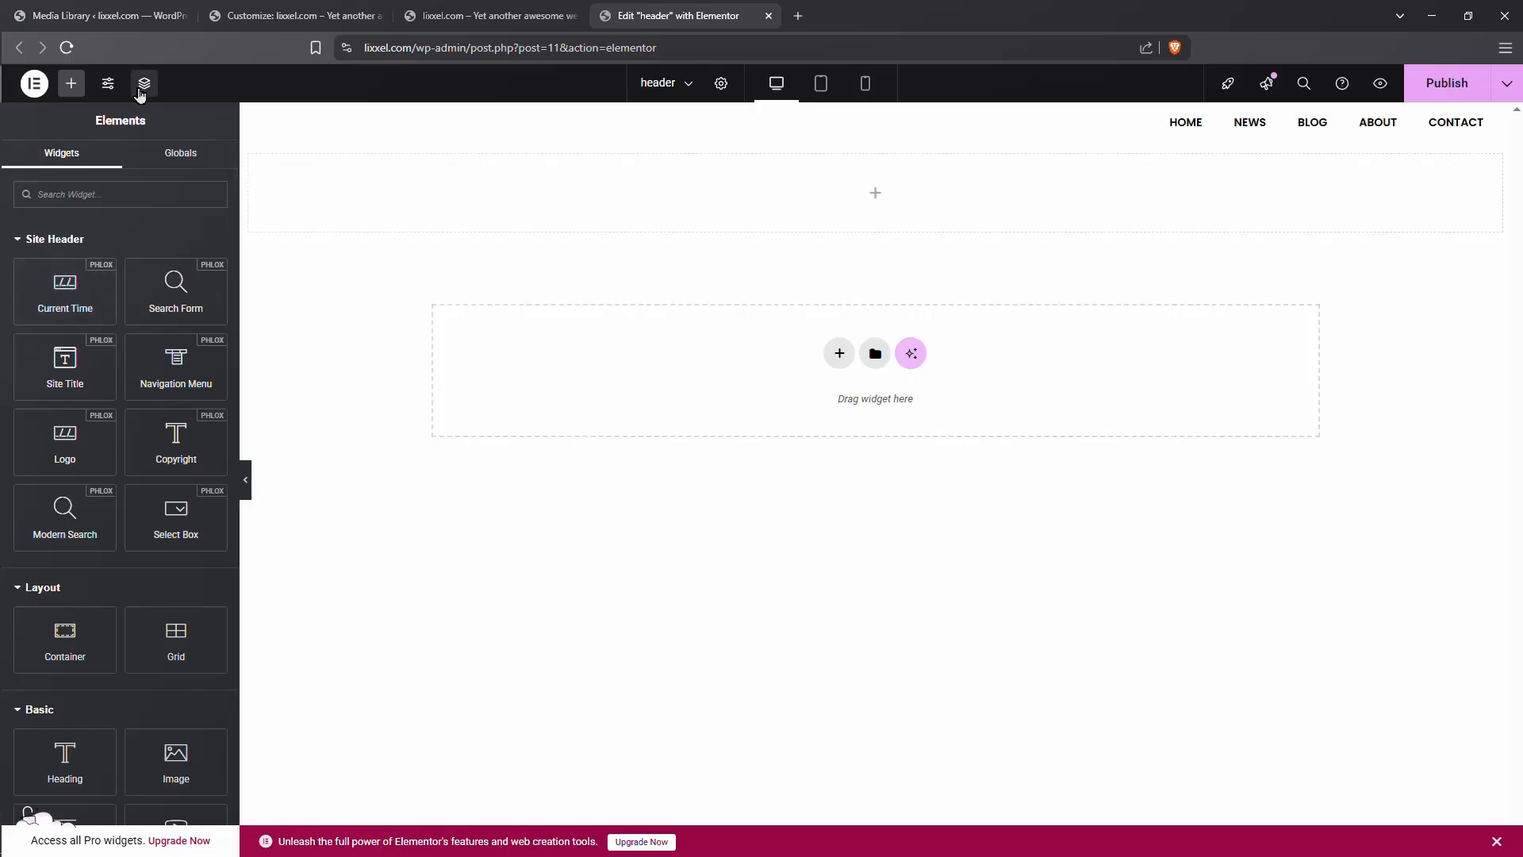
Step: Delete the old header section containing the logo and navigation menu, along with the empty container below it
click(145, 83)
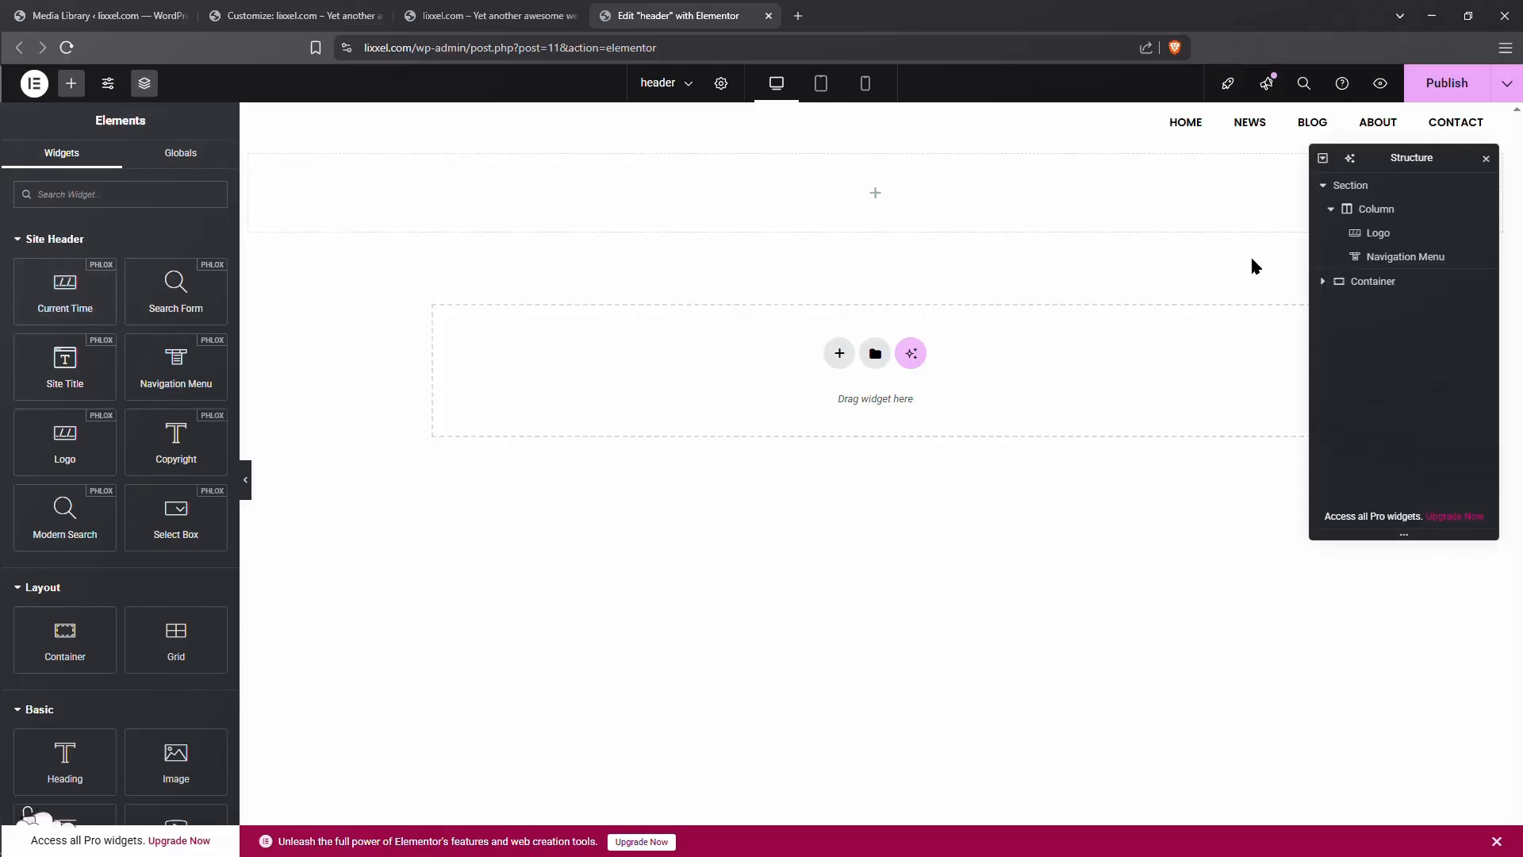
right_click(1401, 190)
click(1397, 509)
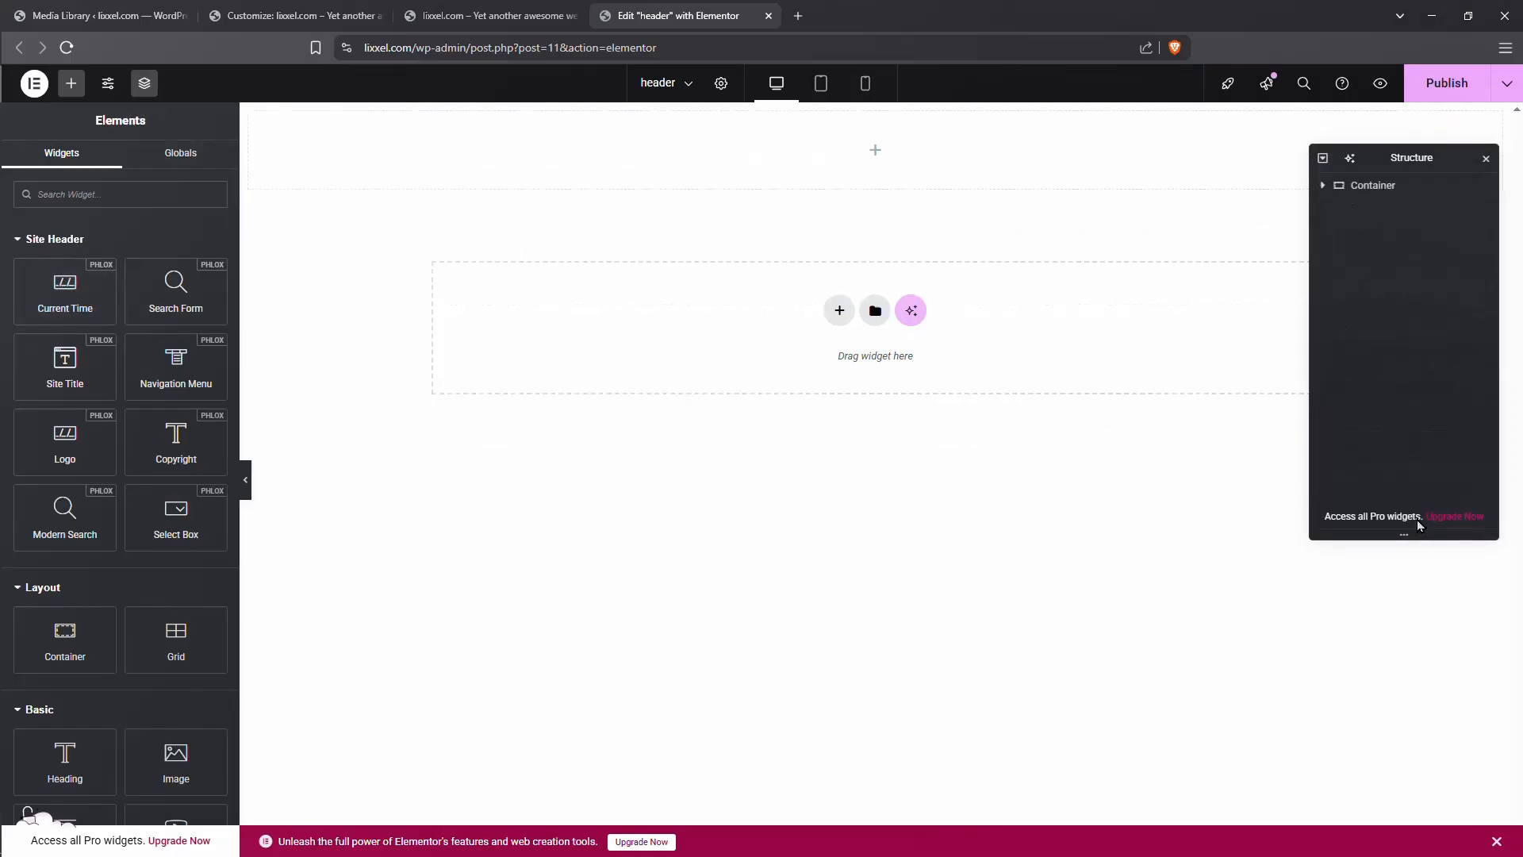
key(ctrl+i)
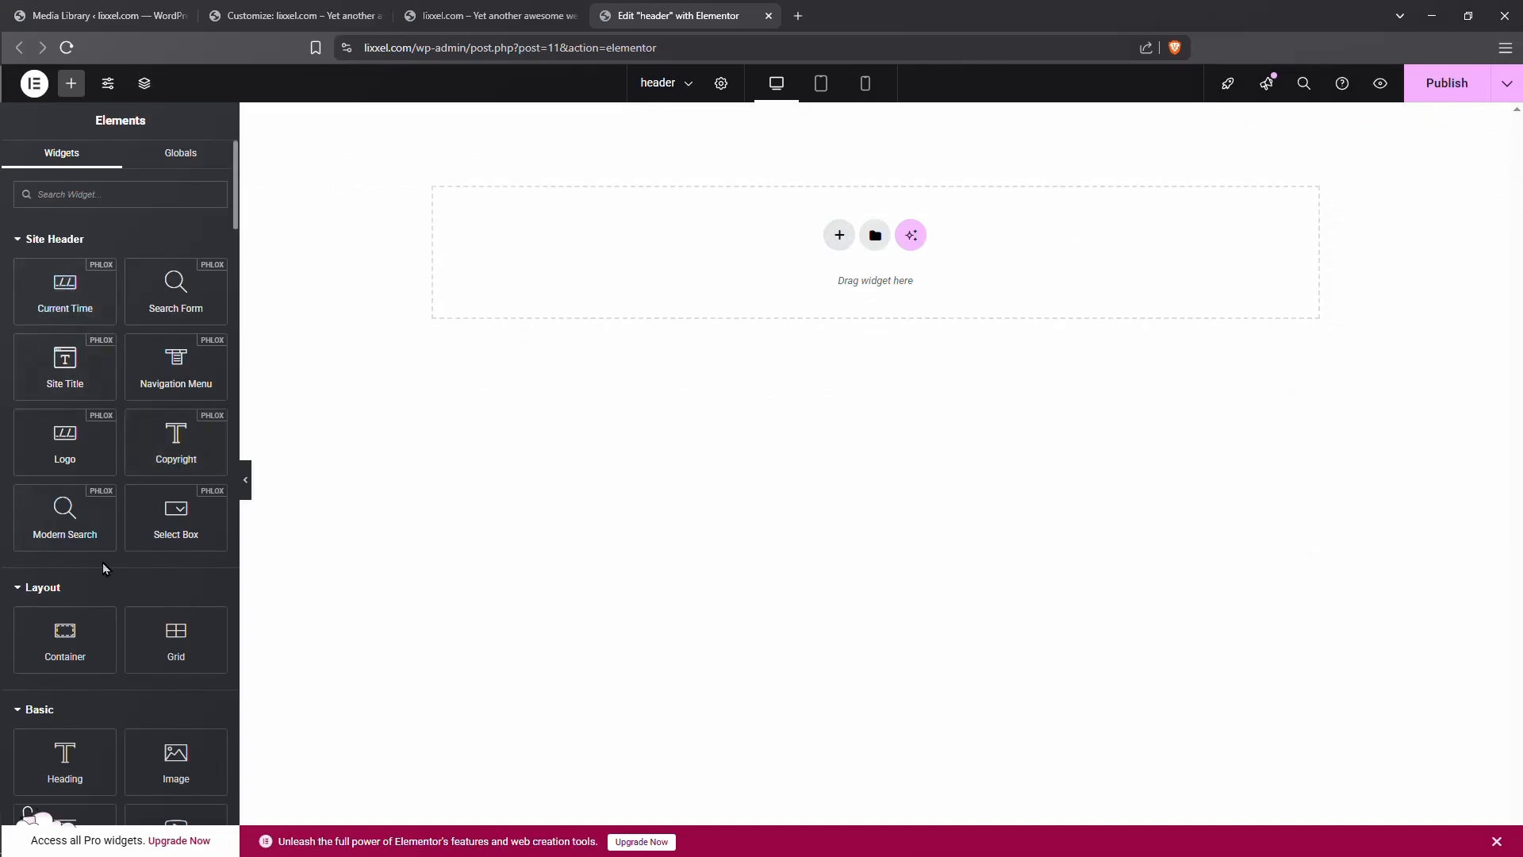
Step: Add a new container to the empty header template and nest a second container inside it
scroll(103, 574, down, 1)
drag(59, 570, 688, 261)
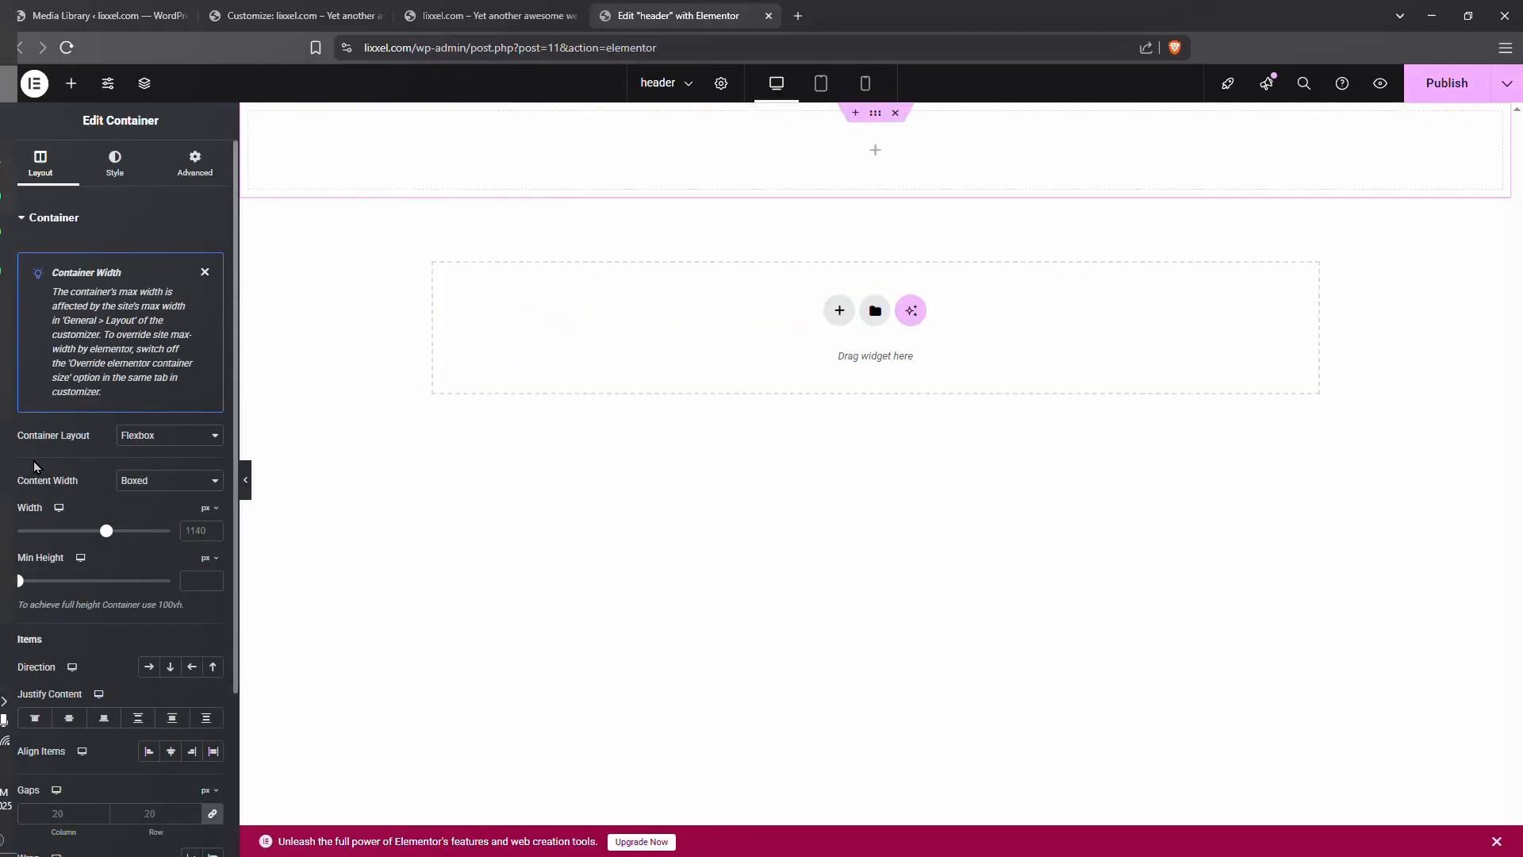
click(71, 83)
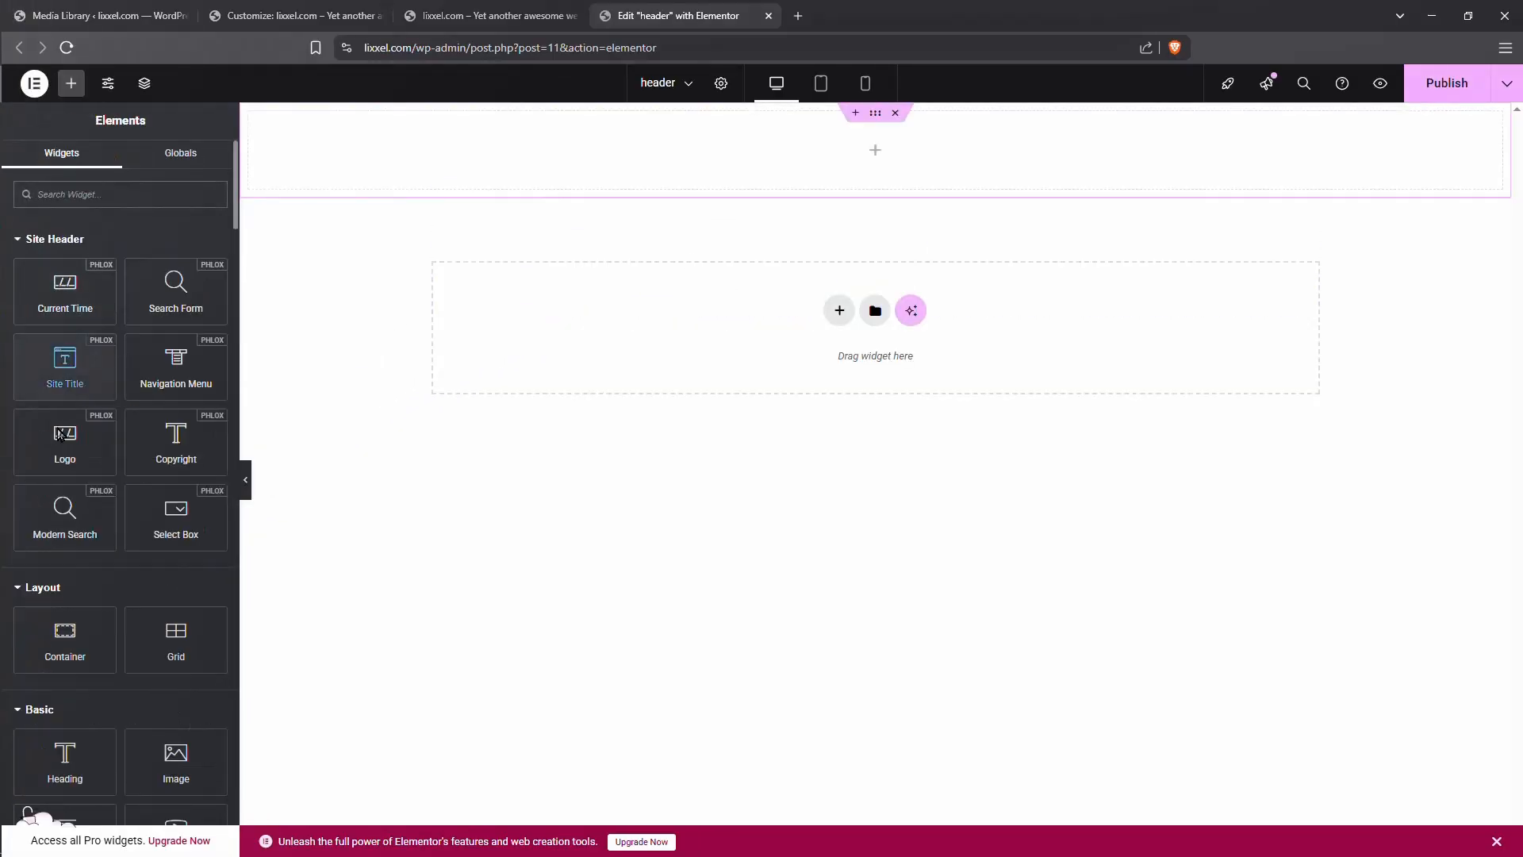
drag(73, 655, 860, 154)
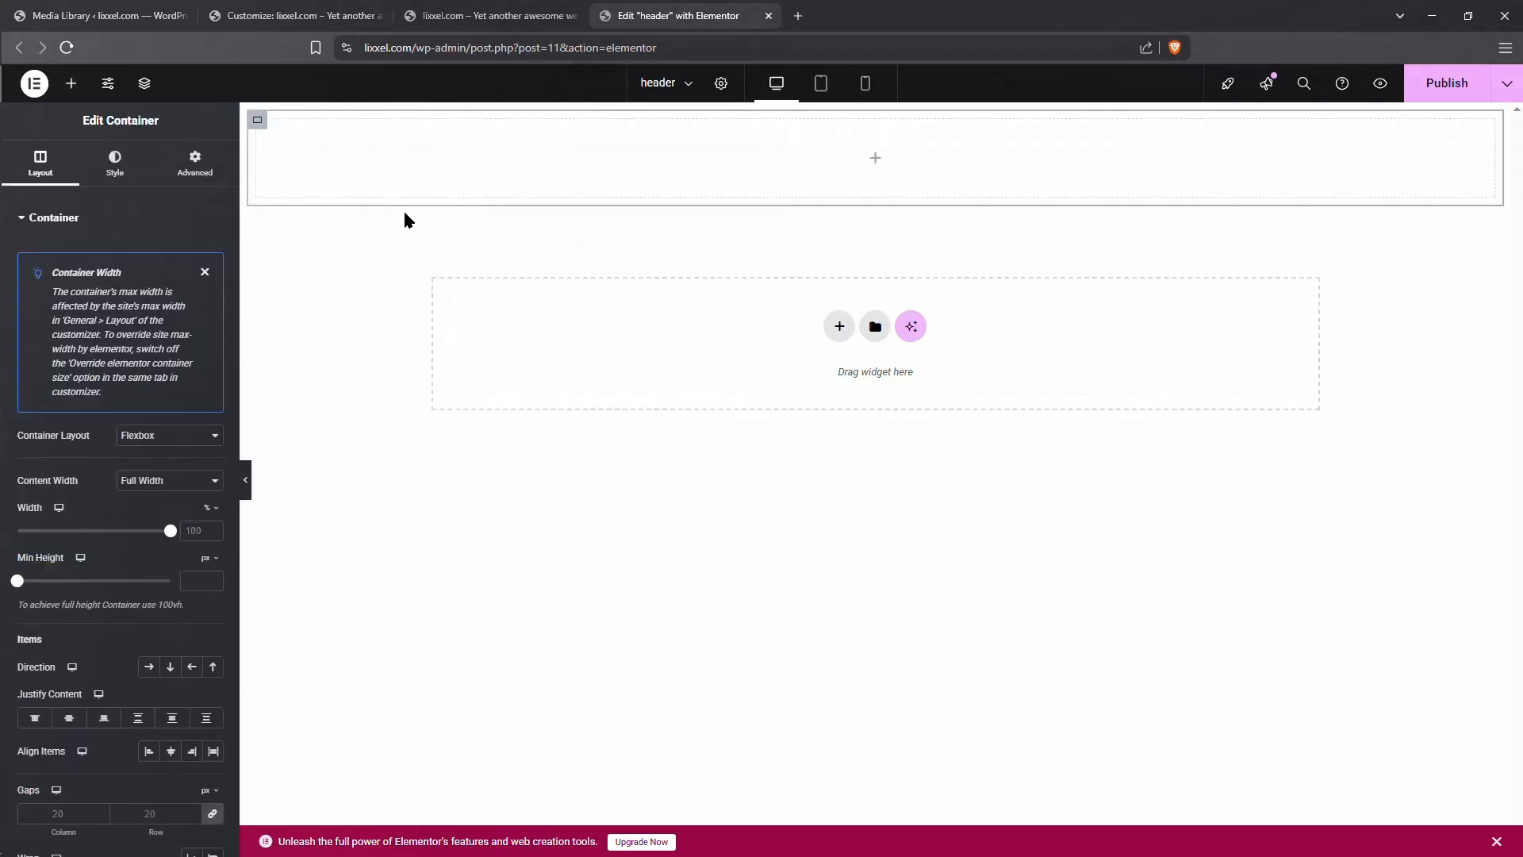
Step: Duplicate the inner container and set the outer container's direction to Row - horizontal
right_click(263, 129)
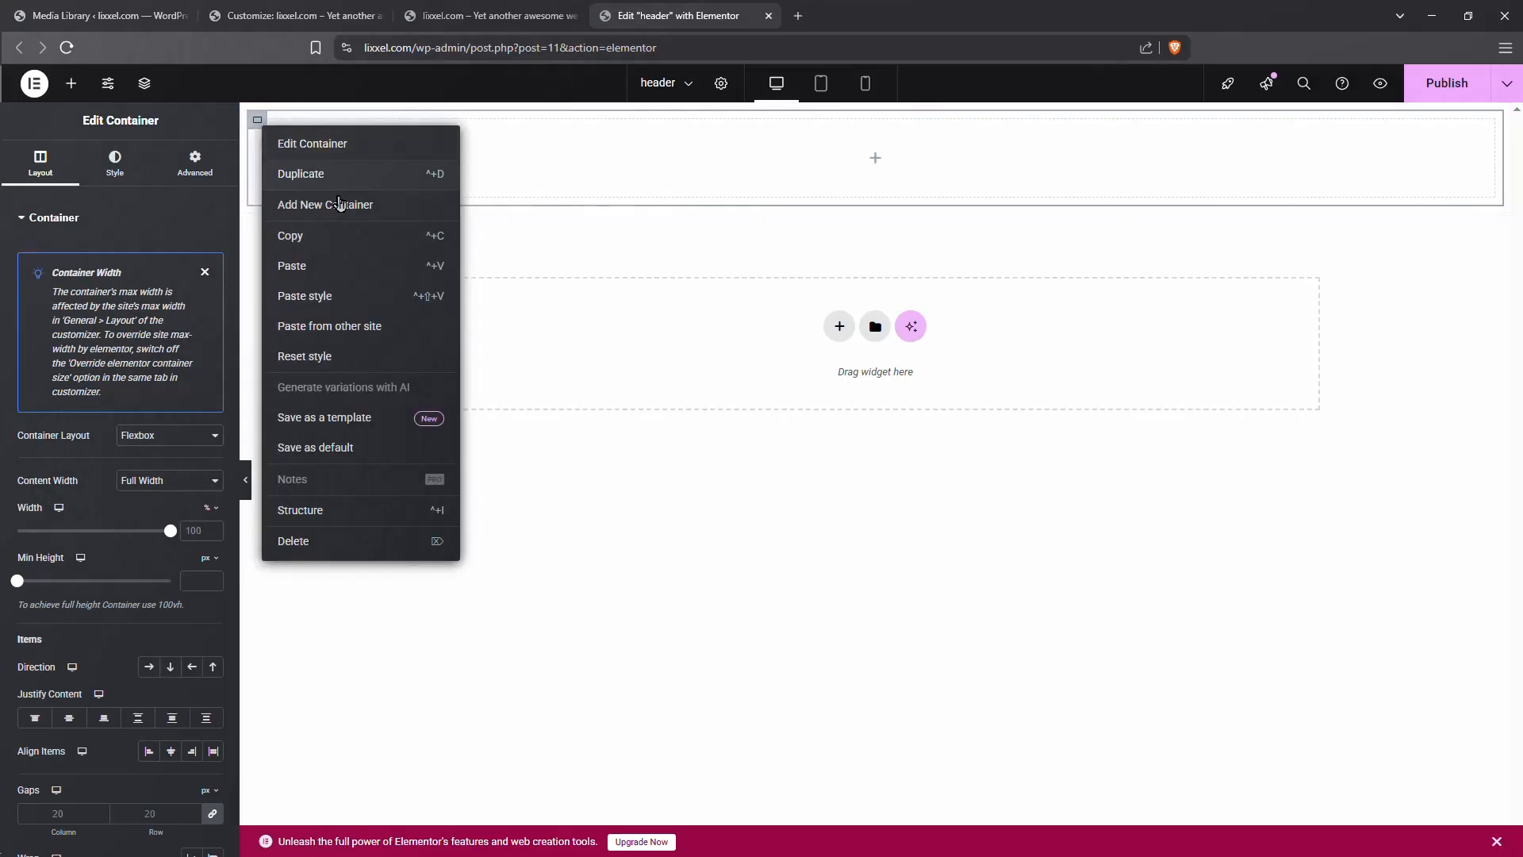
click(397, 172)
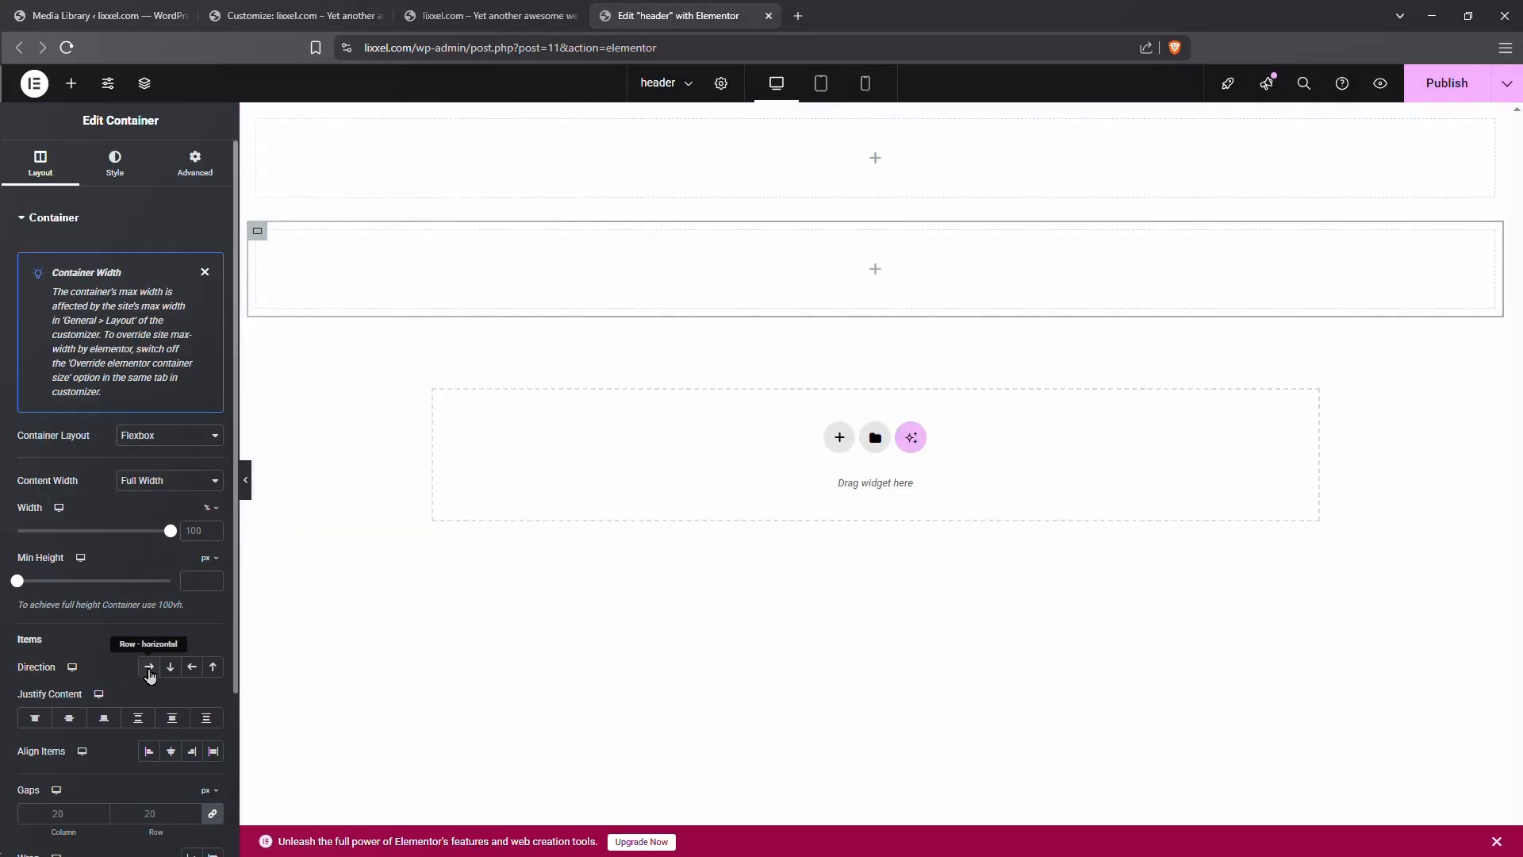
click(144, 83)
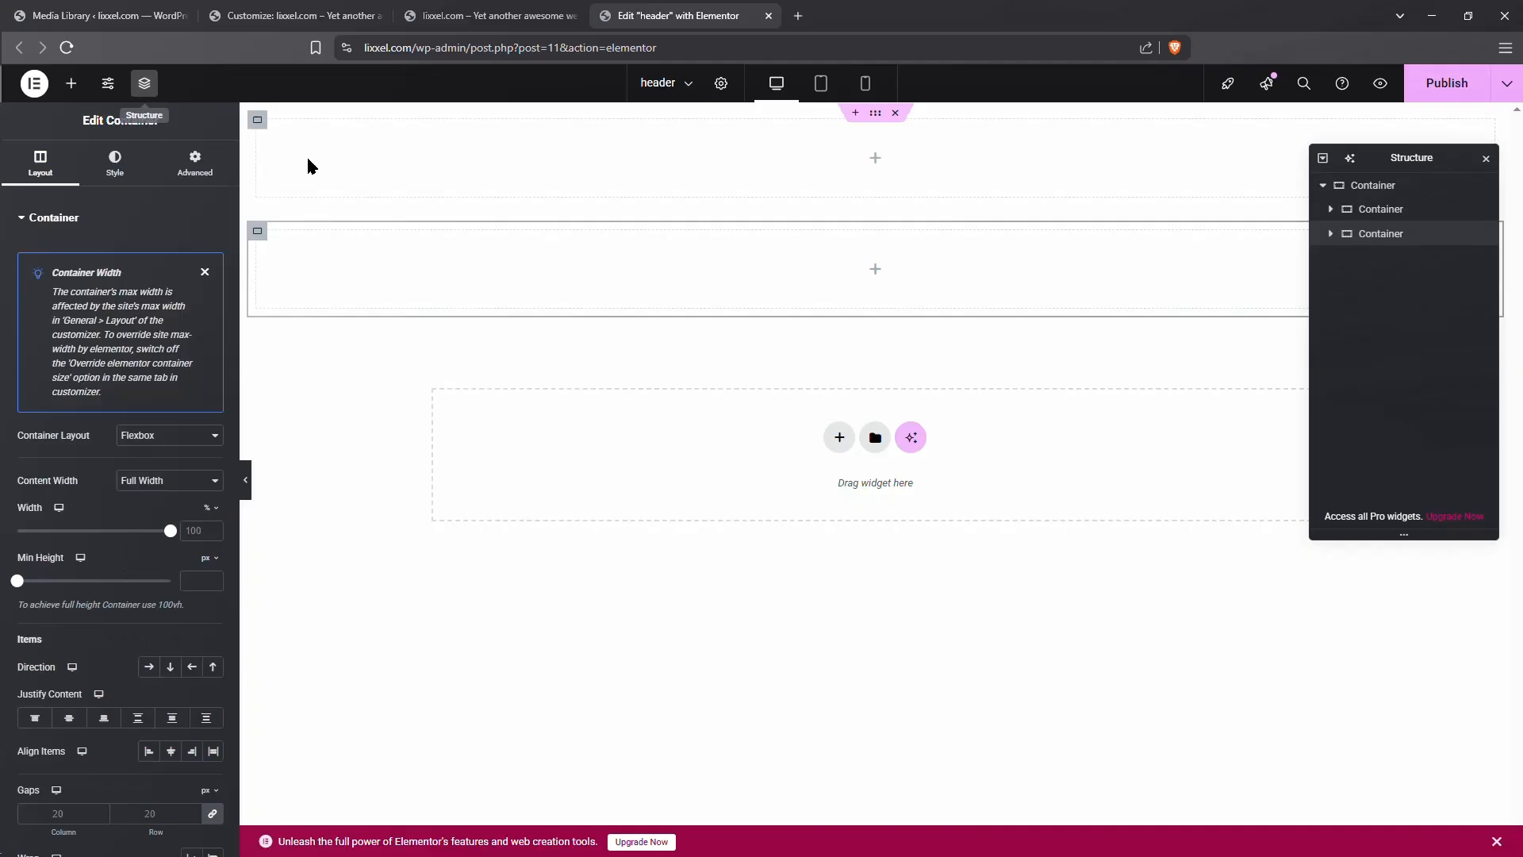
click(1428, 190)
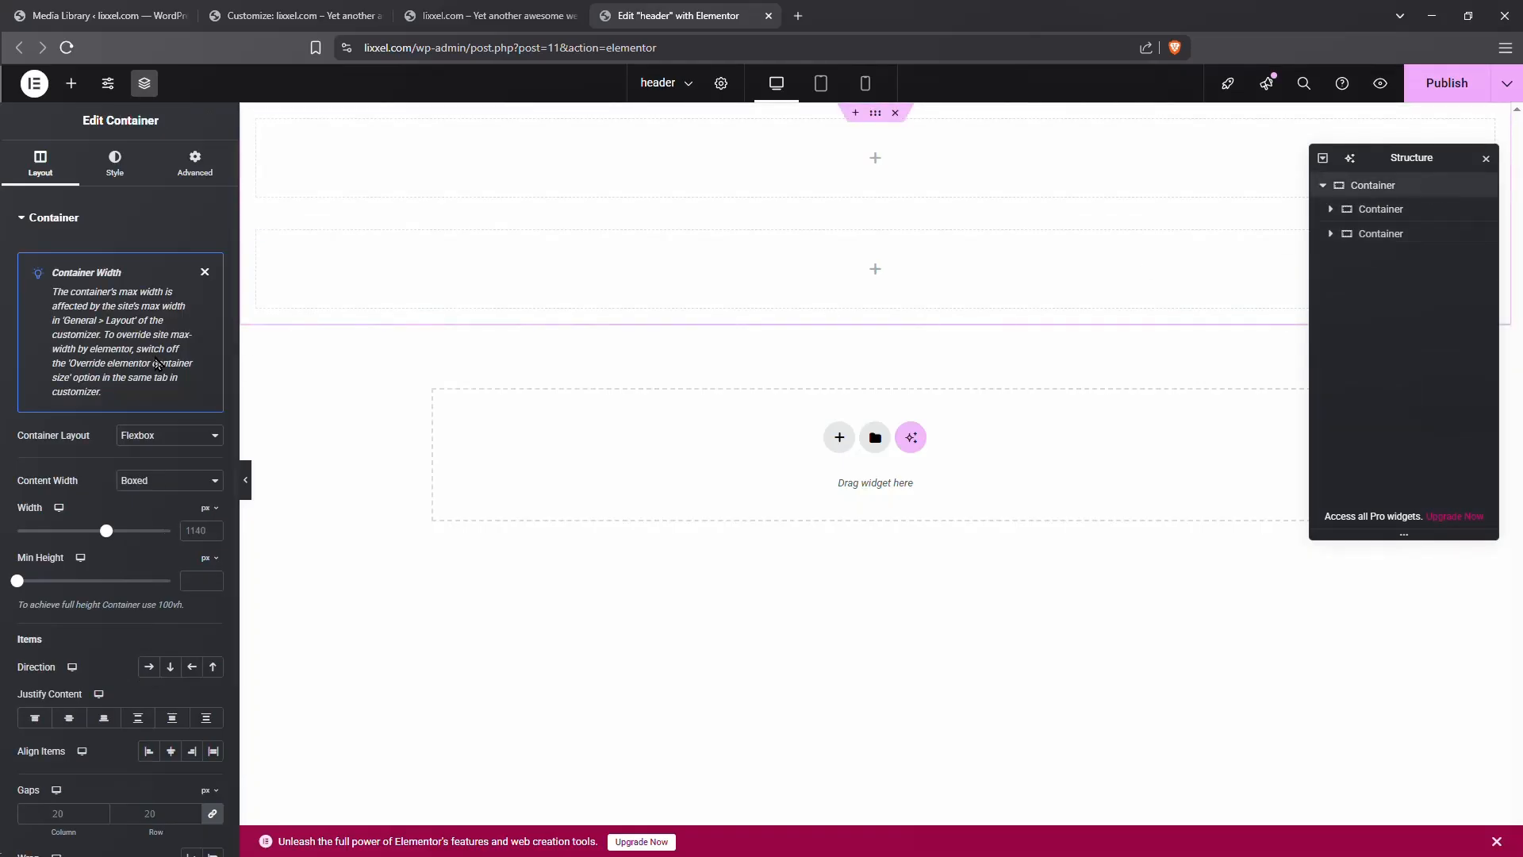
click(148, 669)
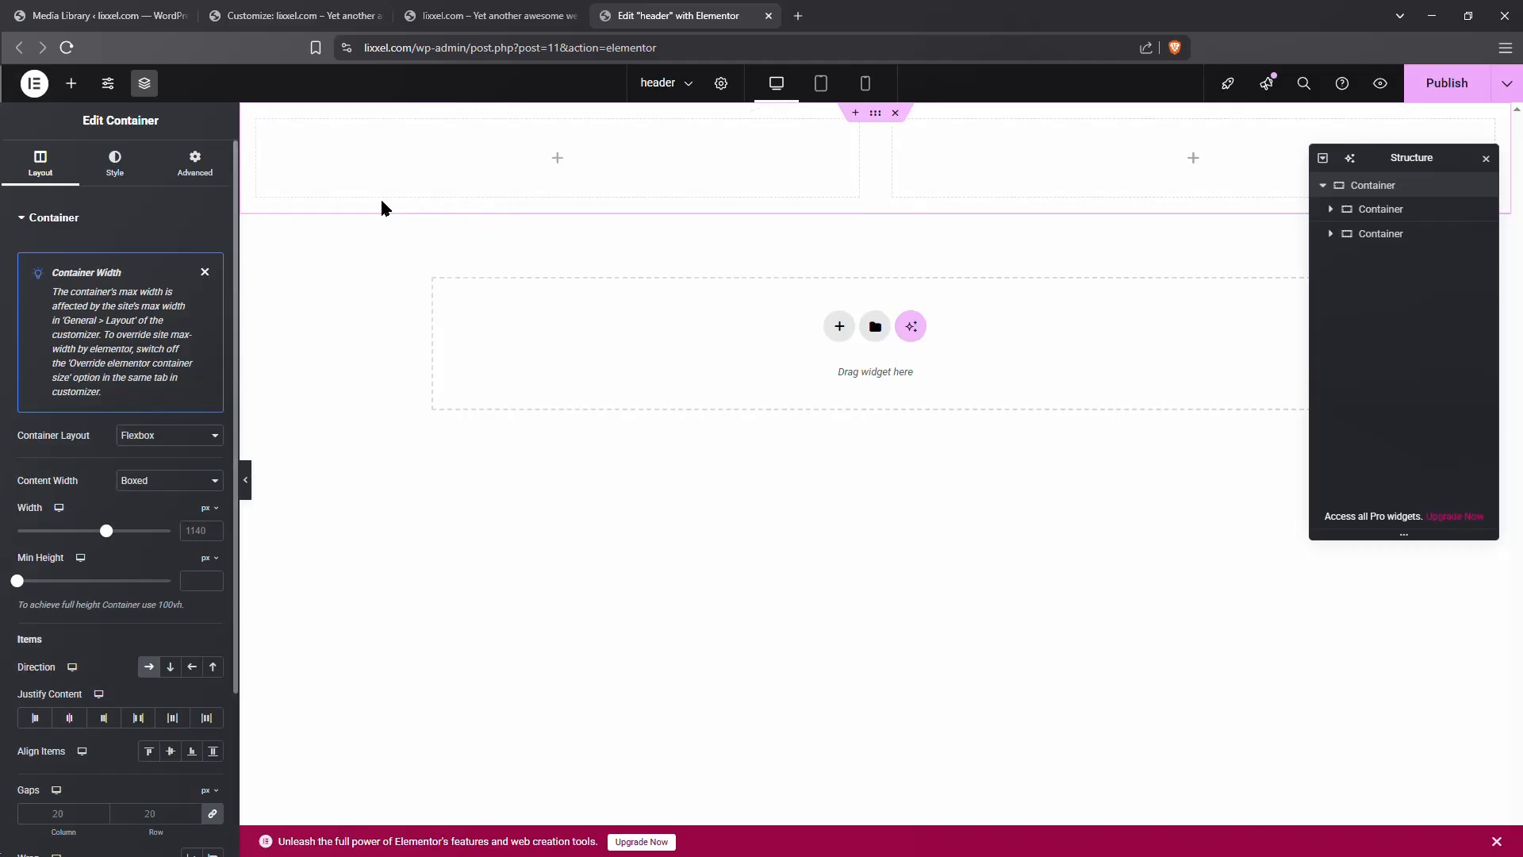
Step: Find the Phlox Logo widget and place it in the left inner container
click(557, 159)
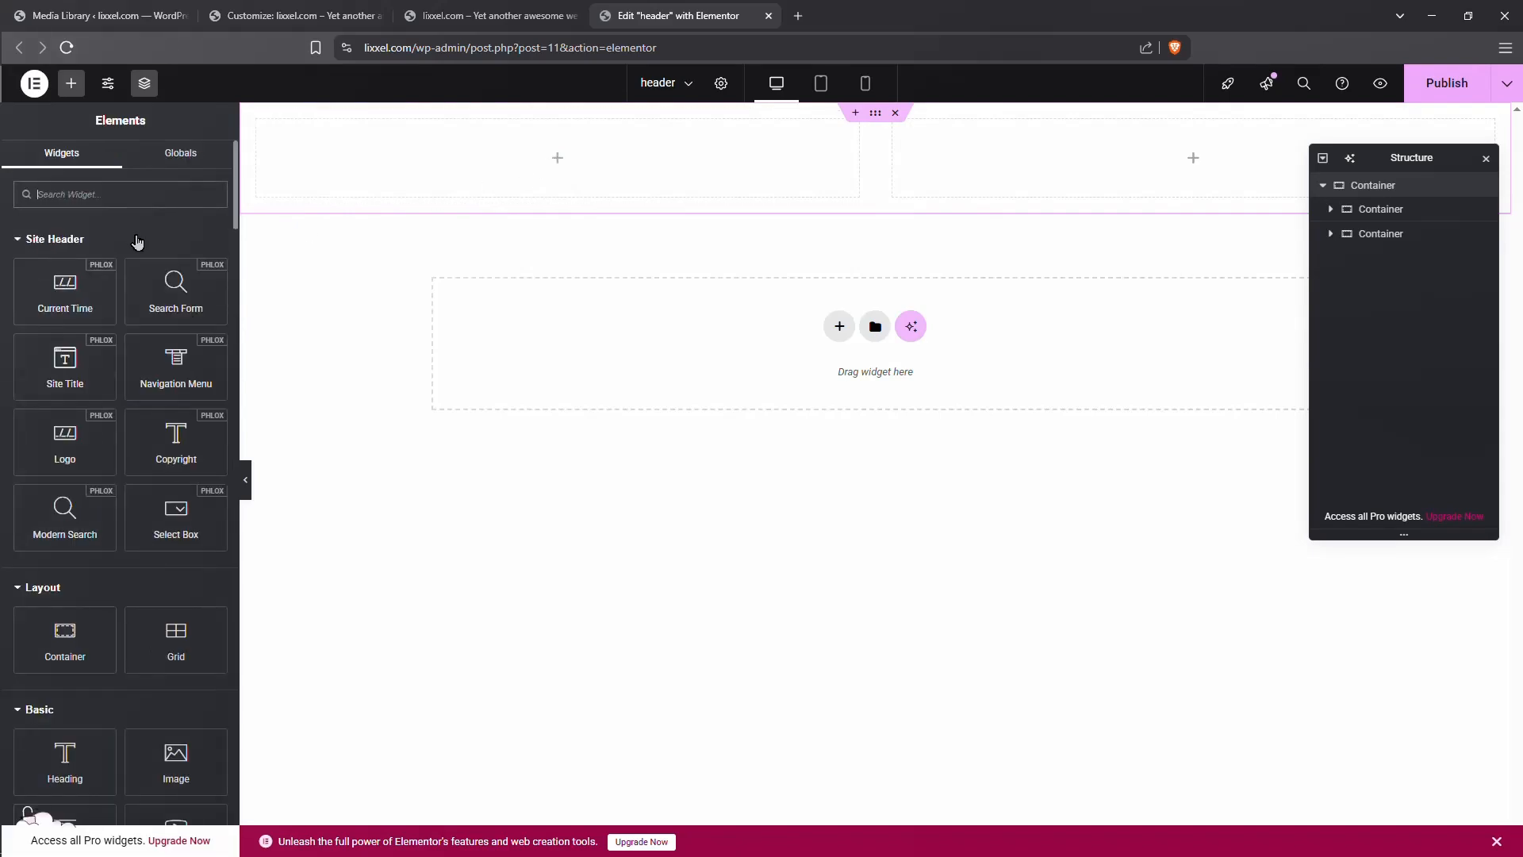
text(logo)
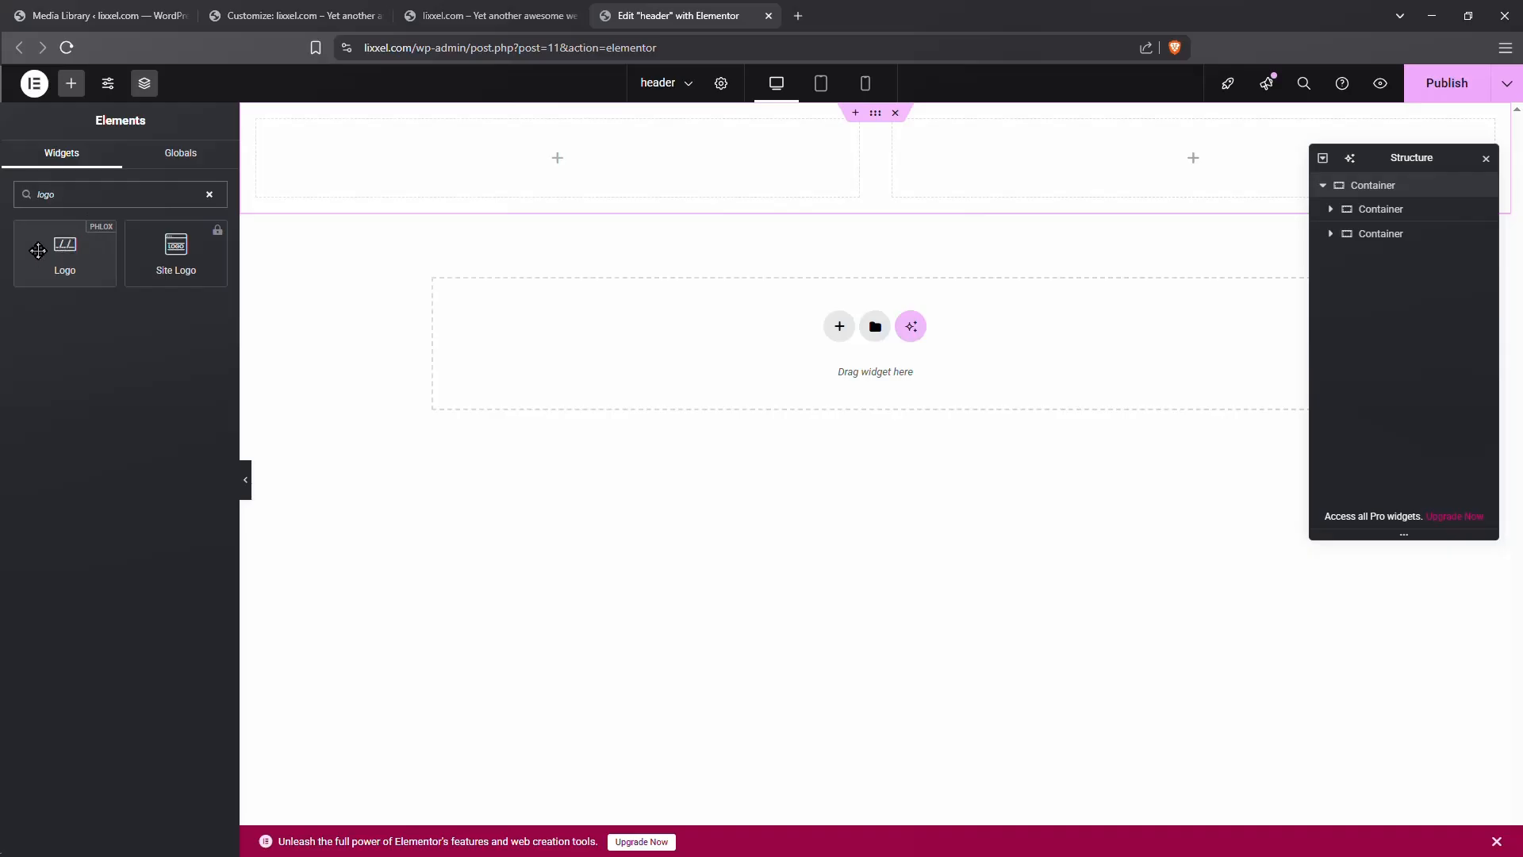
drag(70, 249, 460, 173)
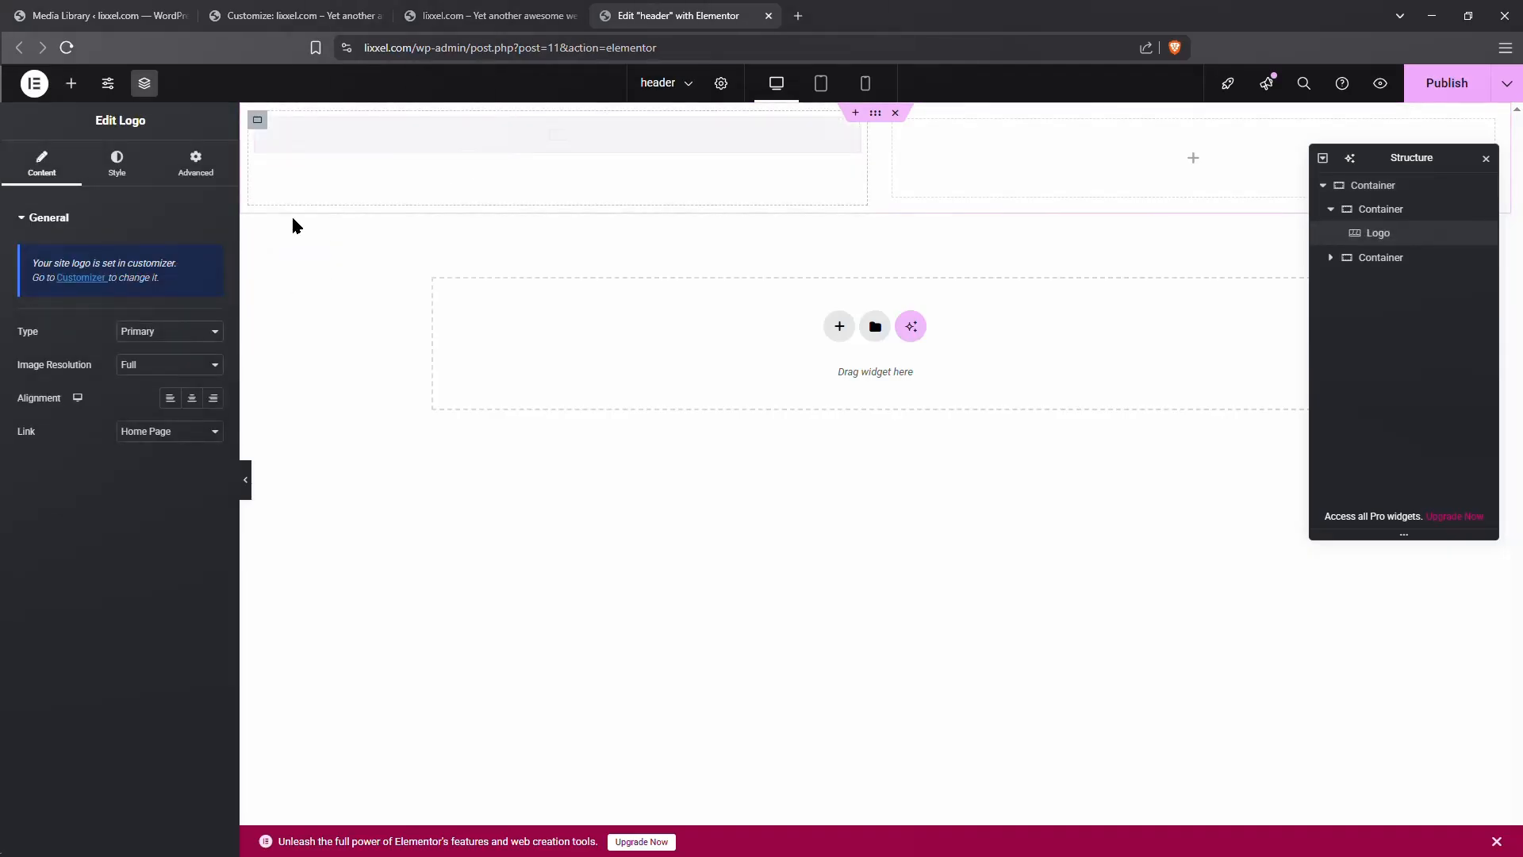
Step: Place the Phlox Navigation Menu widget in the right inner container
click(1196, 159)
click(142, 198)
text(menu)
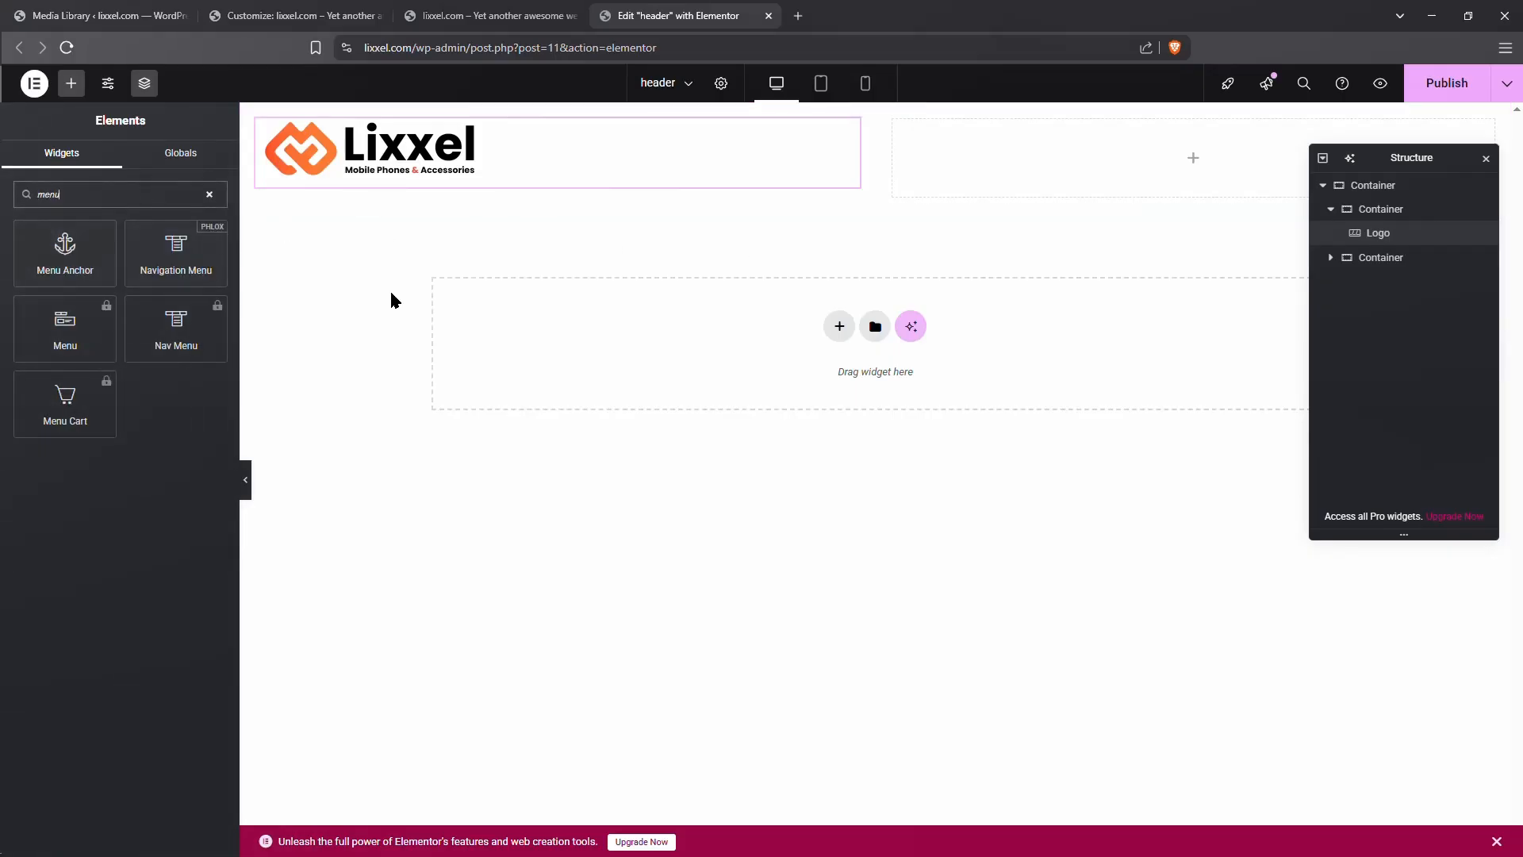
click(1192, 158)
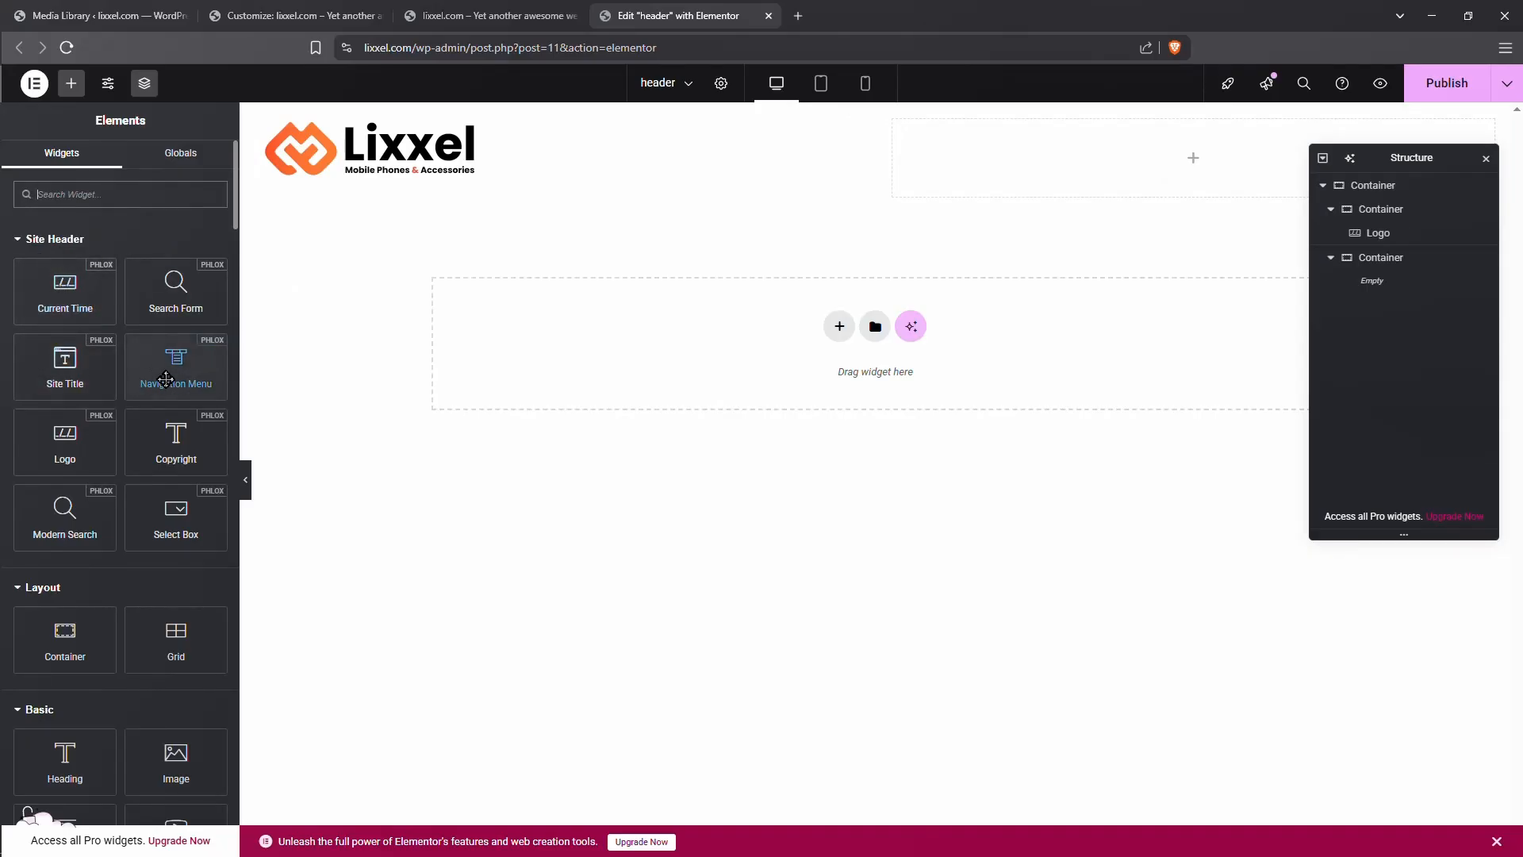
drag(176, 373, 1086, 151)
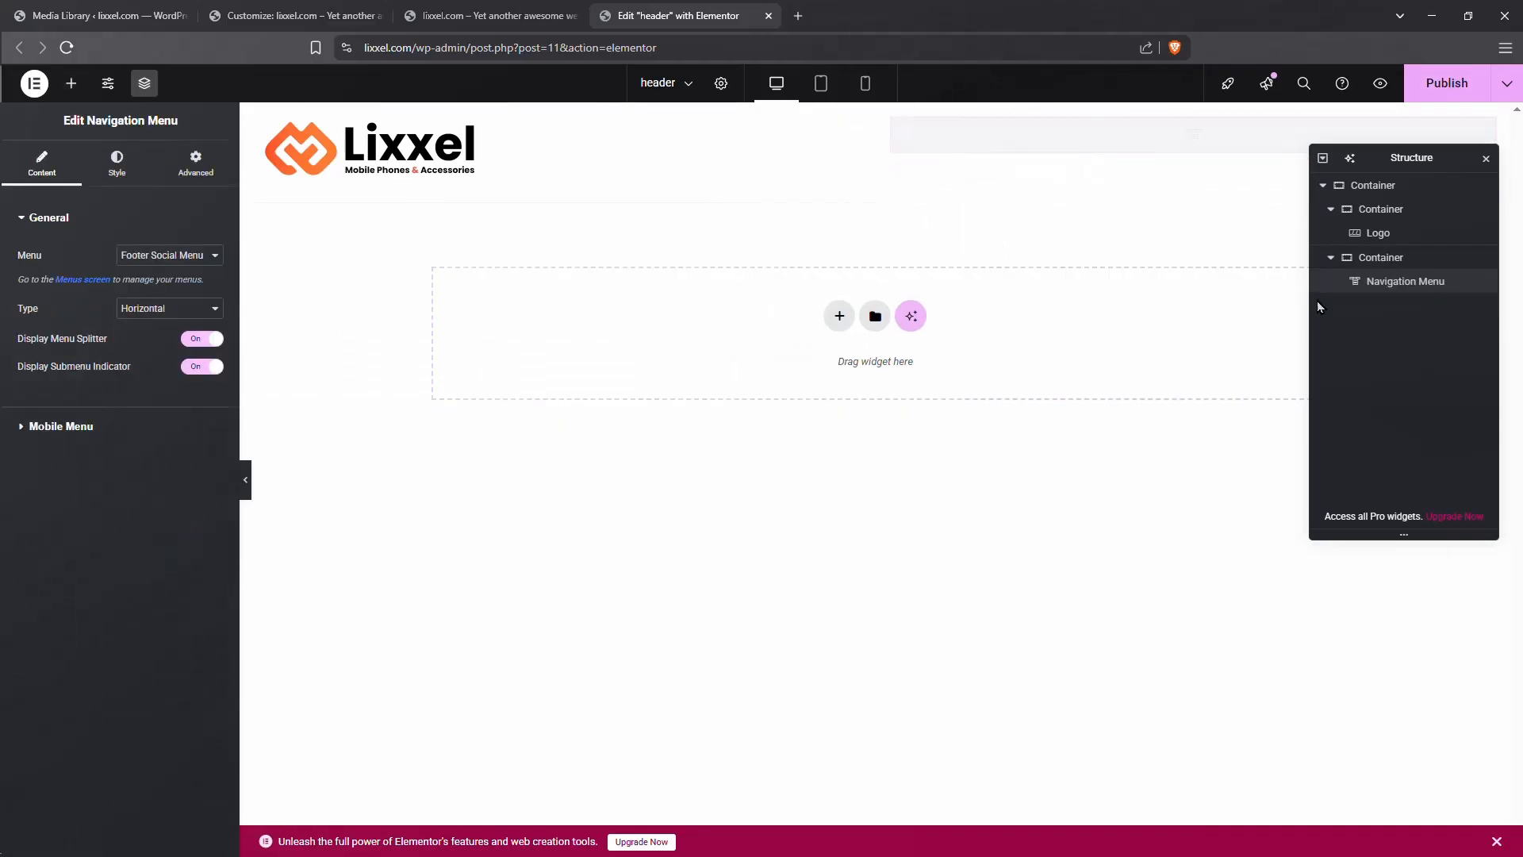
Step: Move the Structure panel clear of the header and set the new Navigation Menu widget's menu to Home Menu
drag(1452, 159, 1448, 407)
click(171, 255)
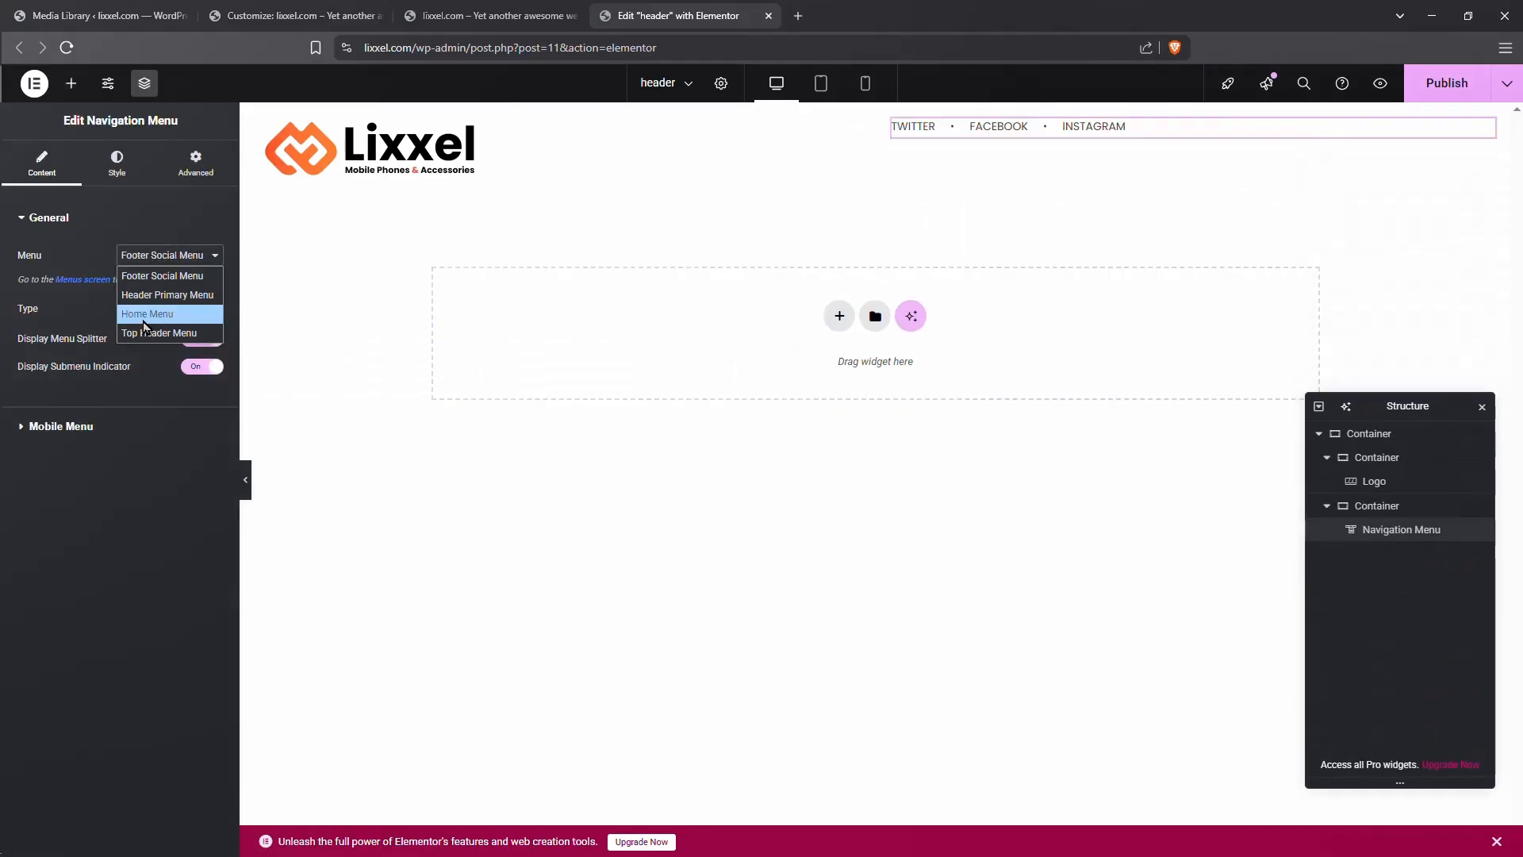
click(145, 314)
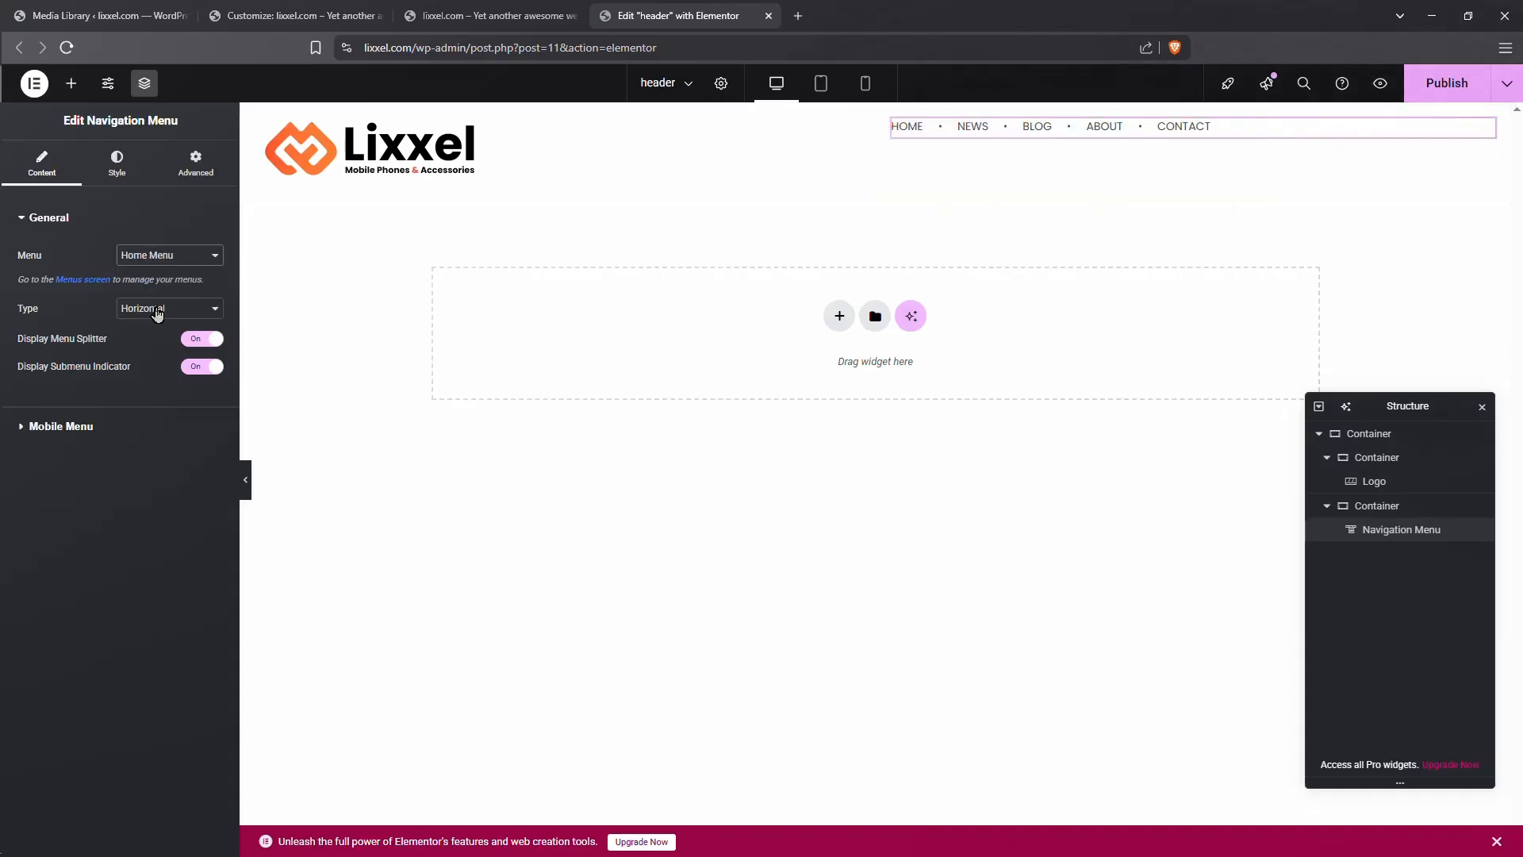
Step: Check the live homepage's header, return to the header template and set the menu items' text alignment to Center
click(448, 9)
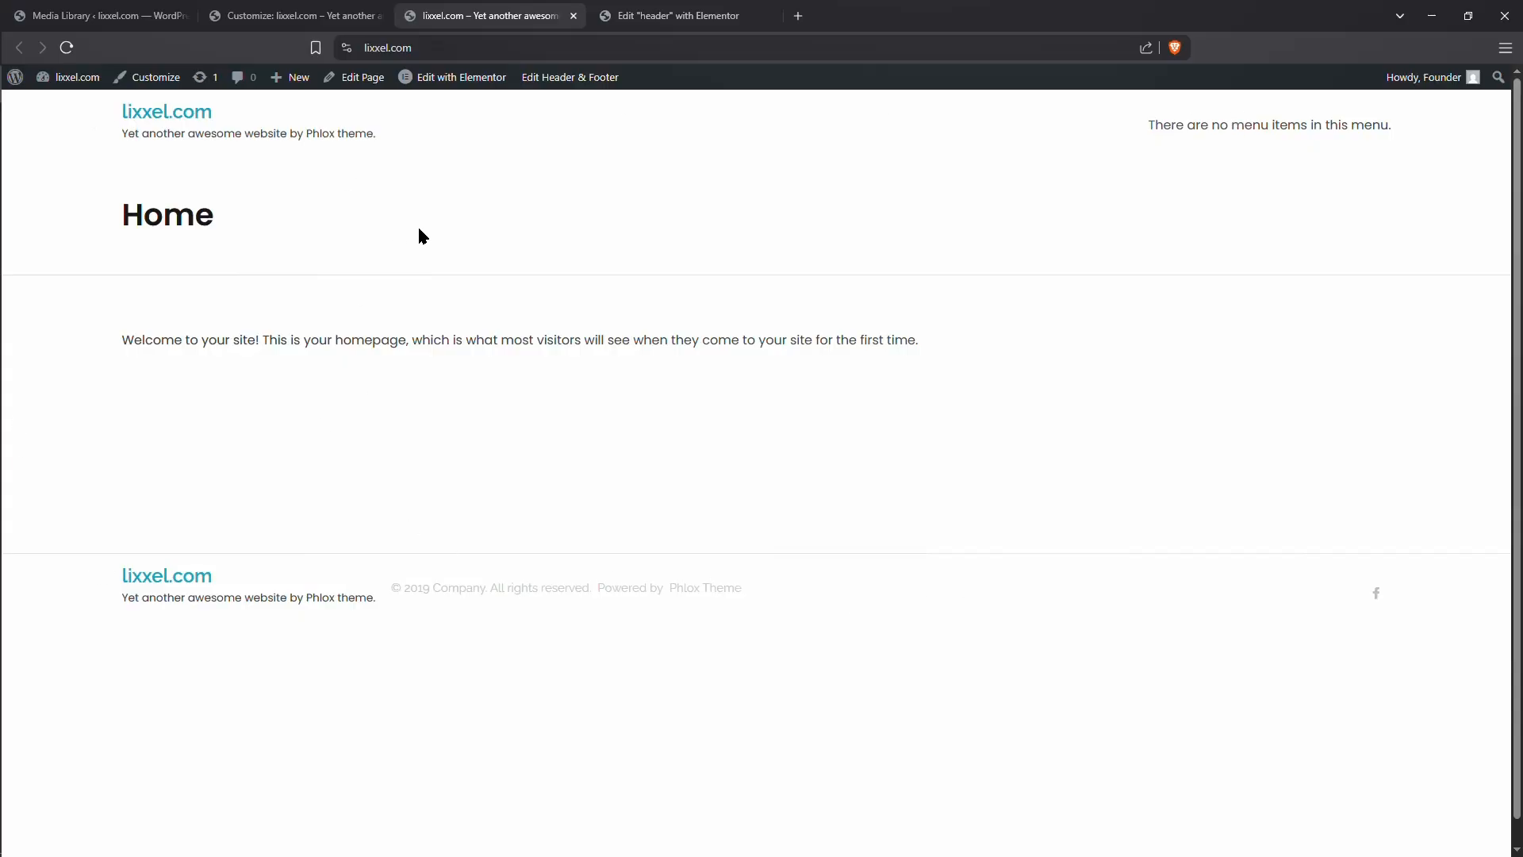
click(671, 16)
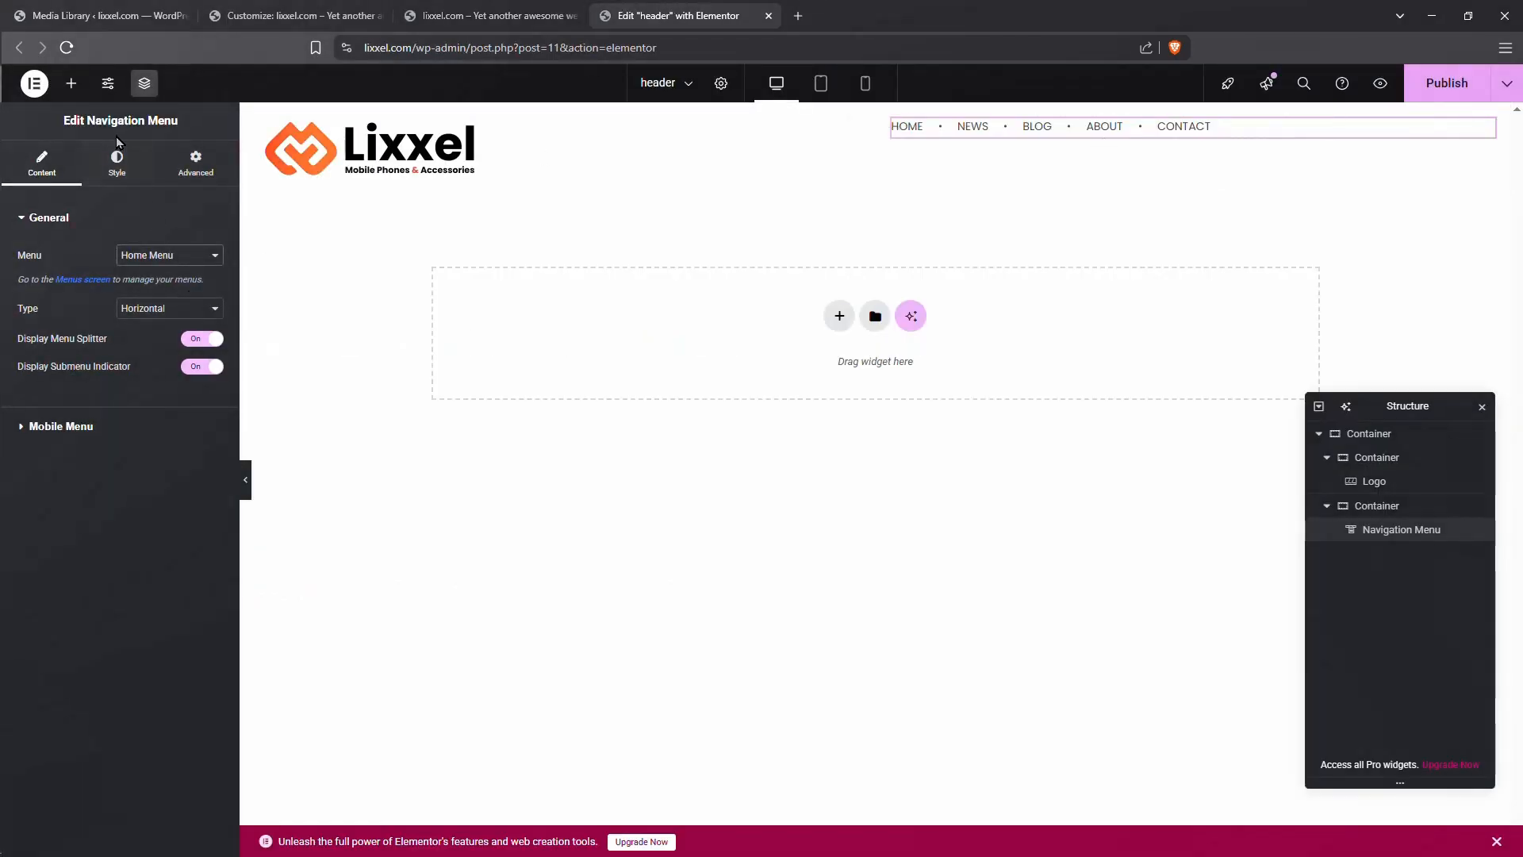
click(116, 162)
click(192, 255)
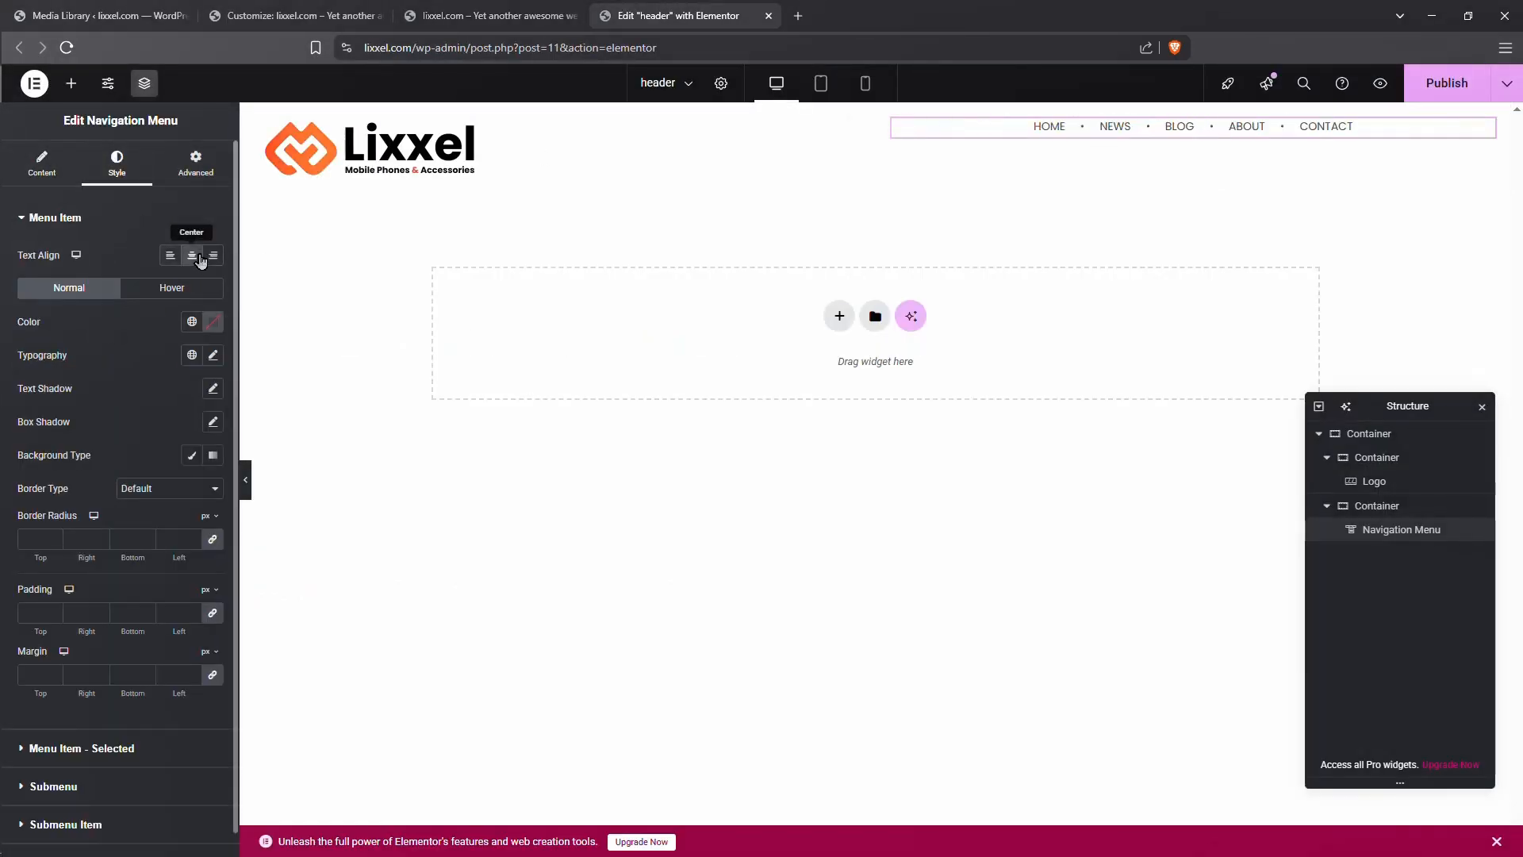
click(212, 255)
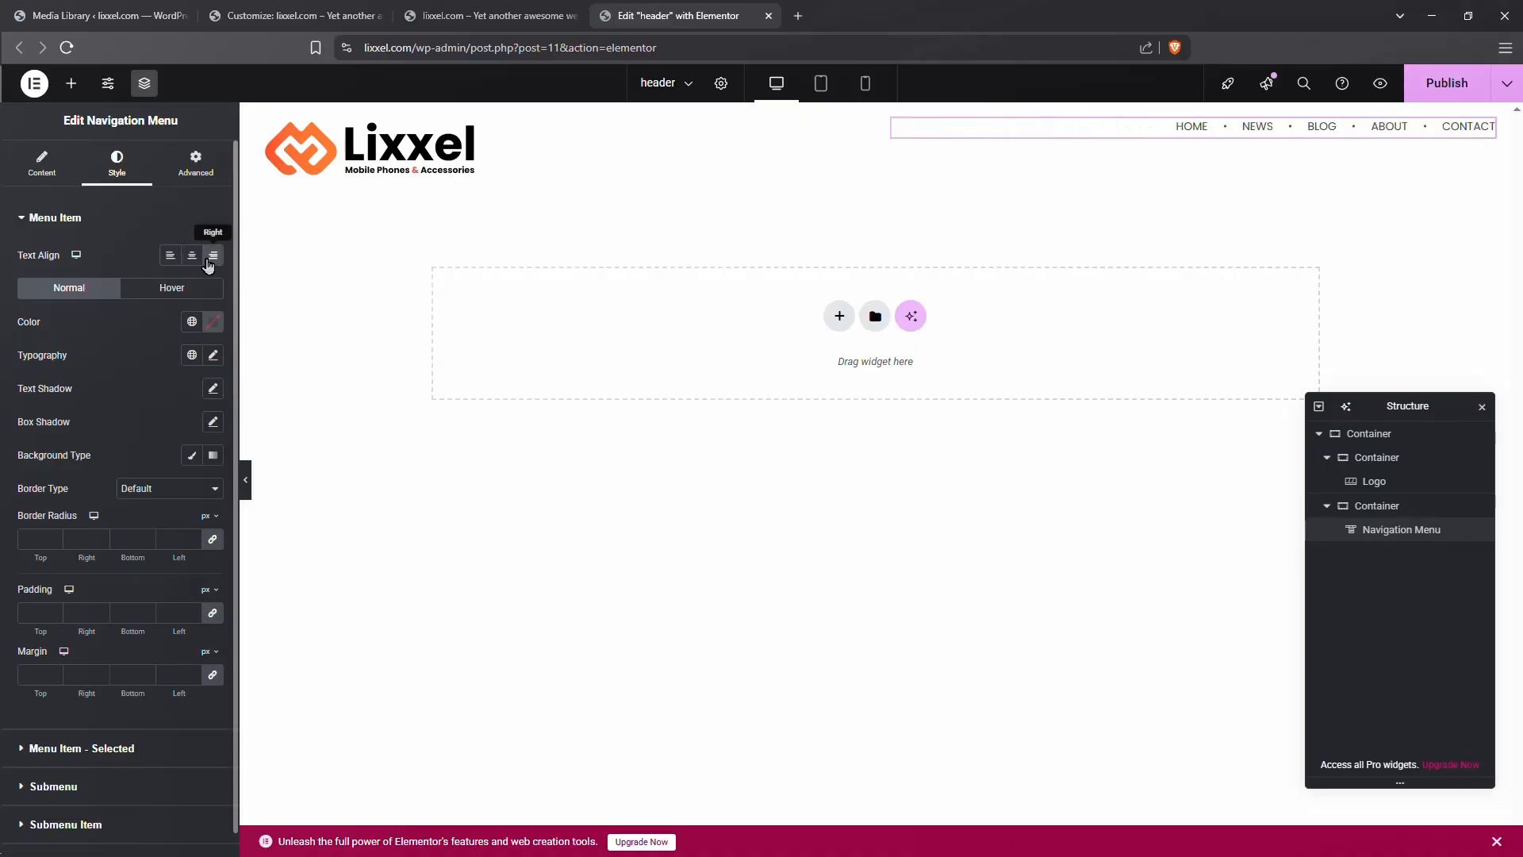
click(192, 254)
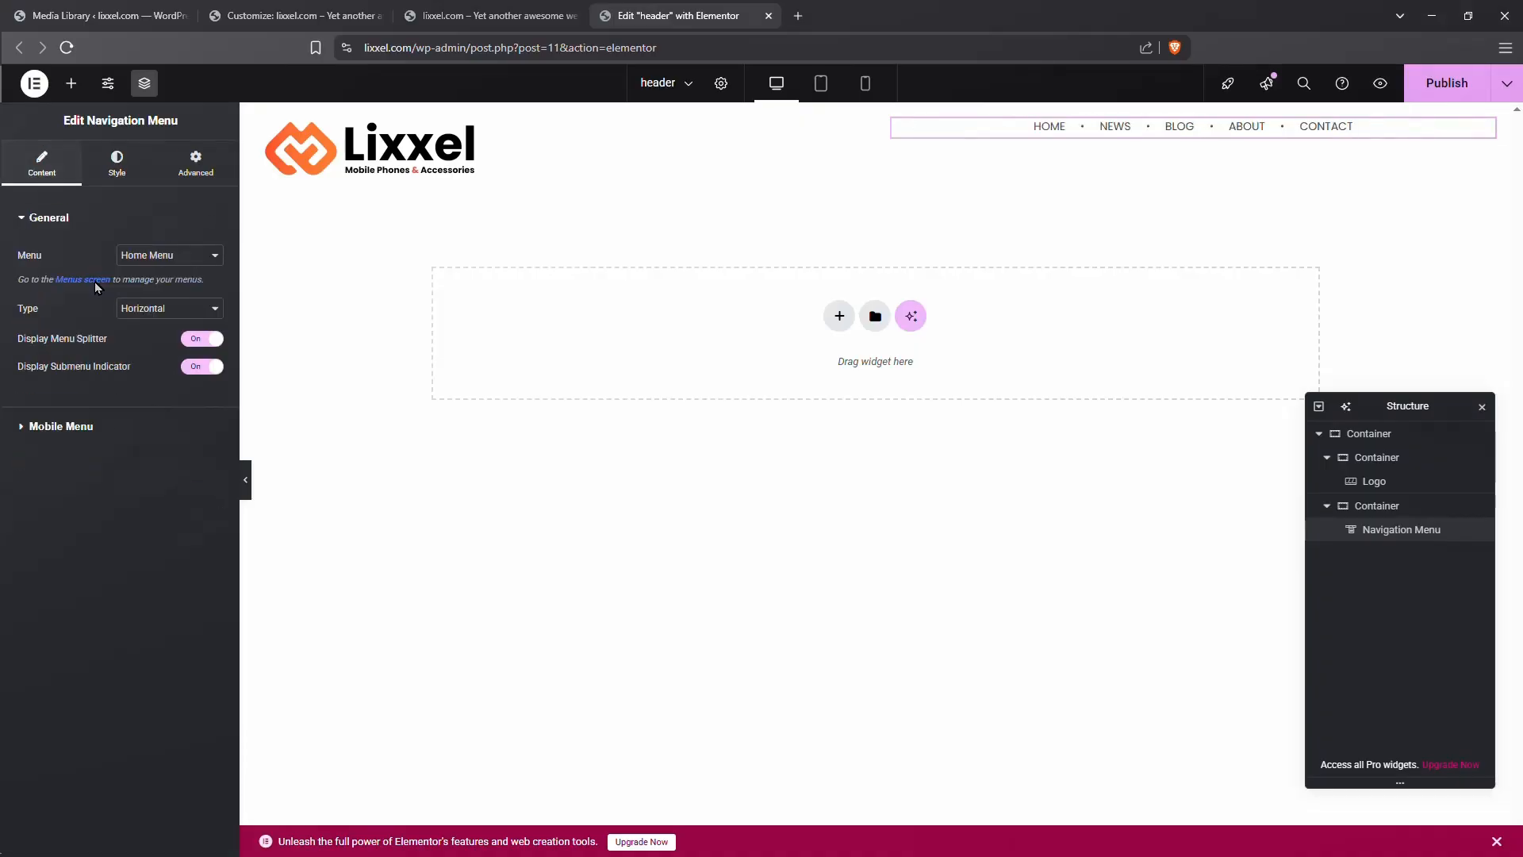
Step: Turn off the menu splitter and choose the side-panel layout as the mobile menu type
click(200, 339)
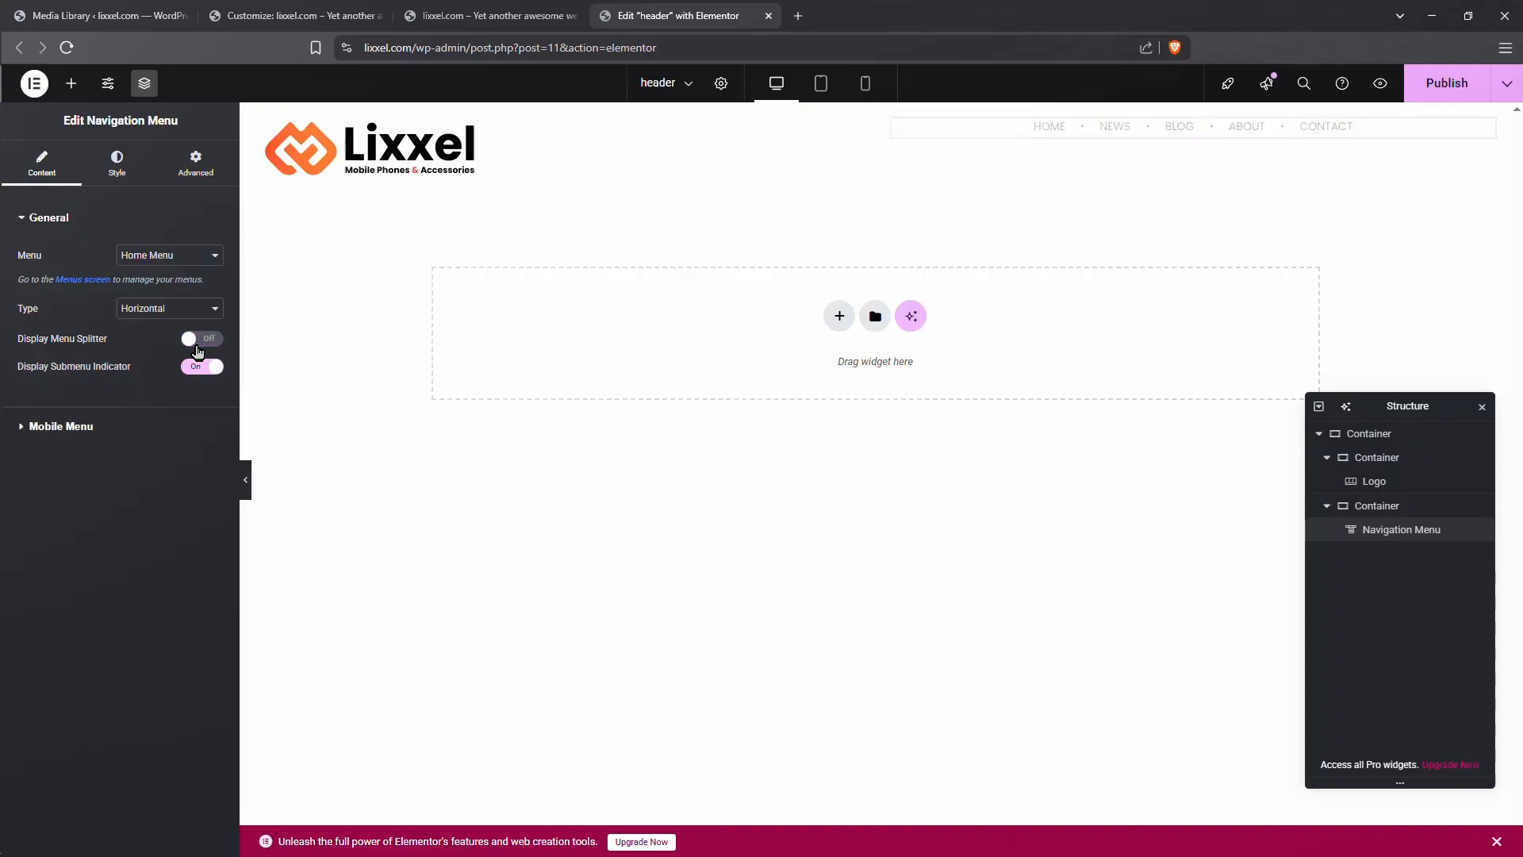
click(79, 426)
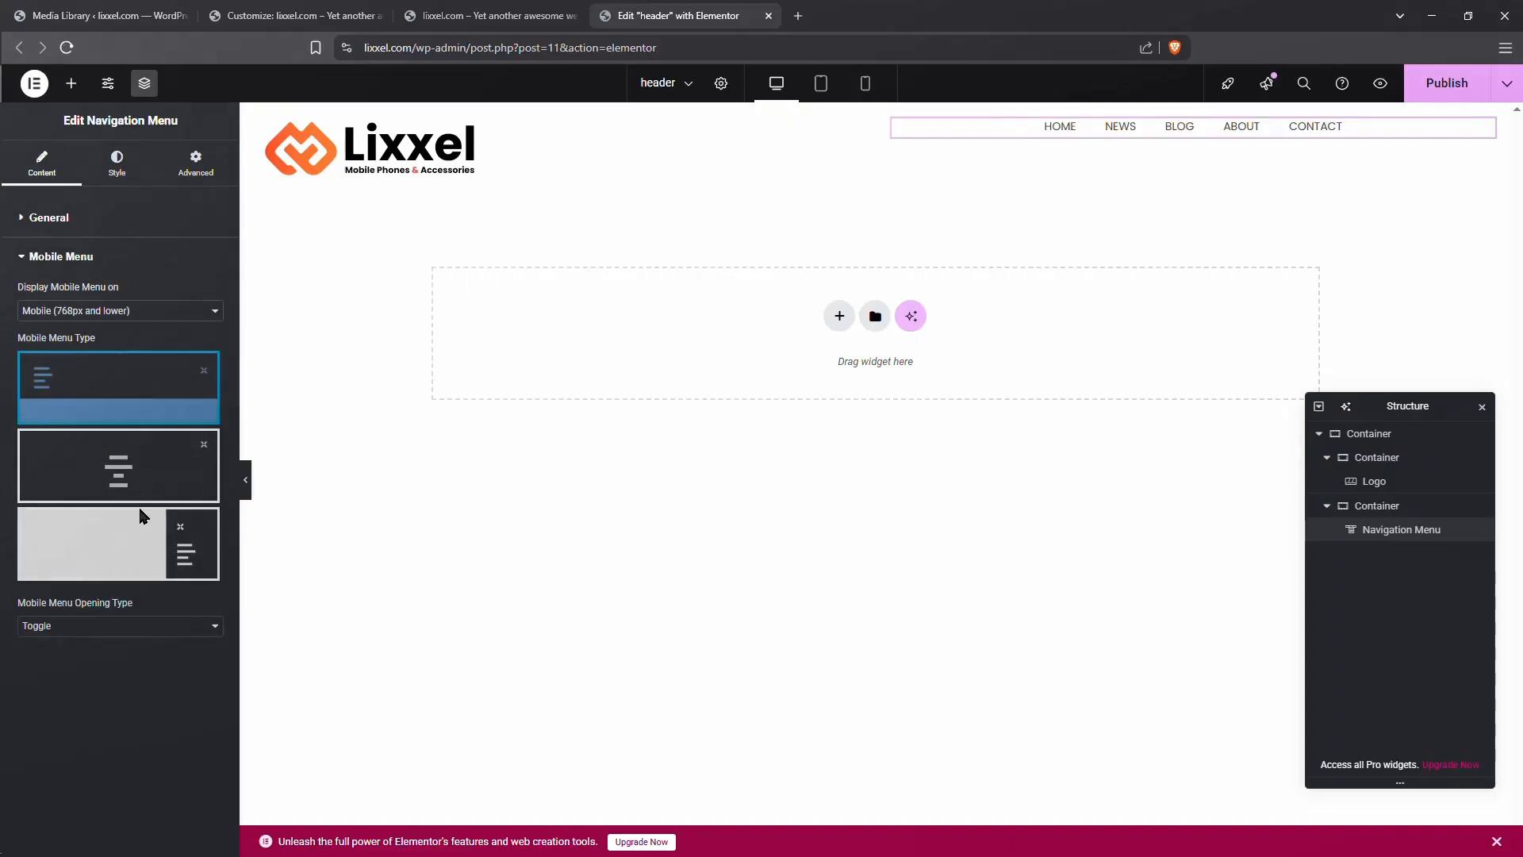
click(141, 550)
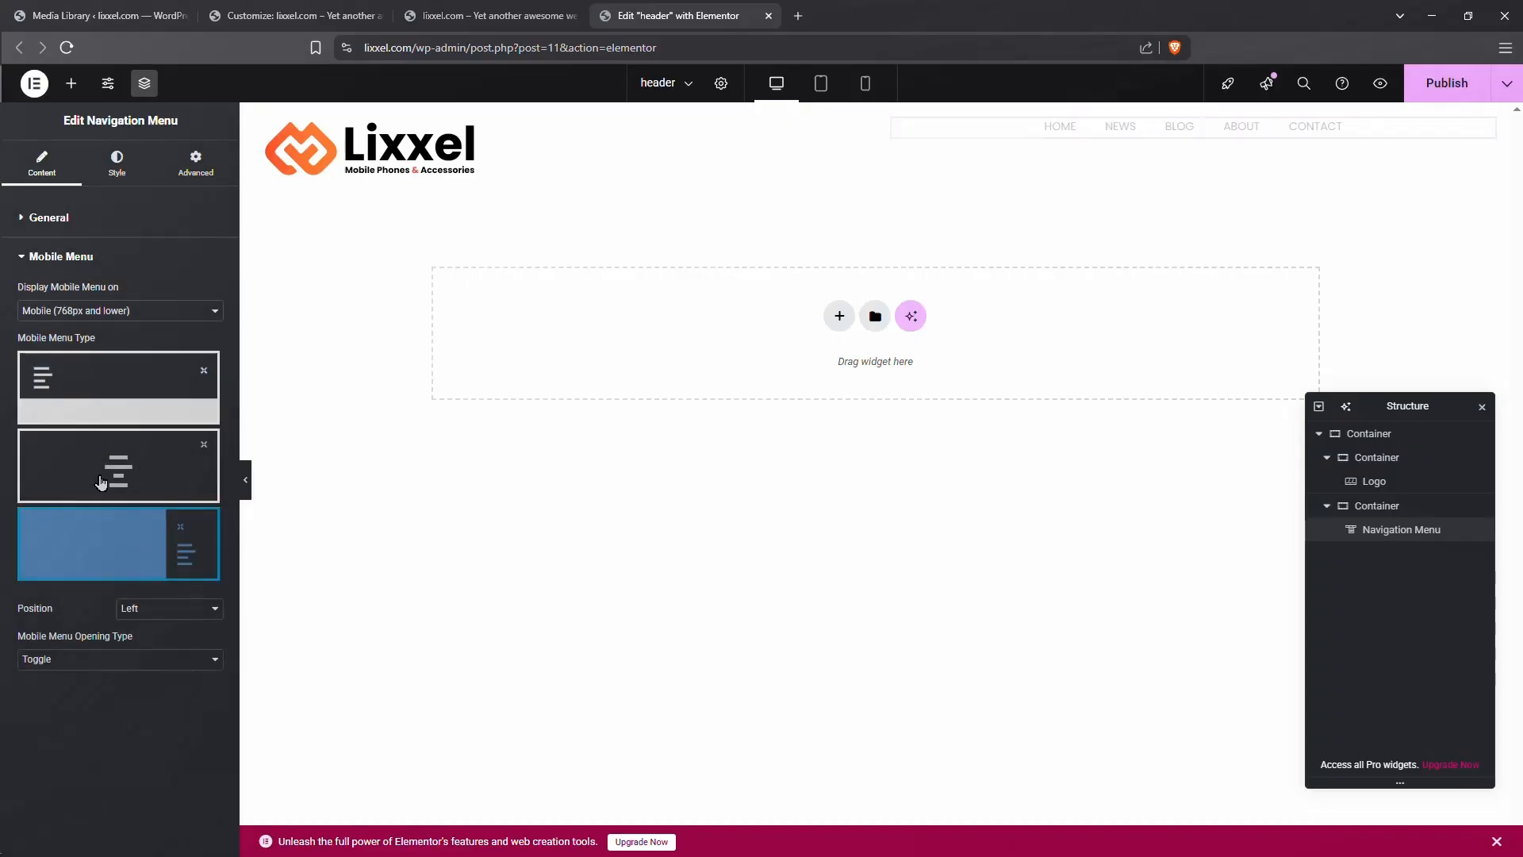
Step: Set the header menu items' typography to the Poppins family with weight 600 (Semi Bold)
click(105, 173)
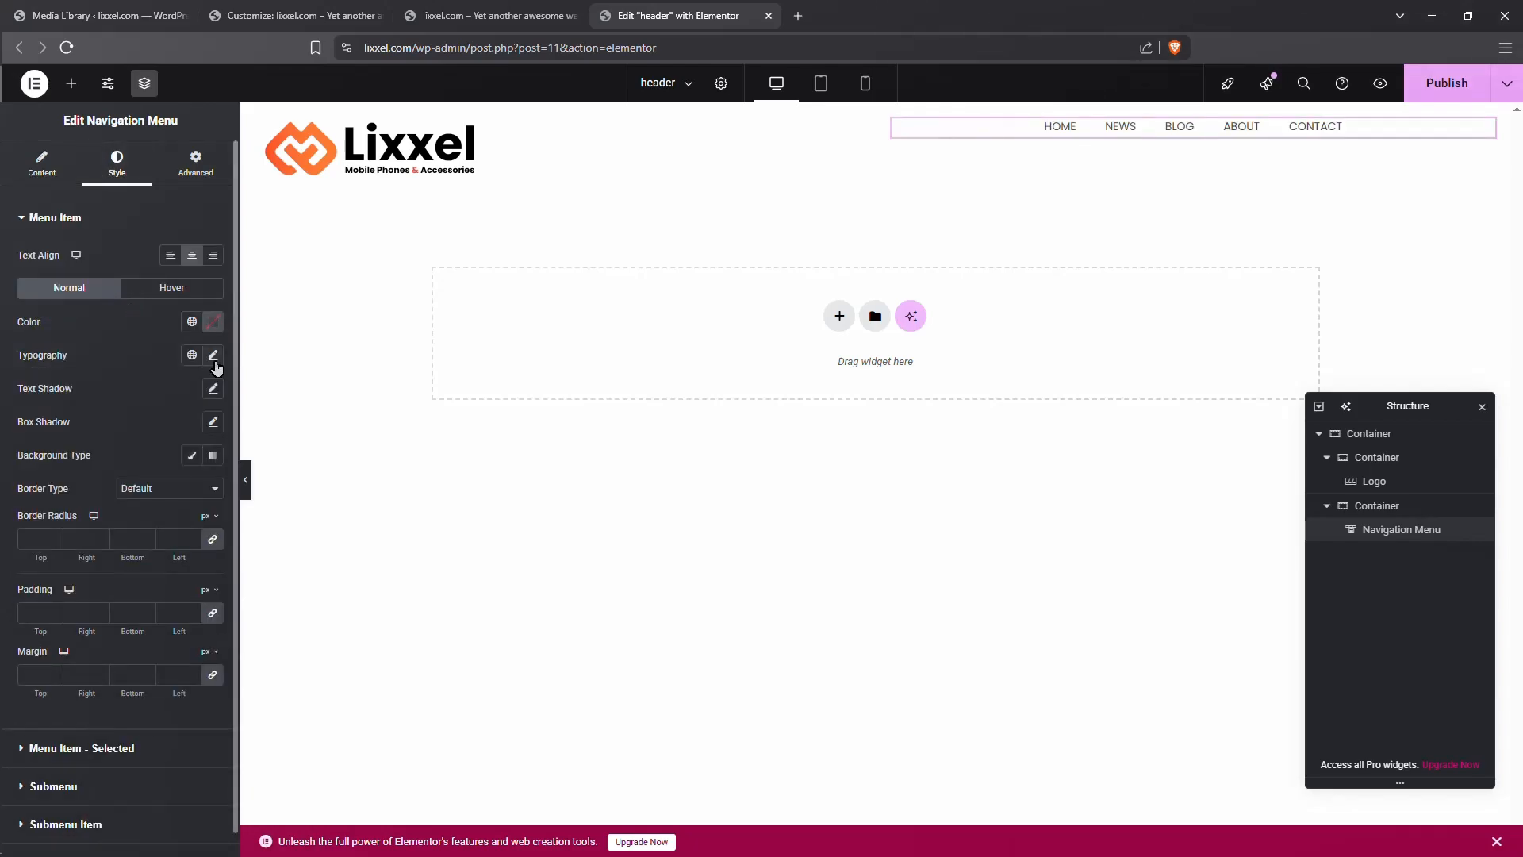
click(191, 356)
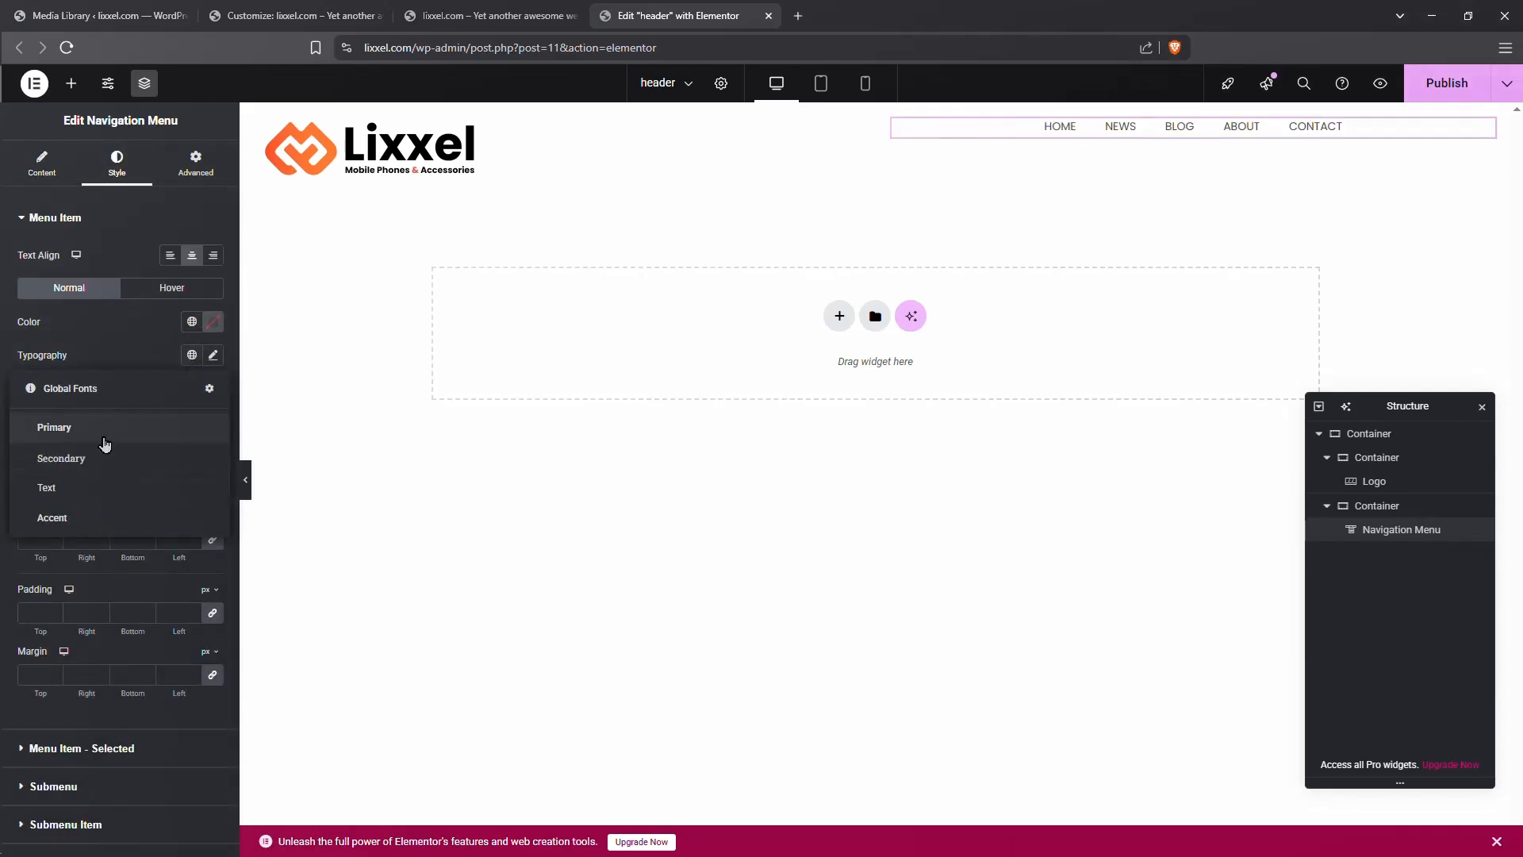
click(212, 356)
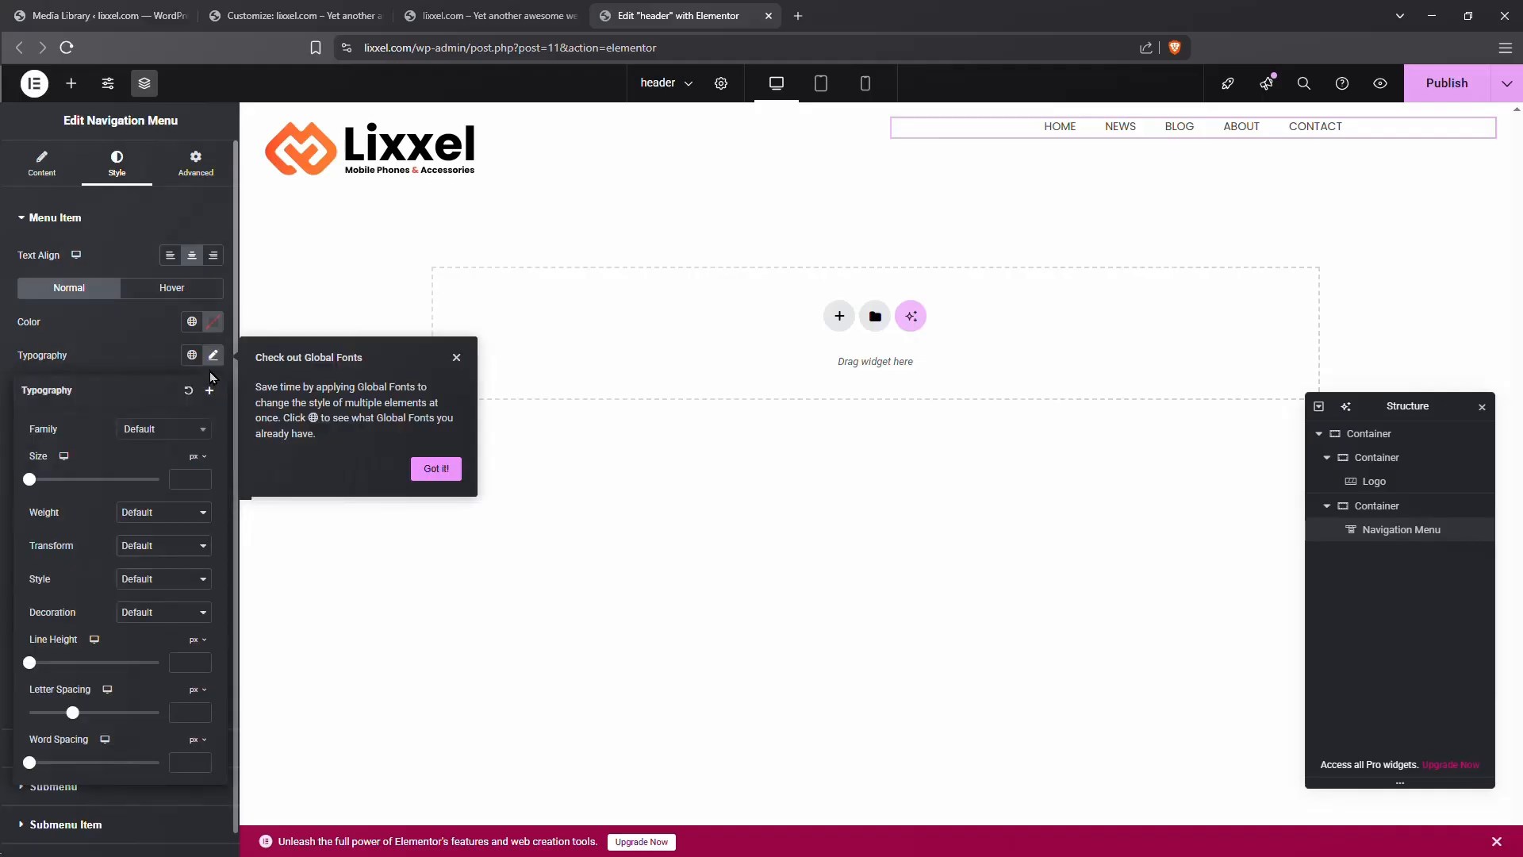
click(144, 430)
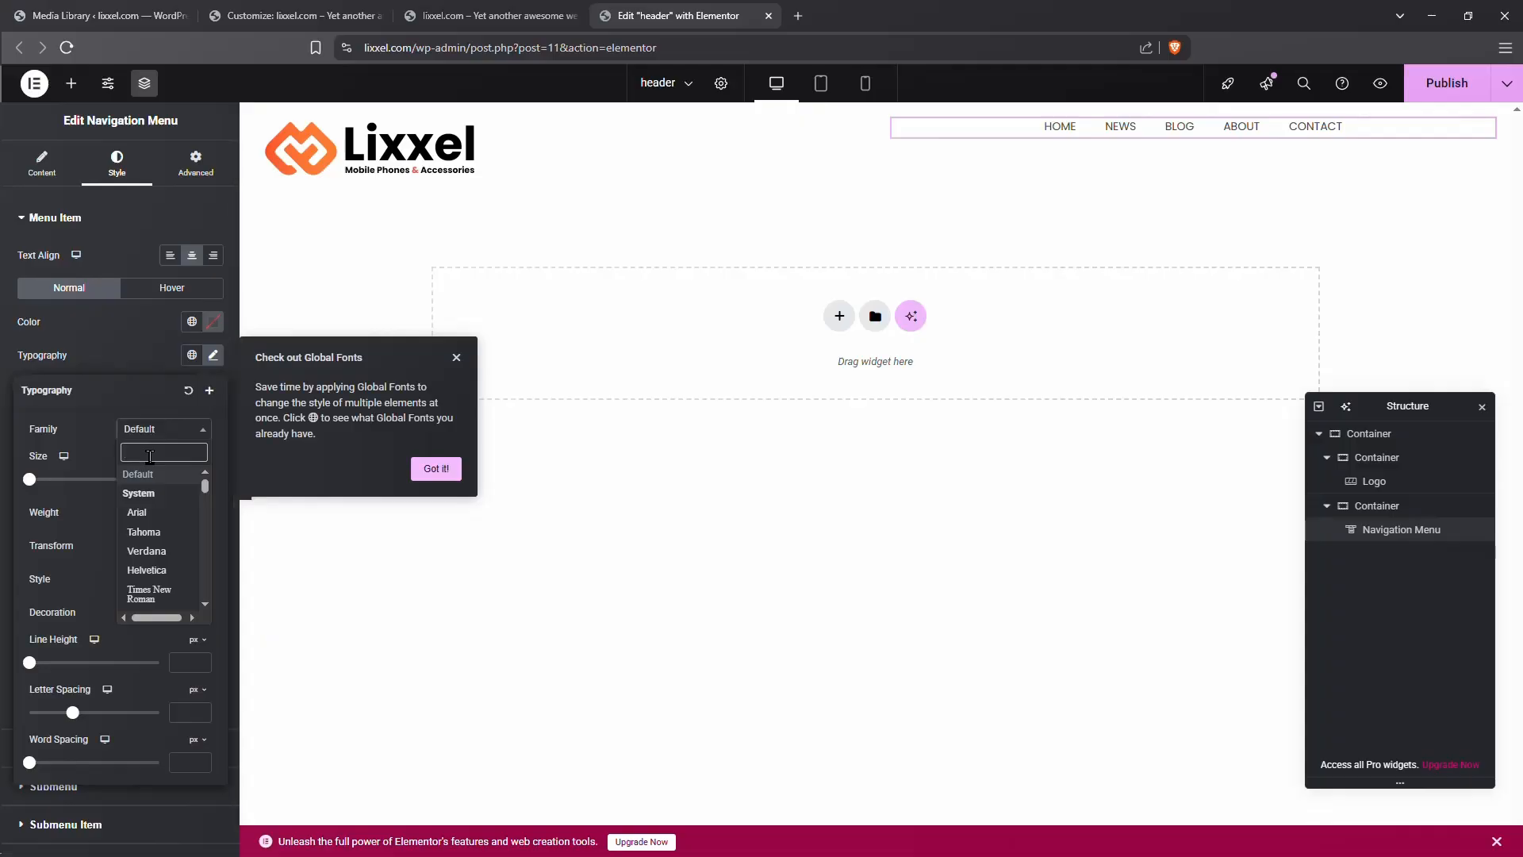
text(popp)
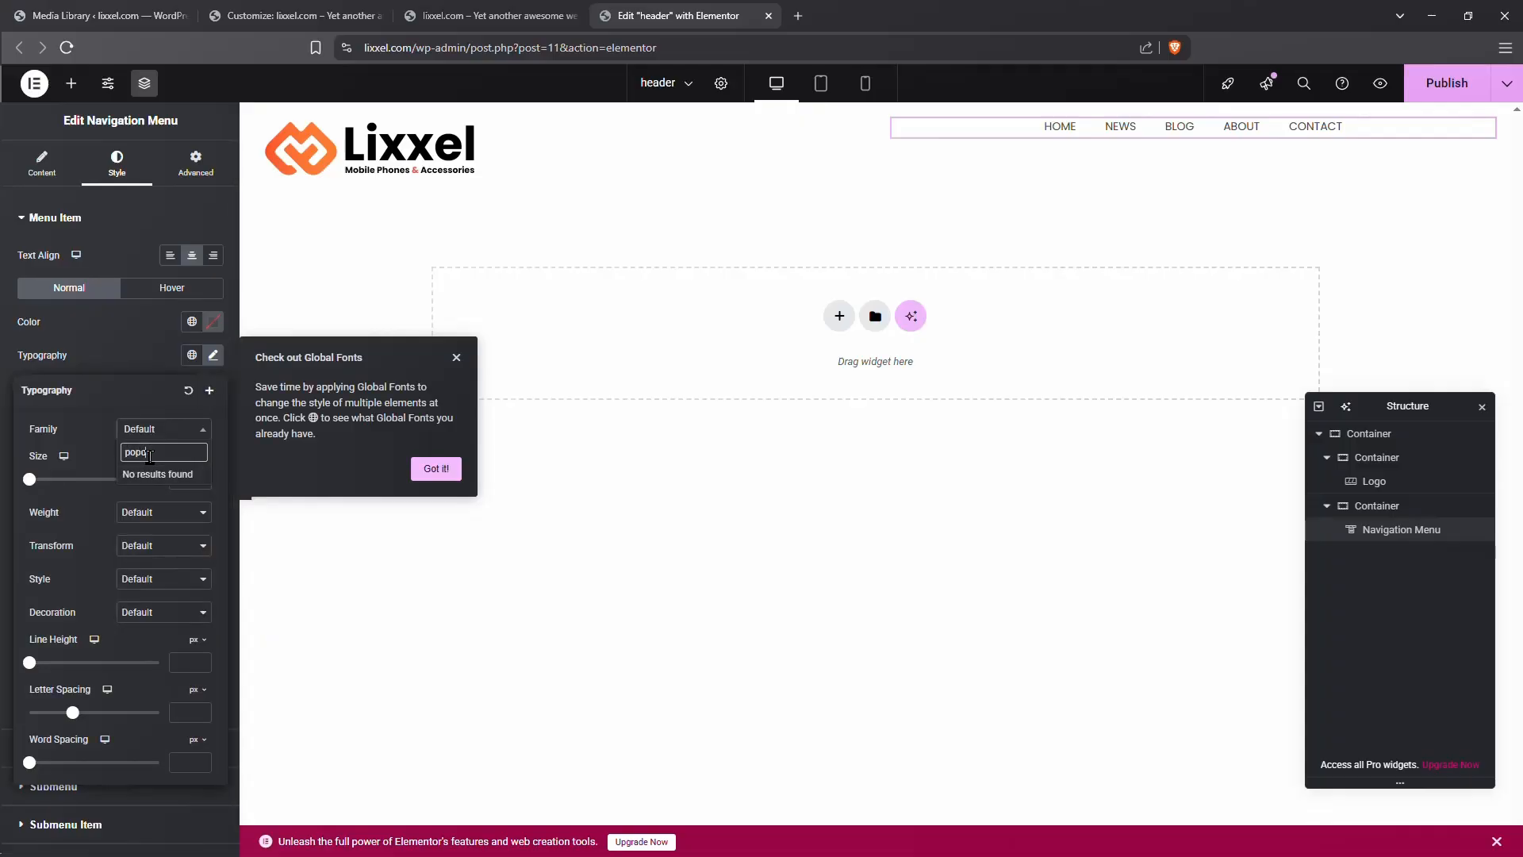
click(146, 475)
click(131, 516)
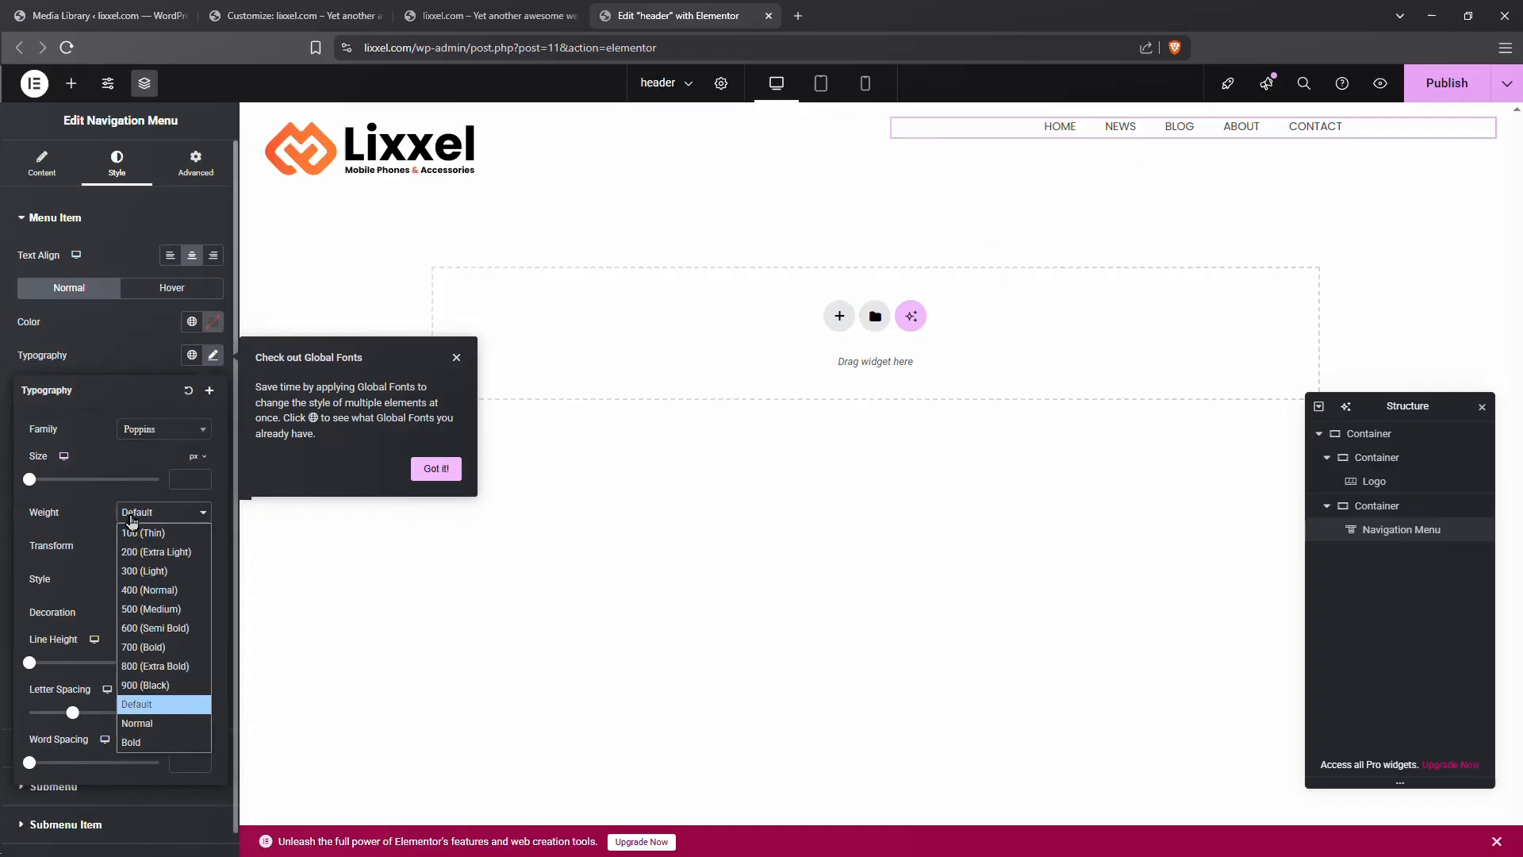
click(151, 629)
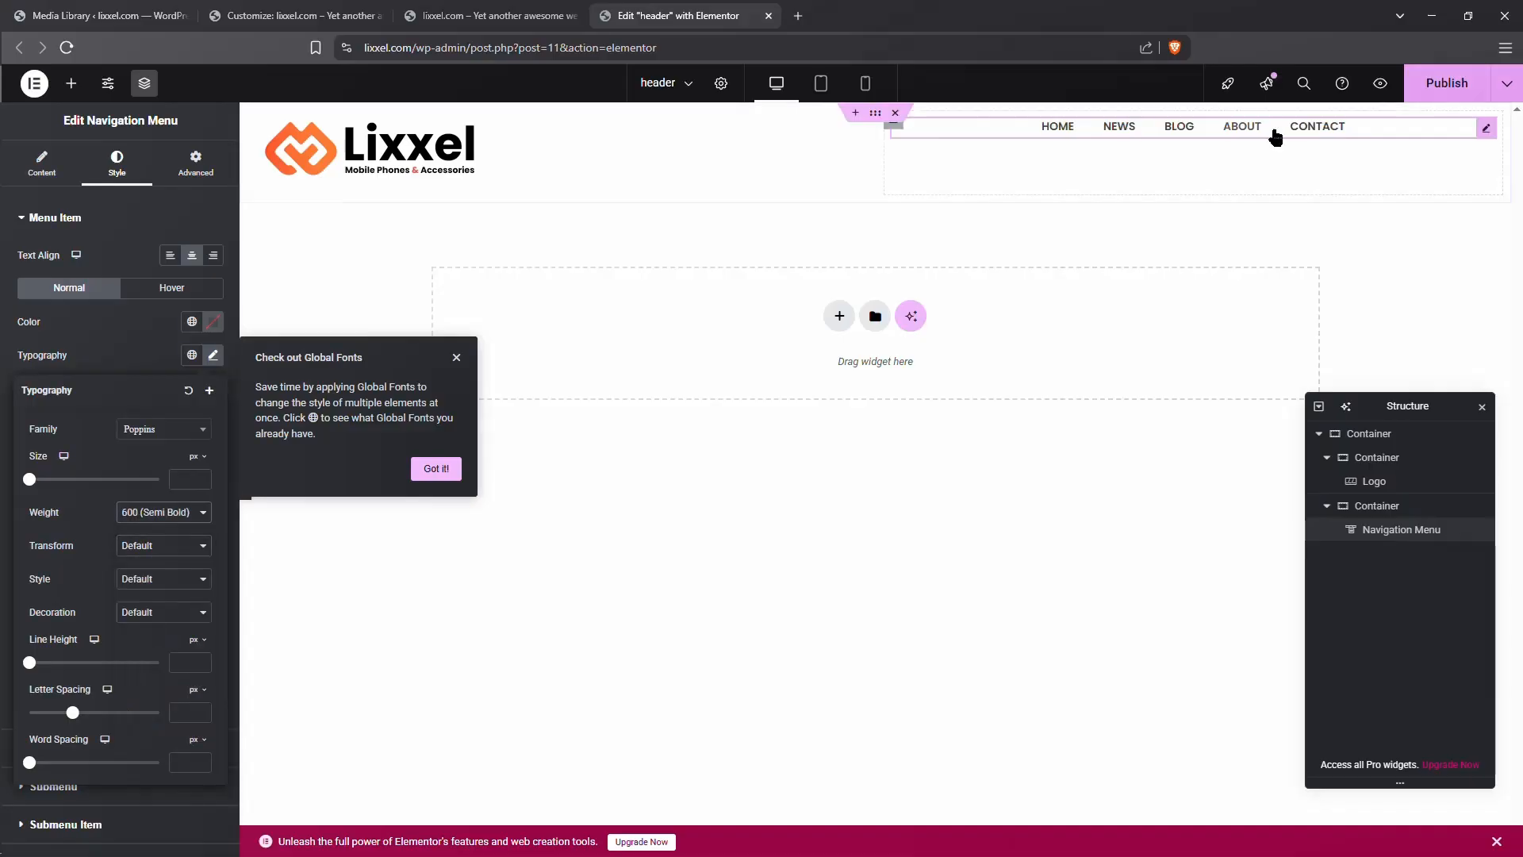
click(88, 330)
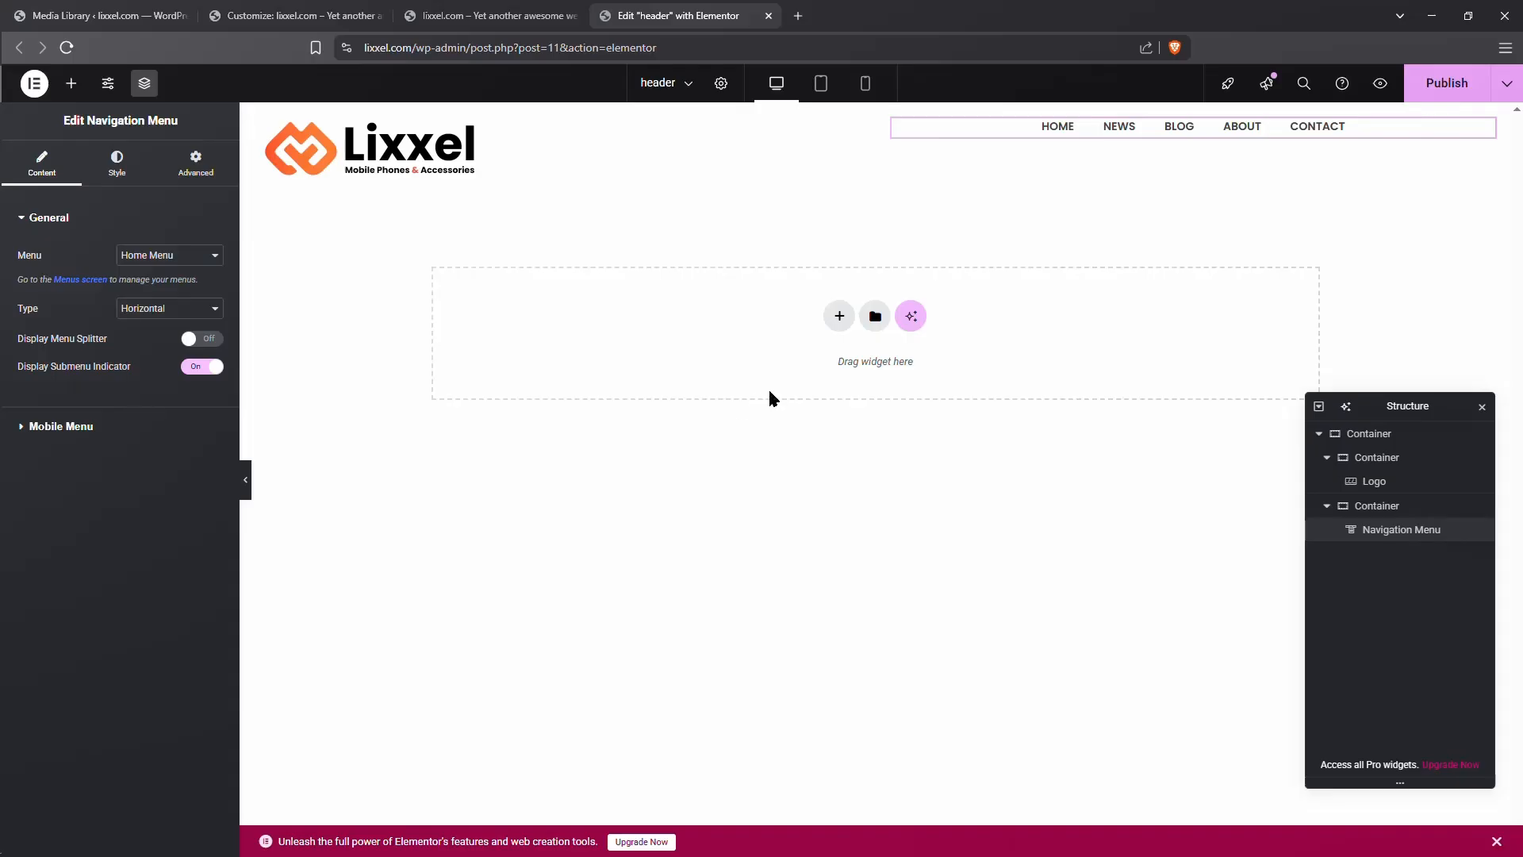
Step: Publish the header template and reload the live homepage to check the header
click(1449, 83)
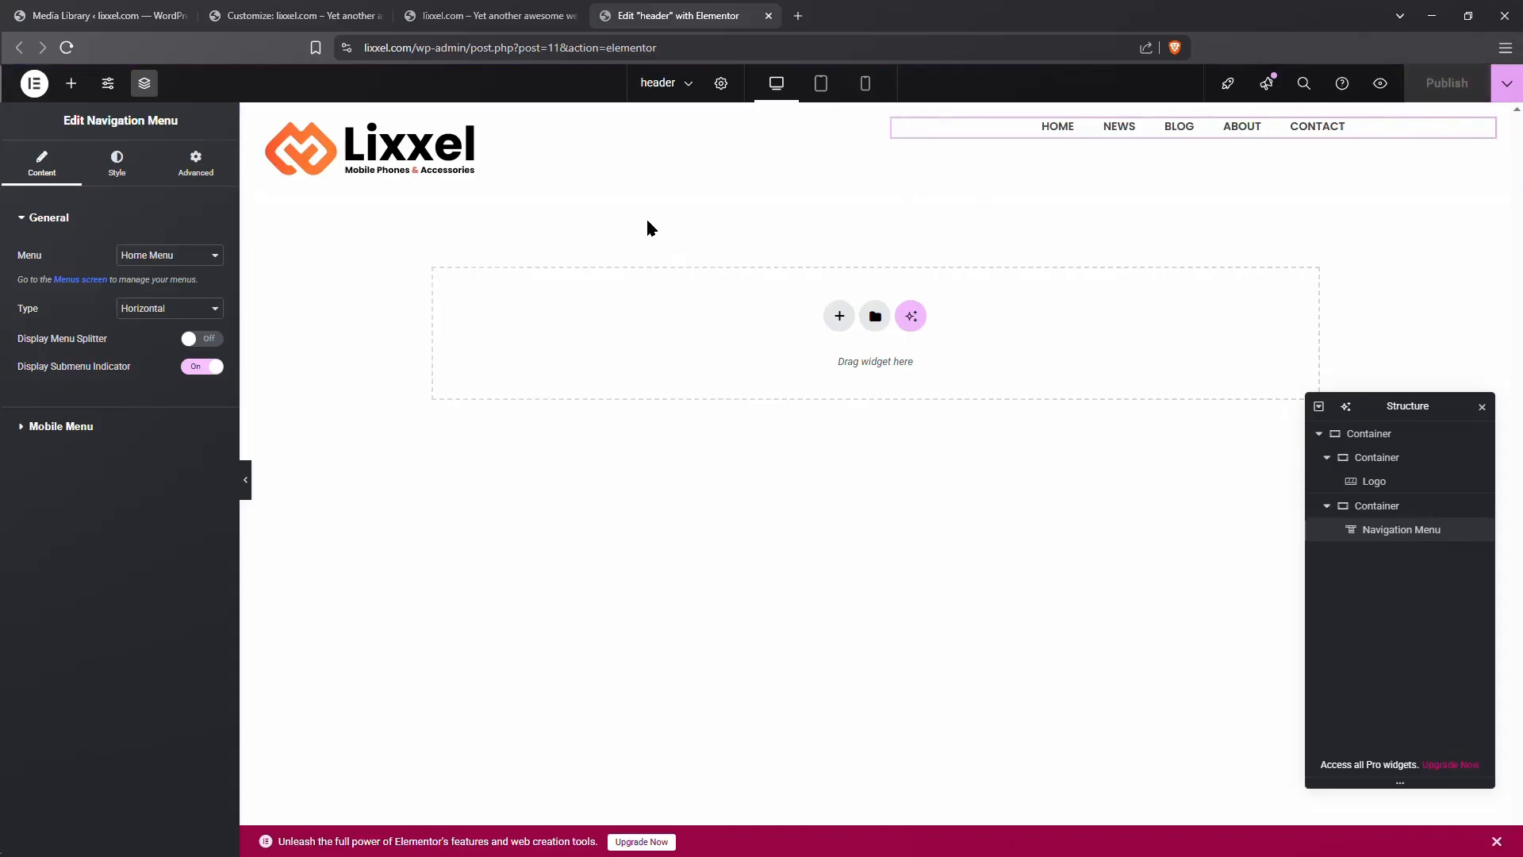
click(488, 16)
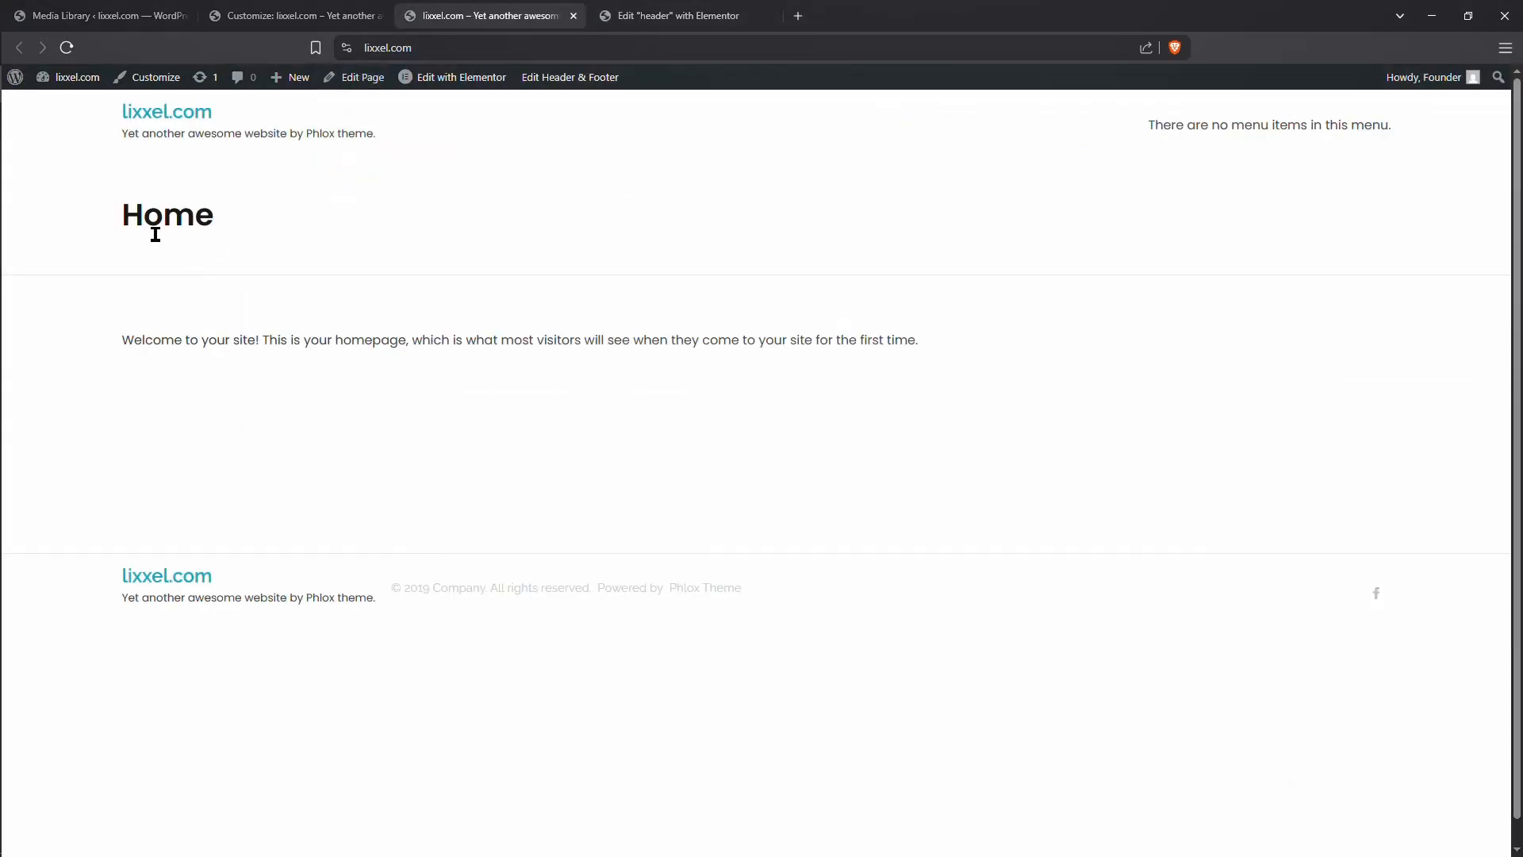
click(70, 51)
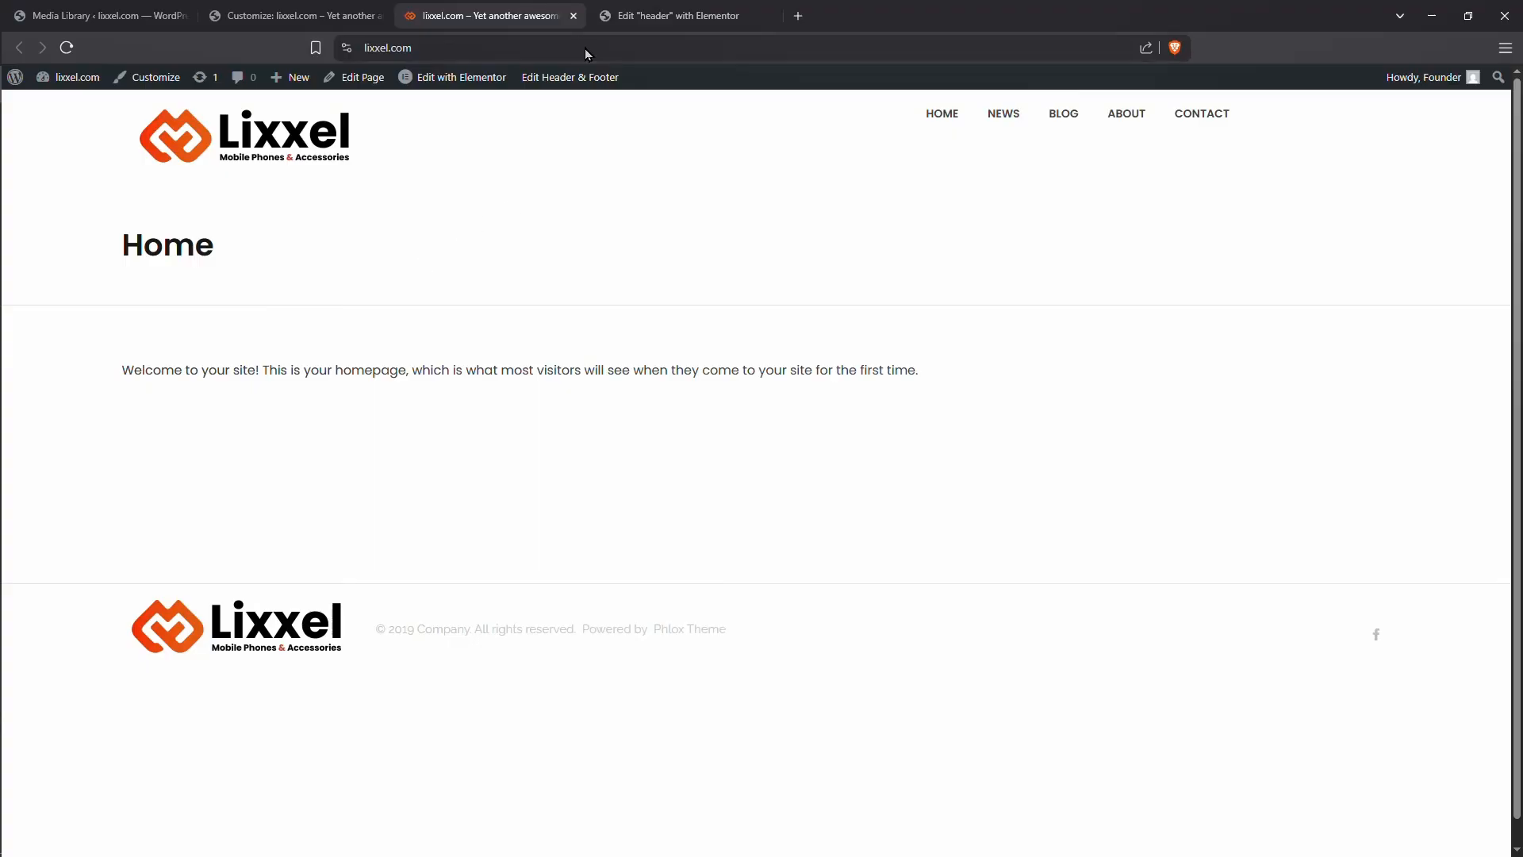
Step: Close the header editor and open the site's footer template from the live homepage for editing in Elementor
click(663, 9)
click(768, 16)
mouse_move(578, 80)
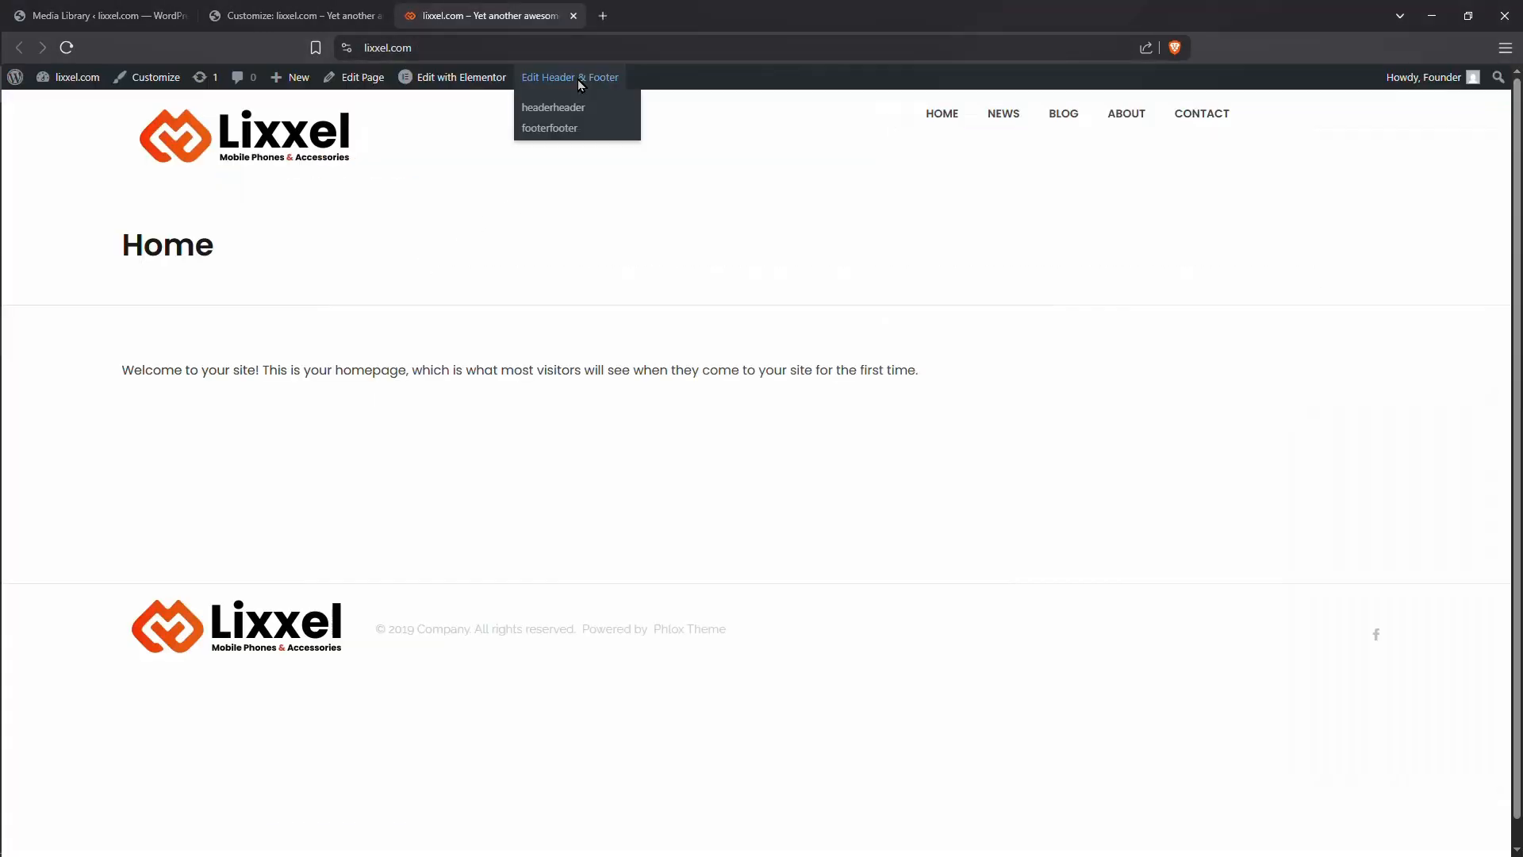
click(559, 136)
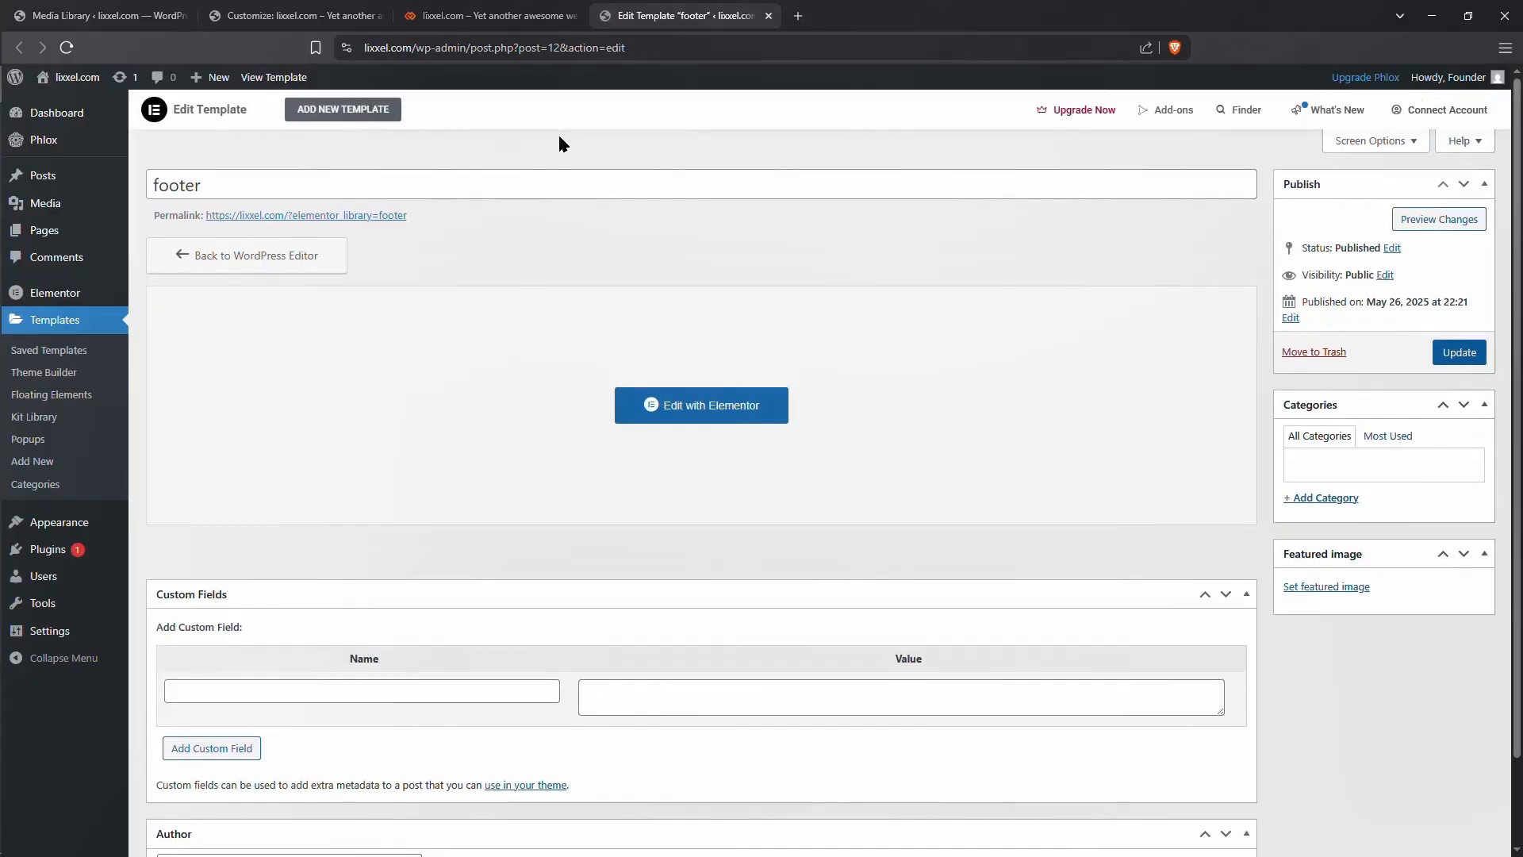
click(683, 414)
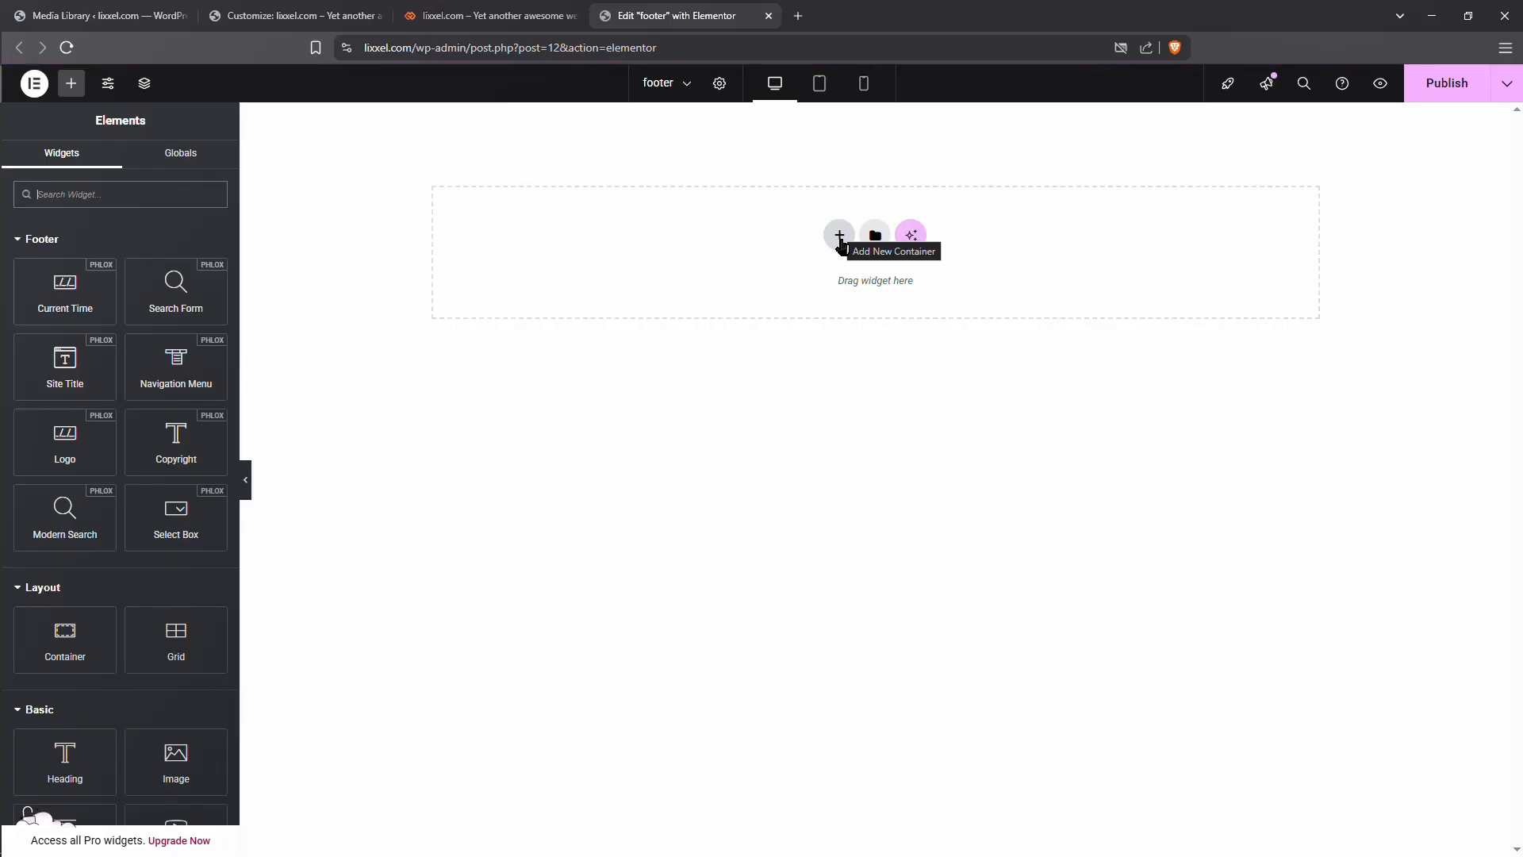
Step: Add a flexbox container with the single horizontal row structure to the footer
click(839, 237)
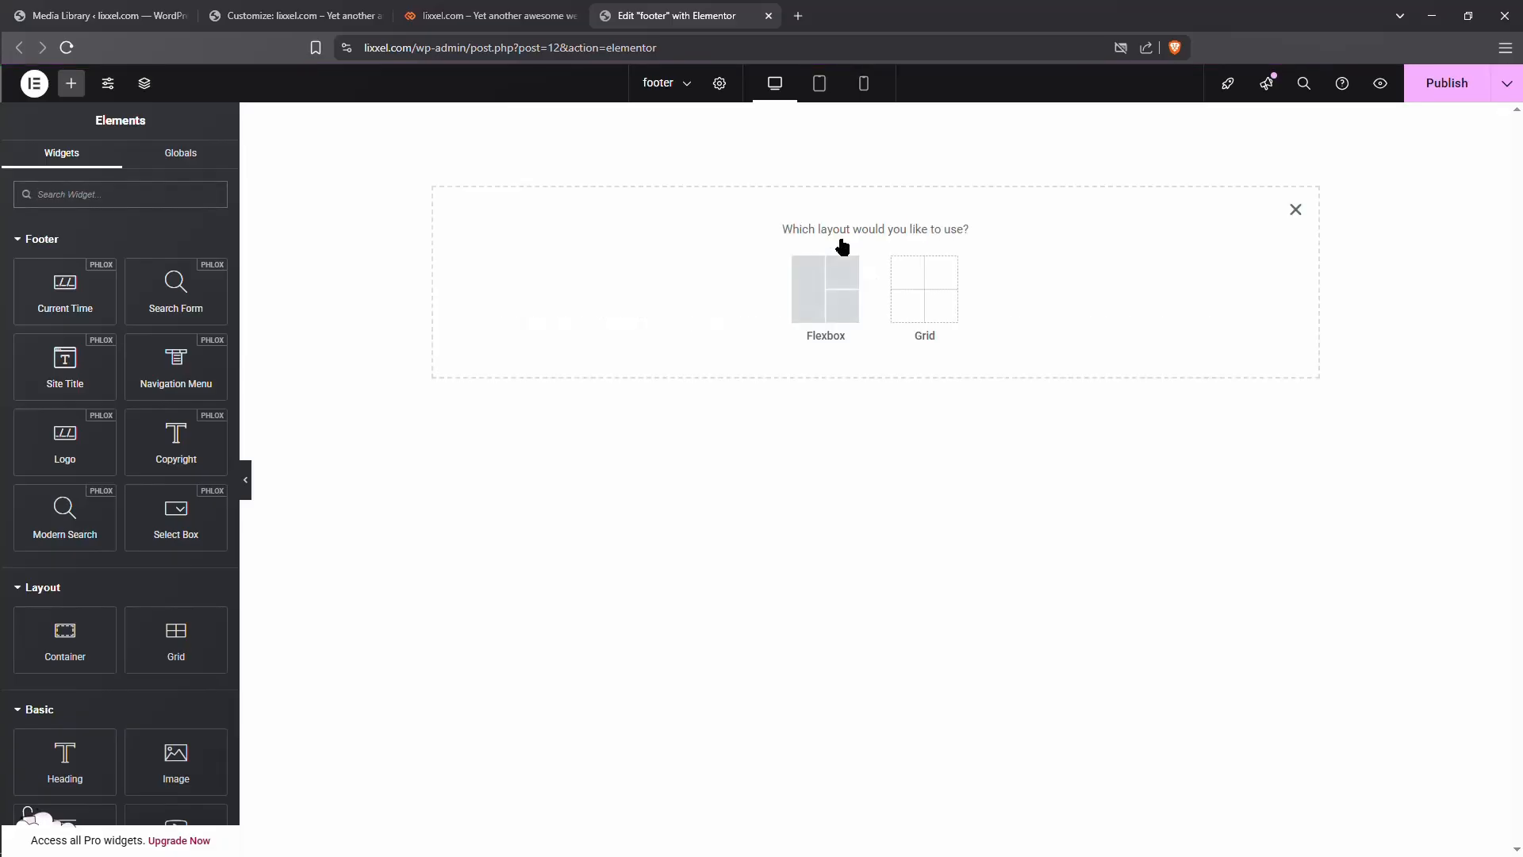
click(825, 288)
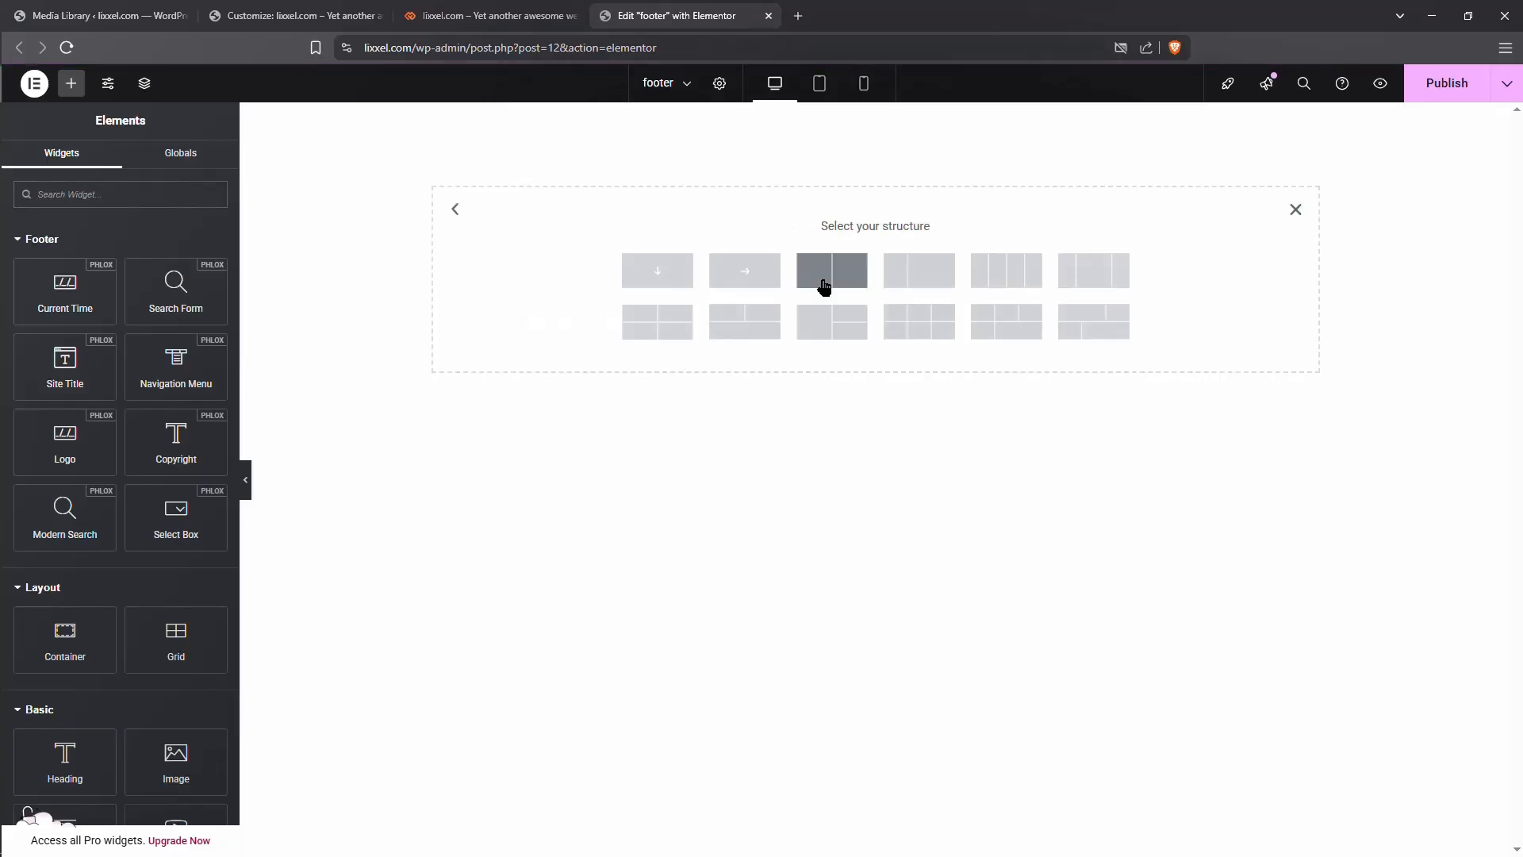
click(737, 284)
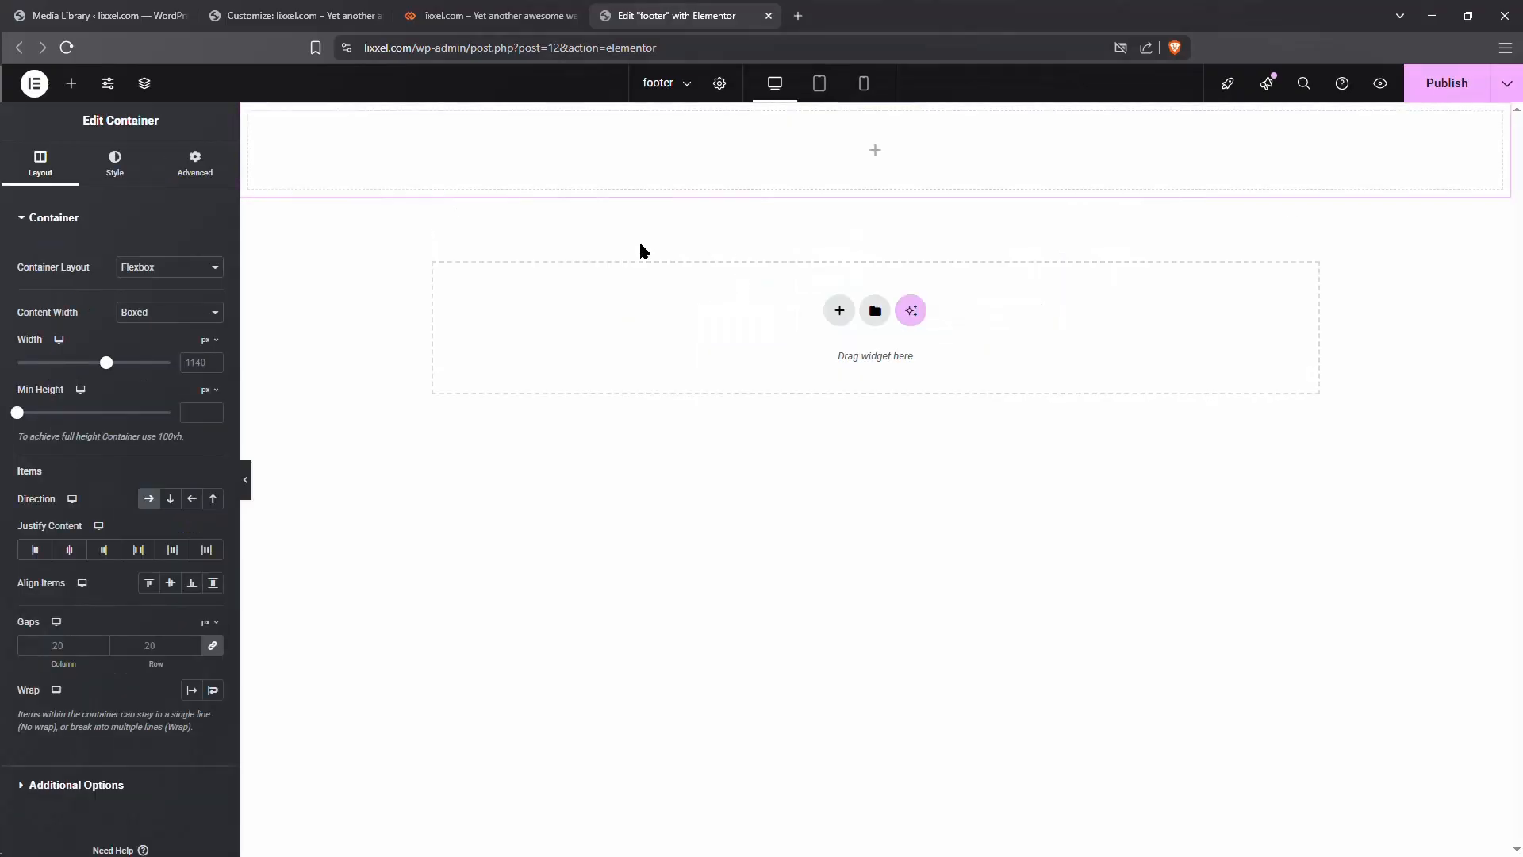
Step: Nest a container inside the footer row and duplicate it to make three side-by-side inner containers
click(72, 83)
drag(65, 635, 598, 167)
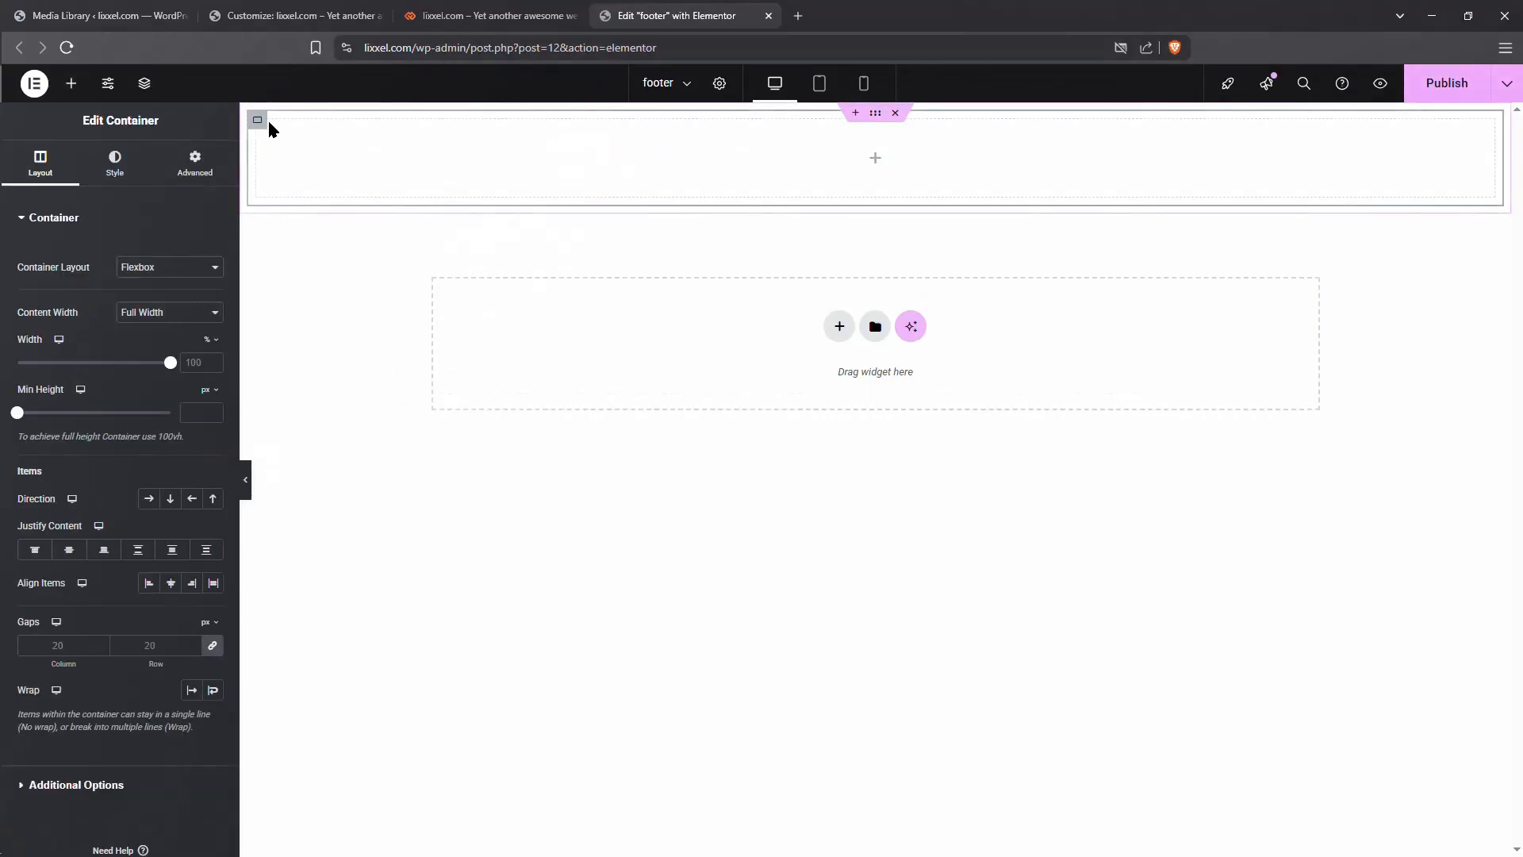
key(ctrl+d)
right_click(260, 129)
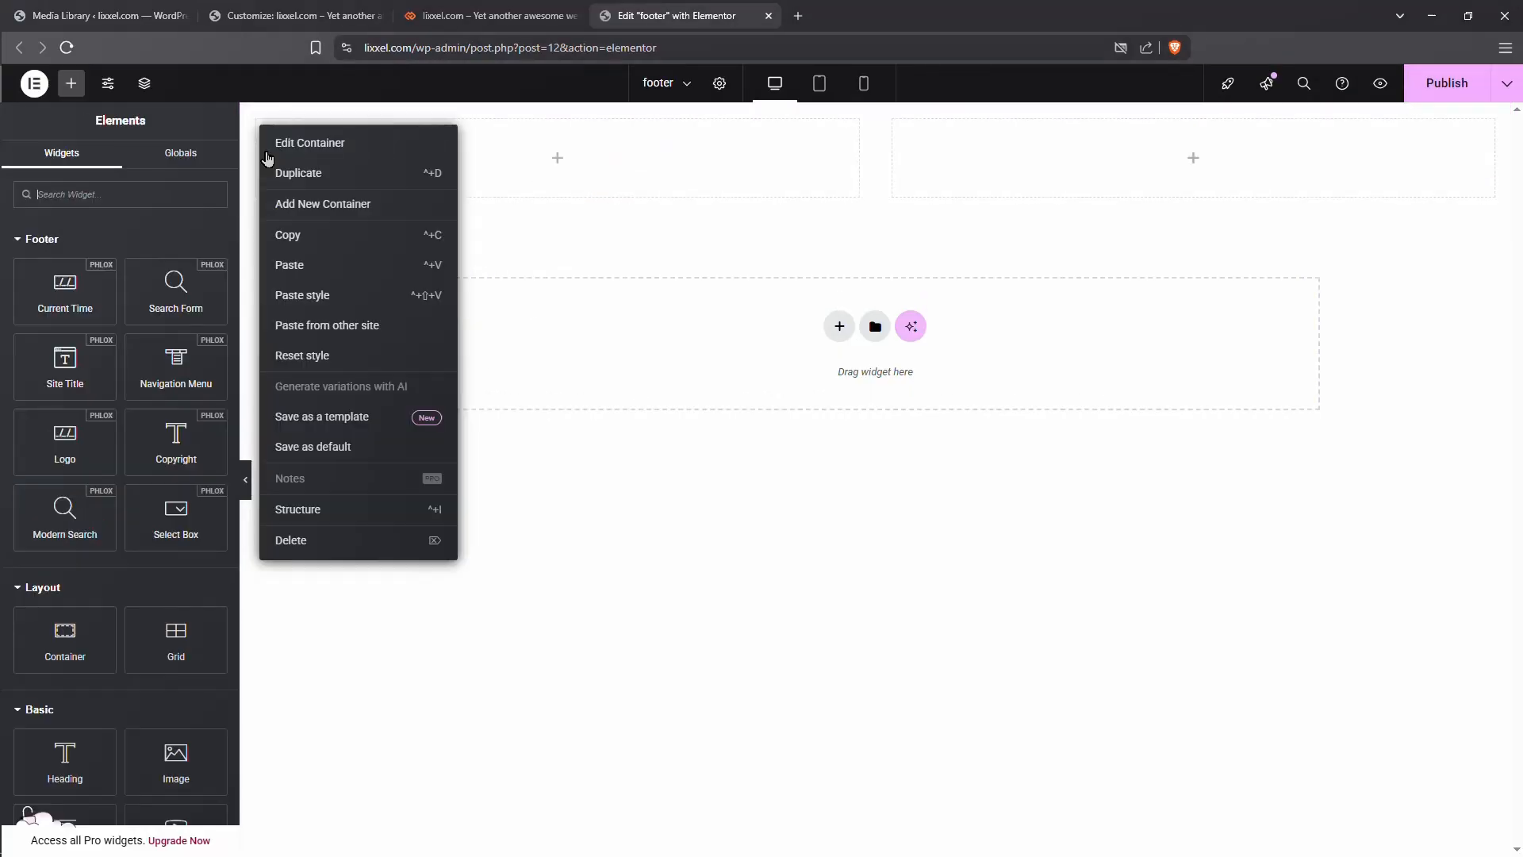
click(301, 172)
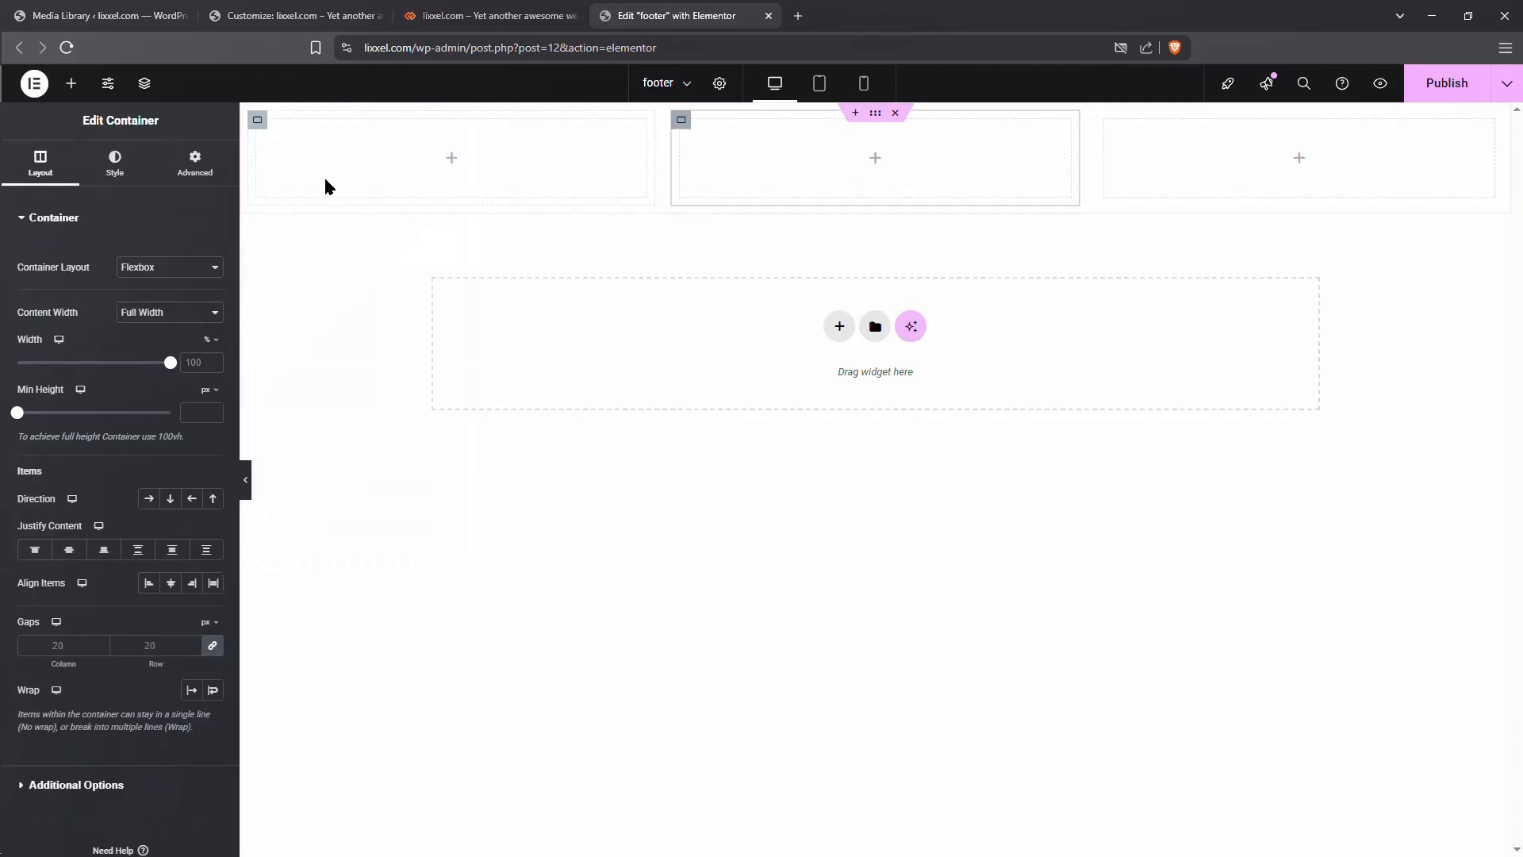
Step: Place the Phlox Logo, Navigation Menu and Copyright widgets in the left, middle and right footer containers respectively
click(444, 163)
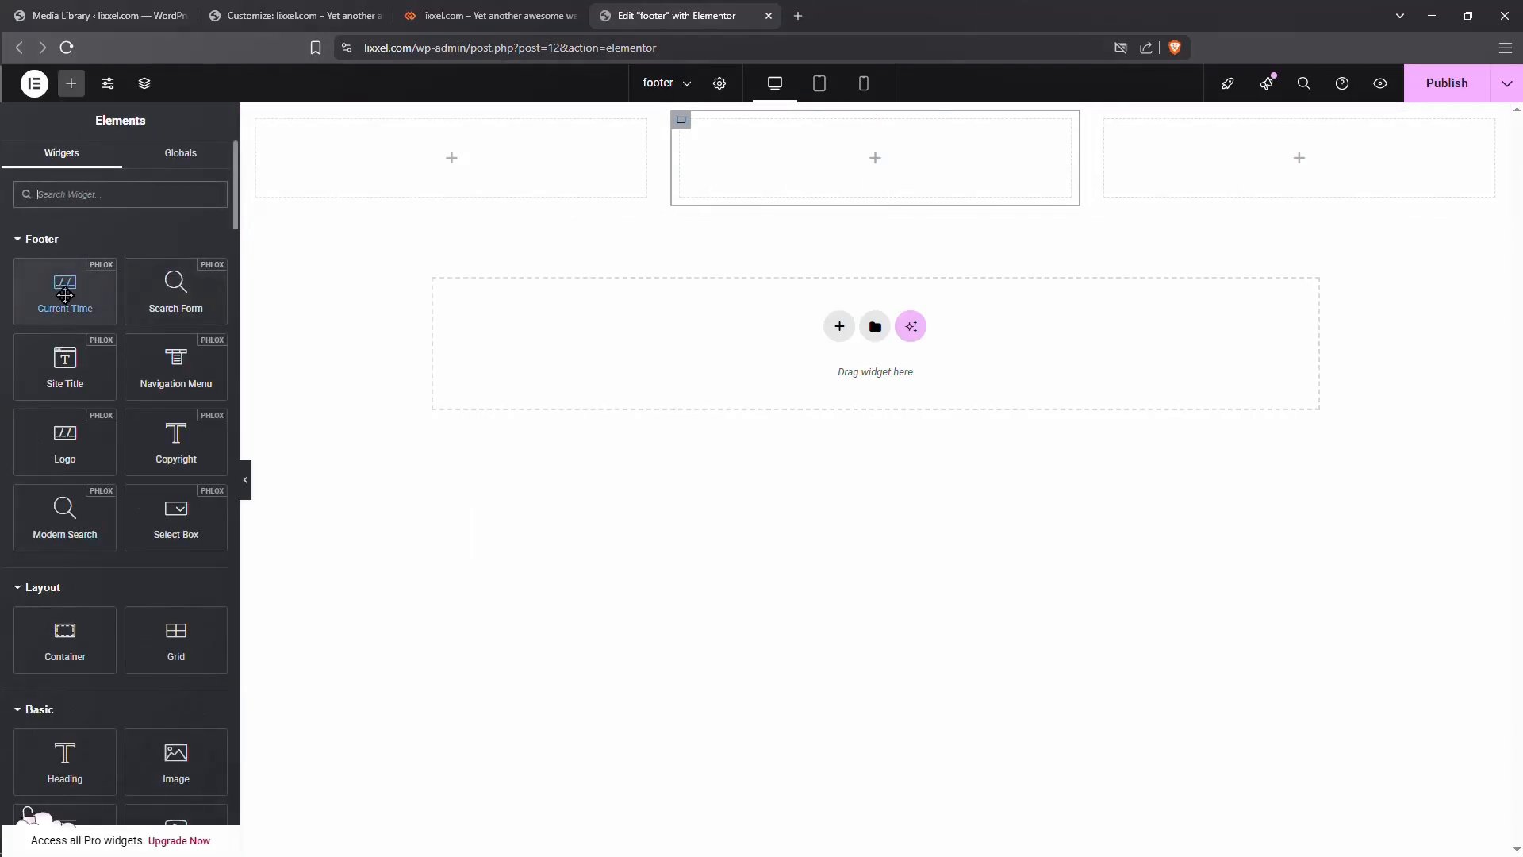
drag(76, 438, 530, 147)
drag(166, 371, 871, 147)
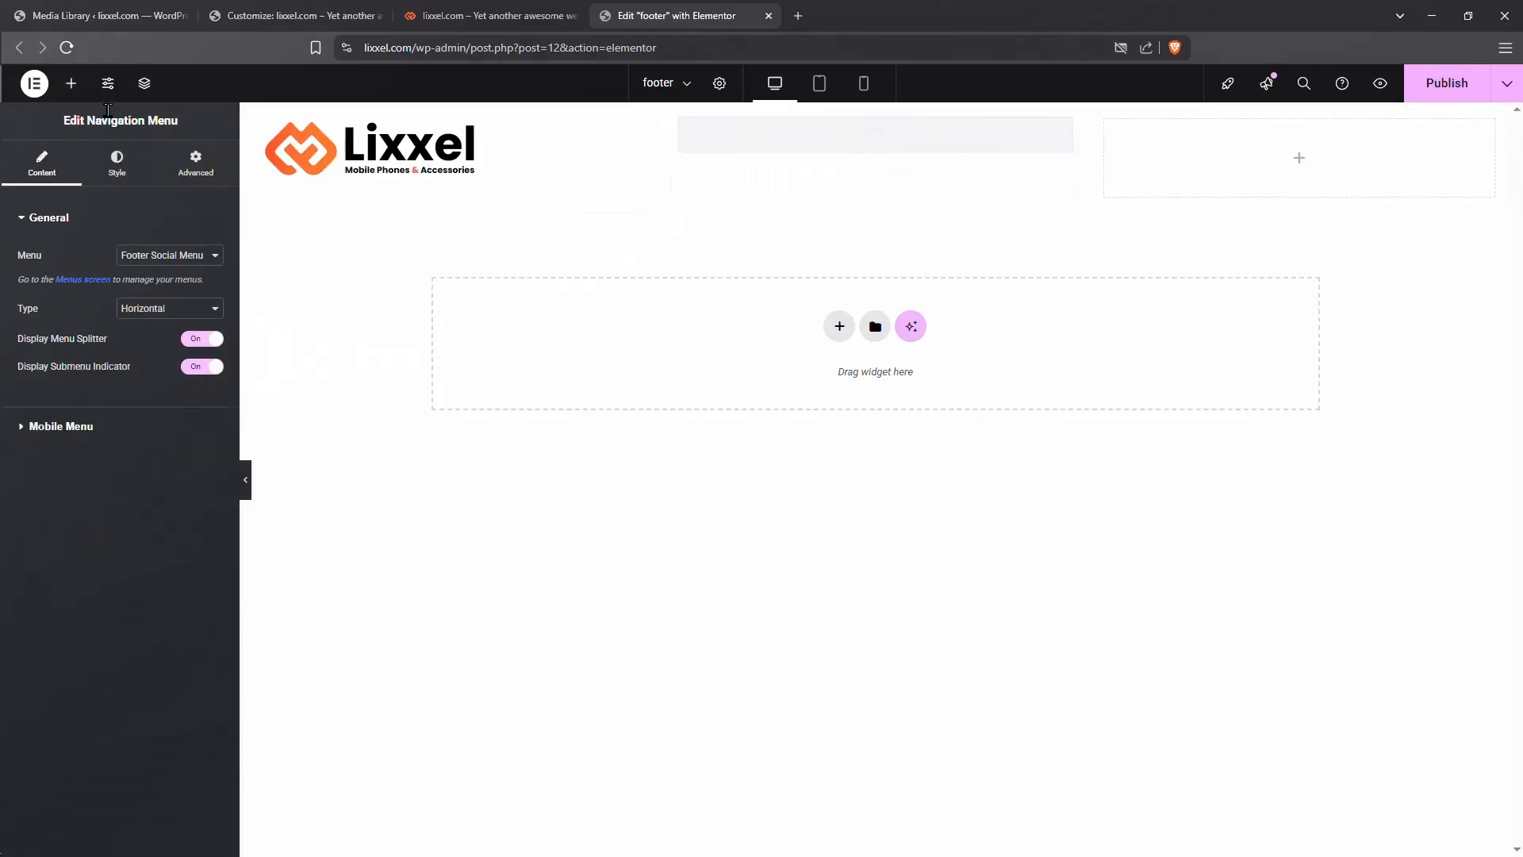
click(70, 83)
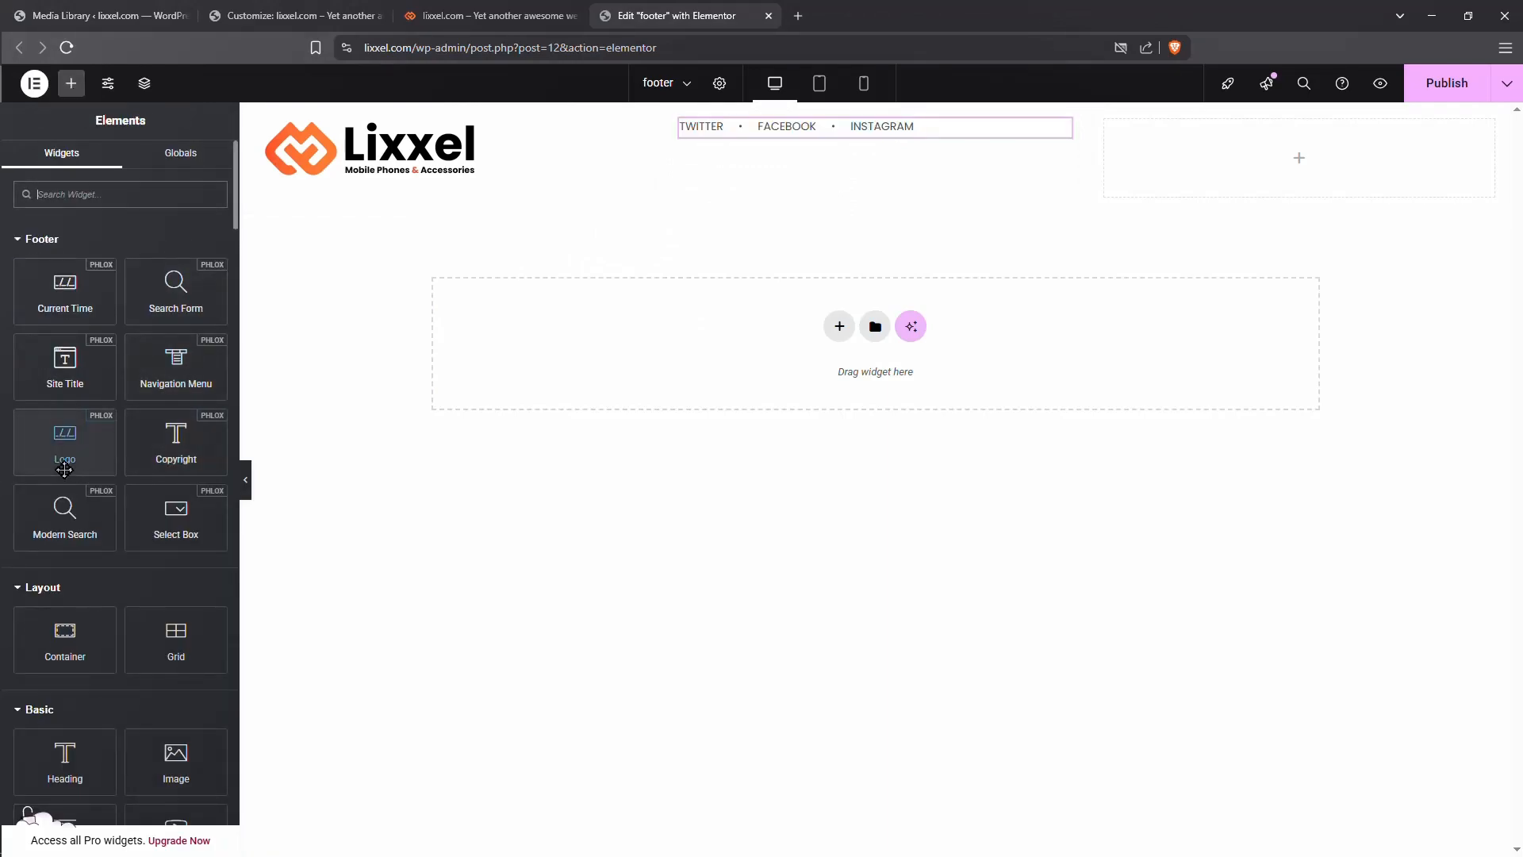
drag(176, 452, 1346, 170)
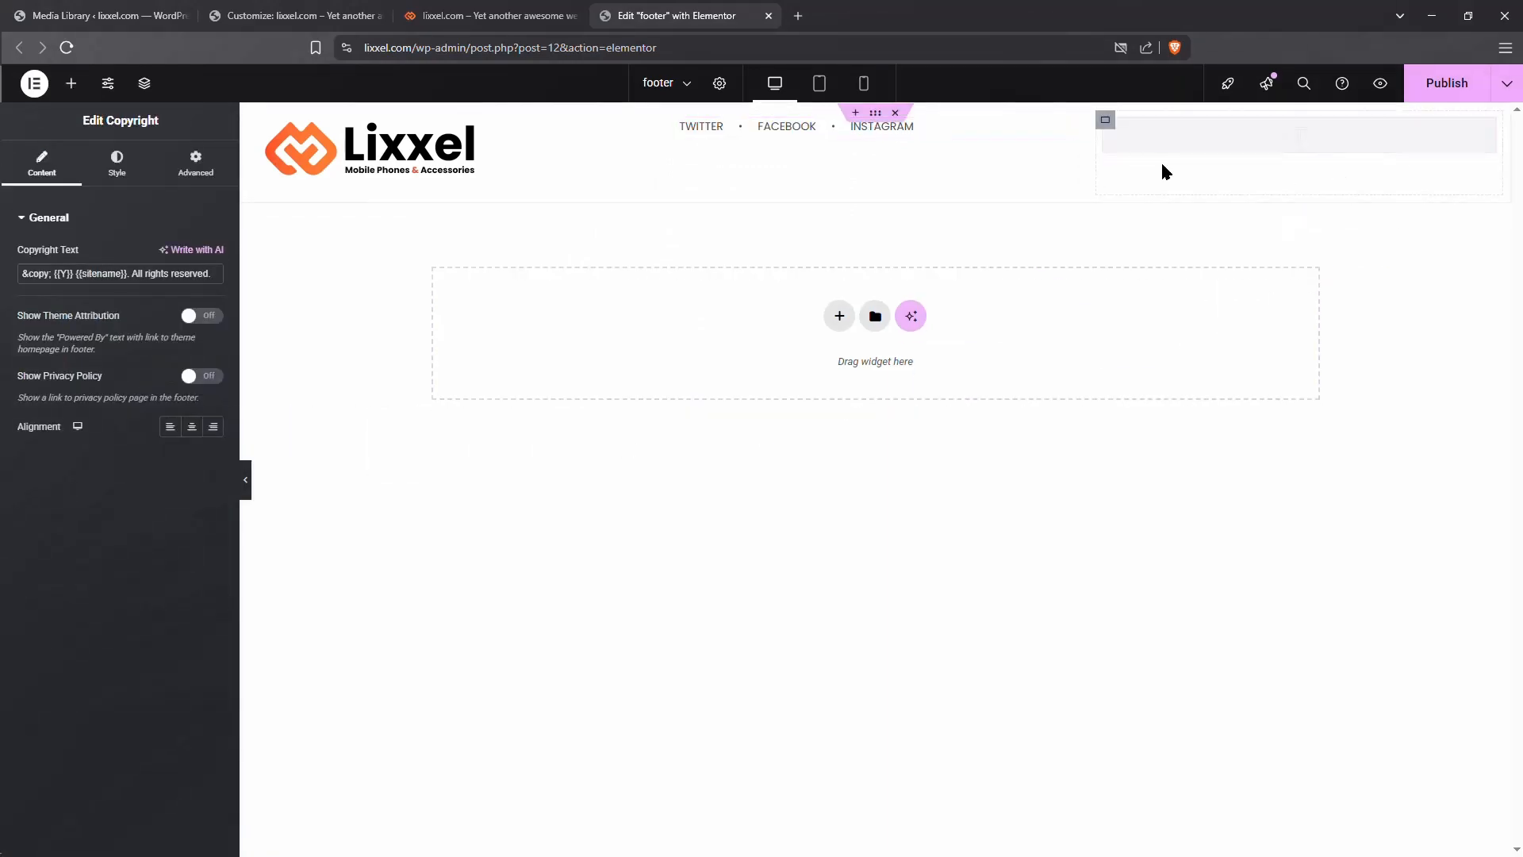
Step: Set the footer Navigation Menu widget's menu to Home Menu
click(940, 122)
click(164, 255)
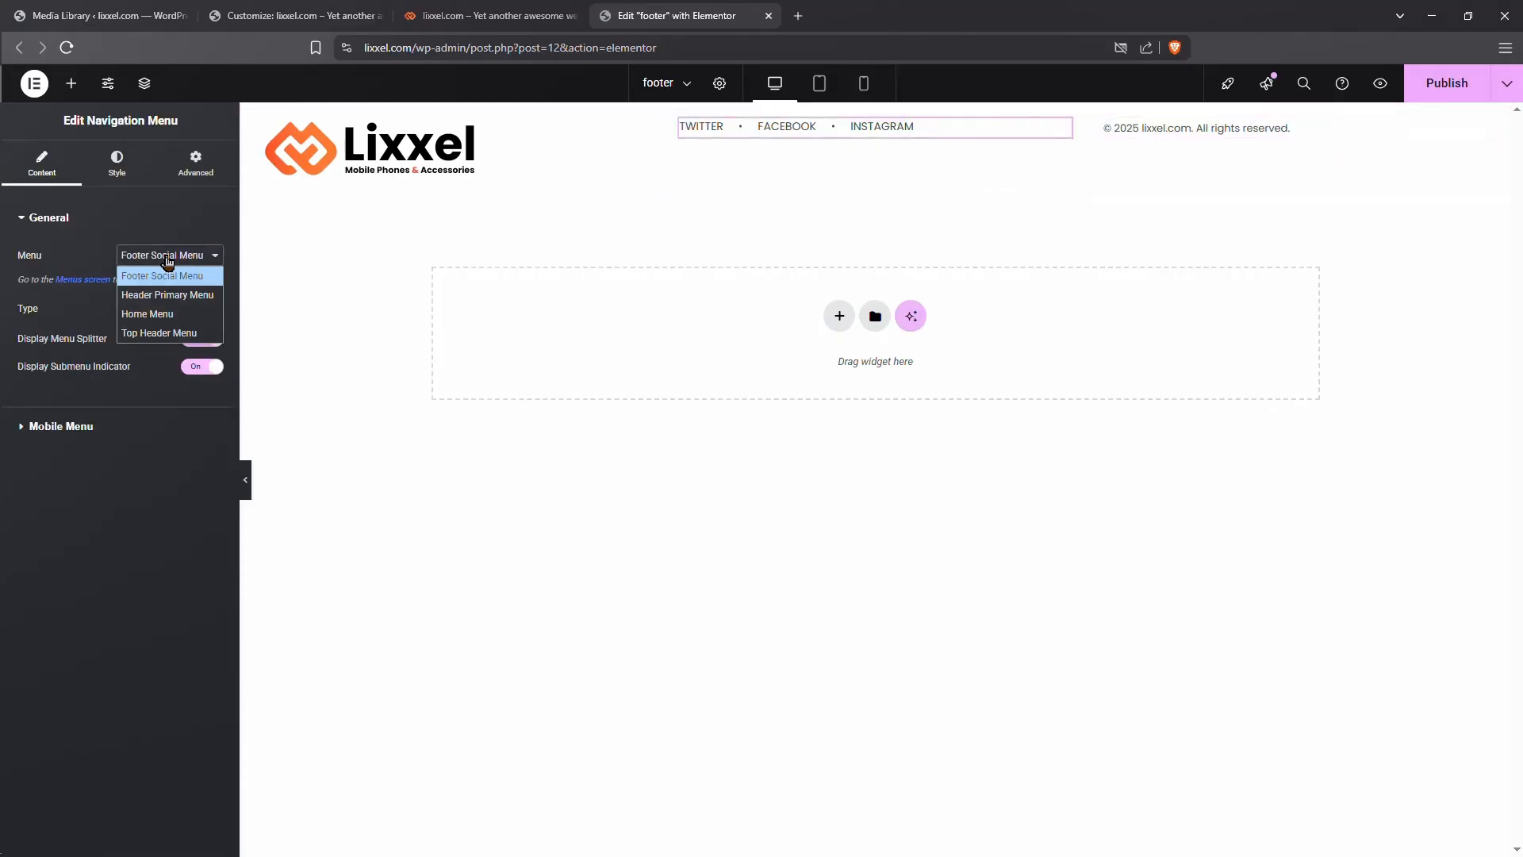
click(176, 316)
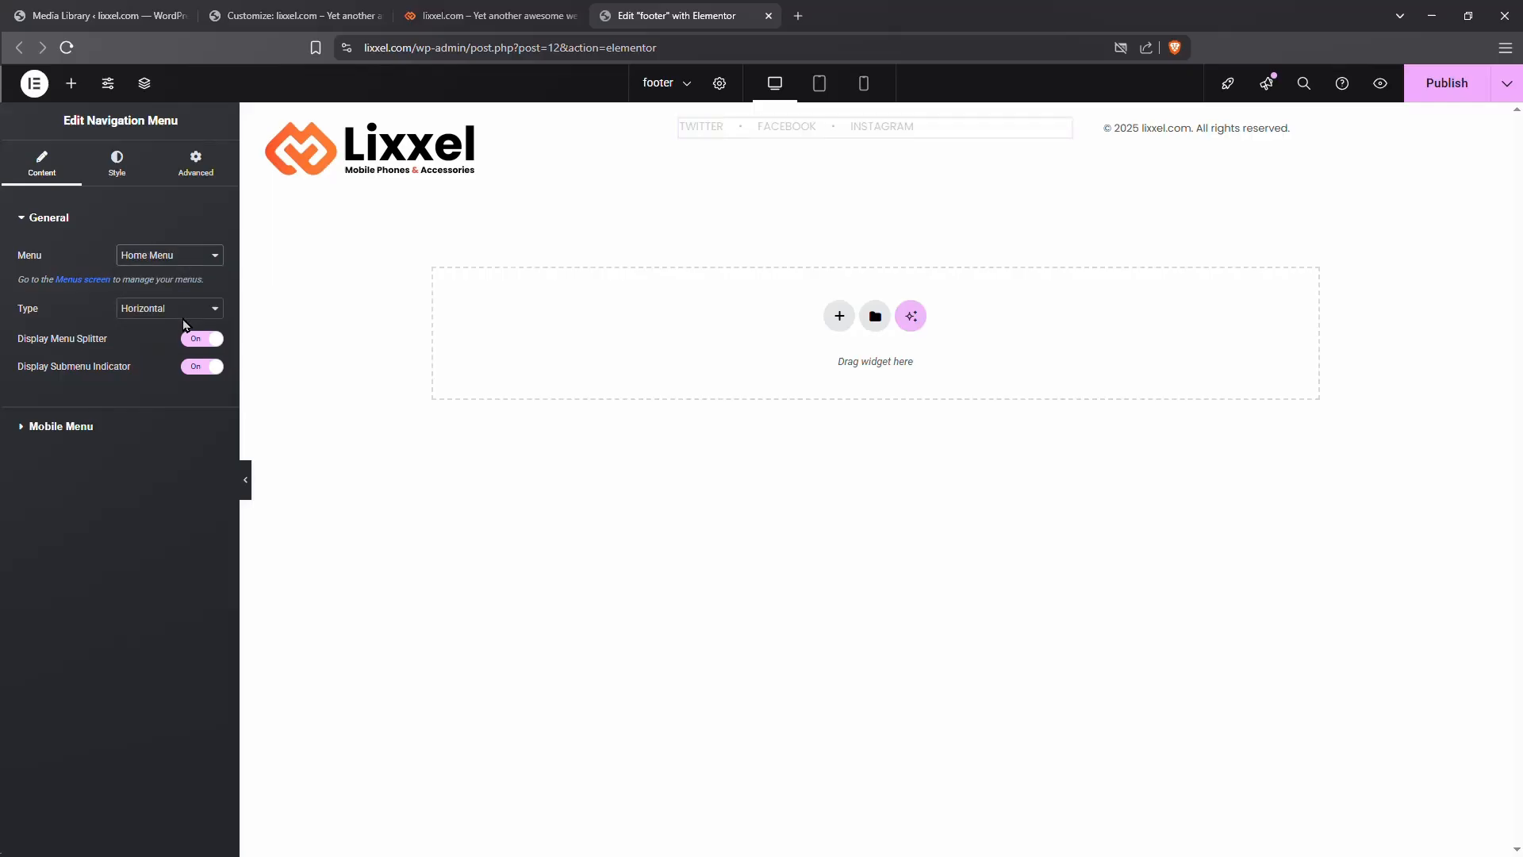
Step: Set the footer menu items' font family to Poppins and weight to 600 (Semi Bold)
click(132, 176)
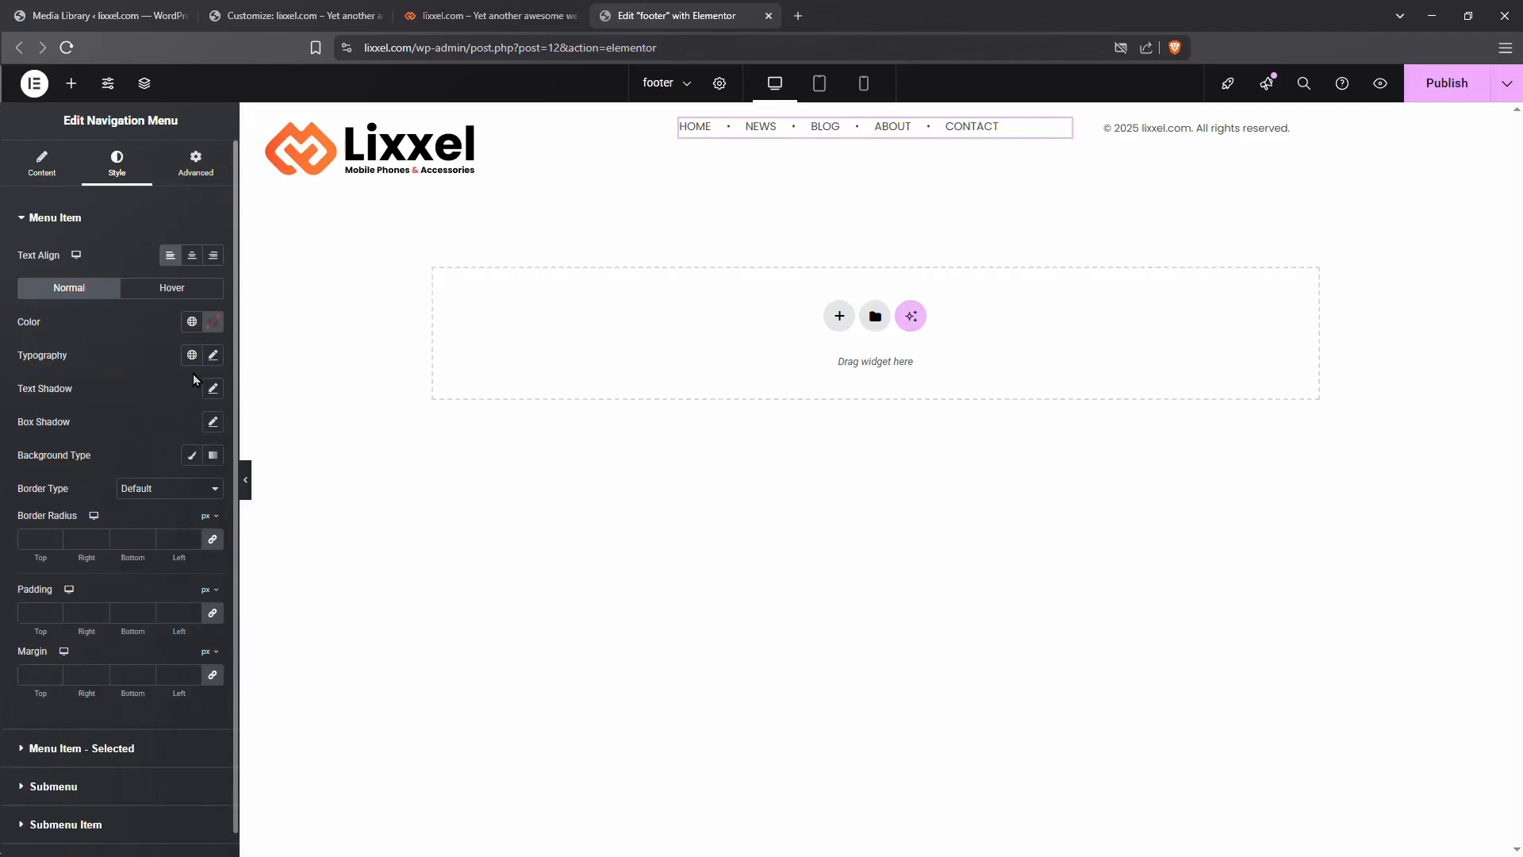
click(213, 355)
click(157, 439)
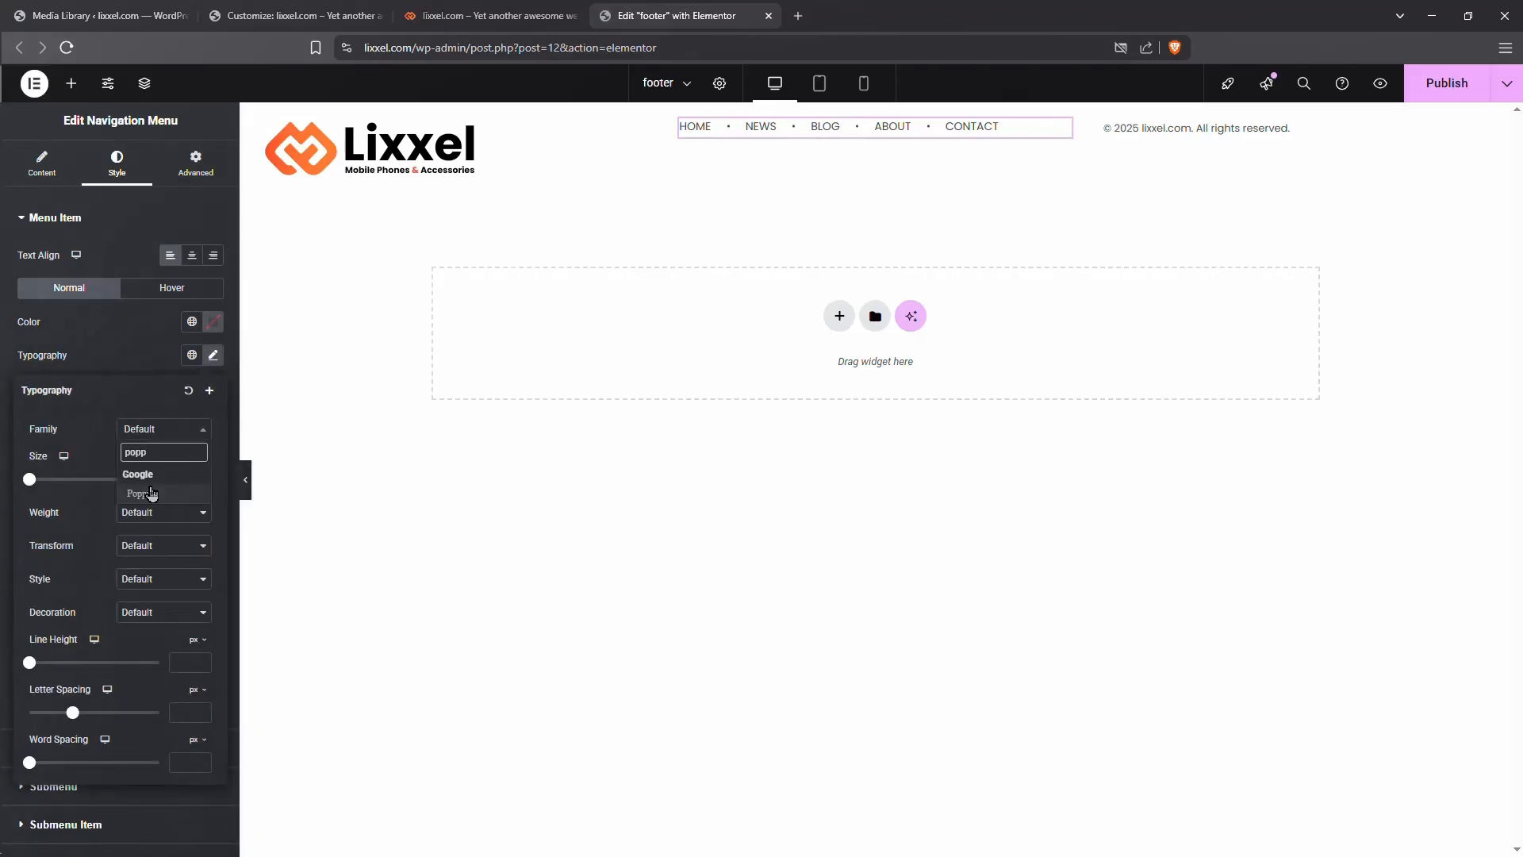
click(114, 488)
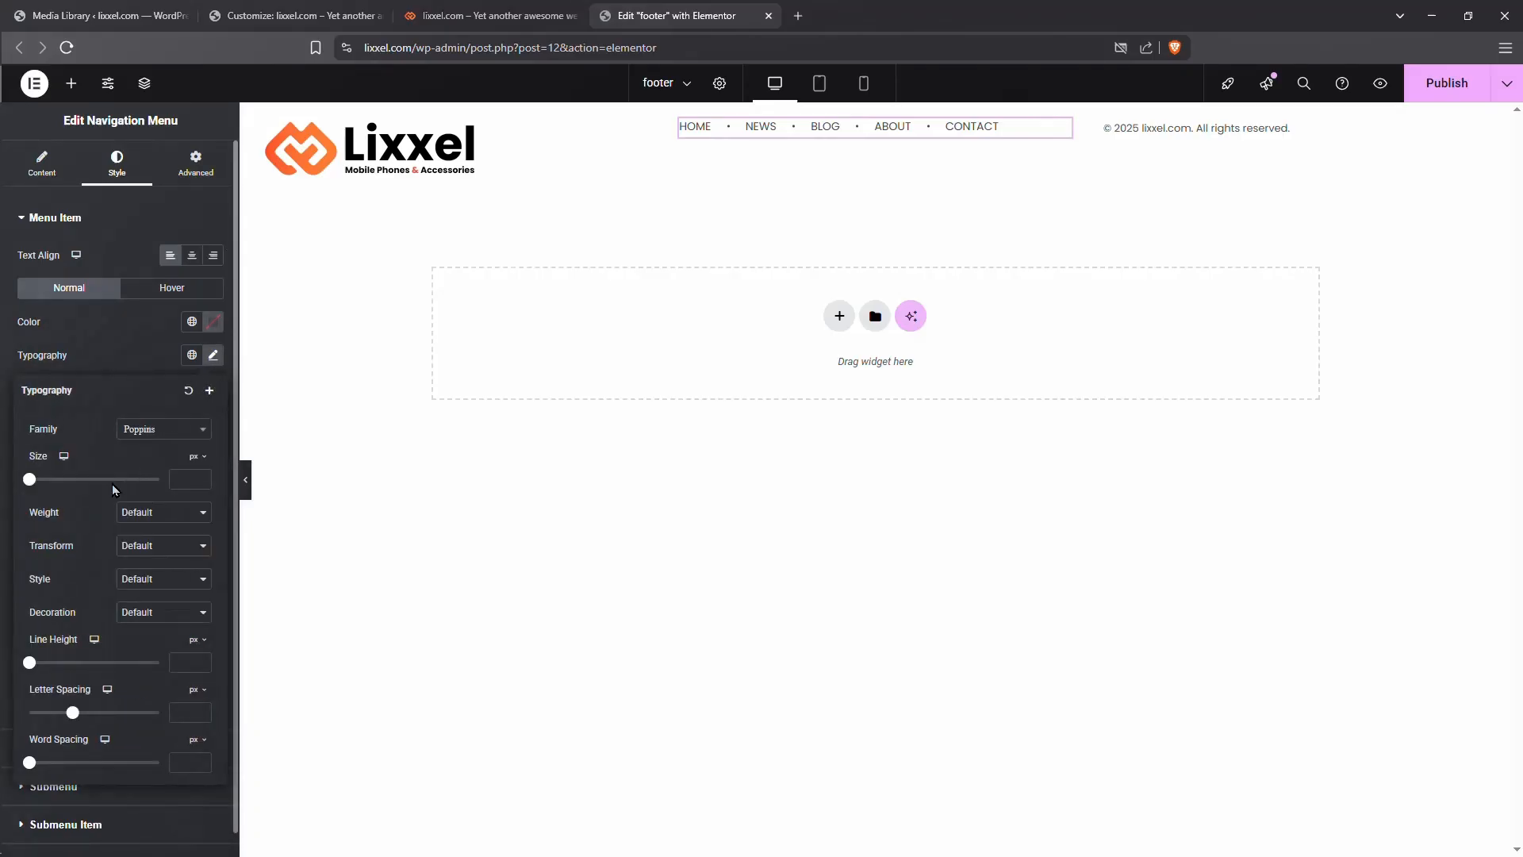
click(143, 514)
click(161, 628)
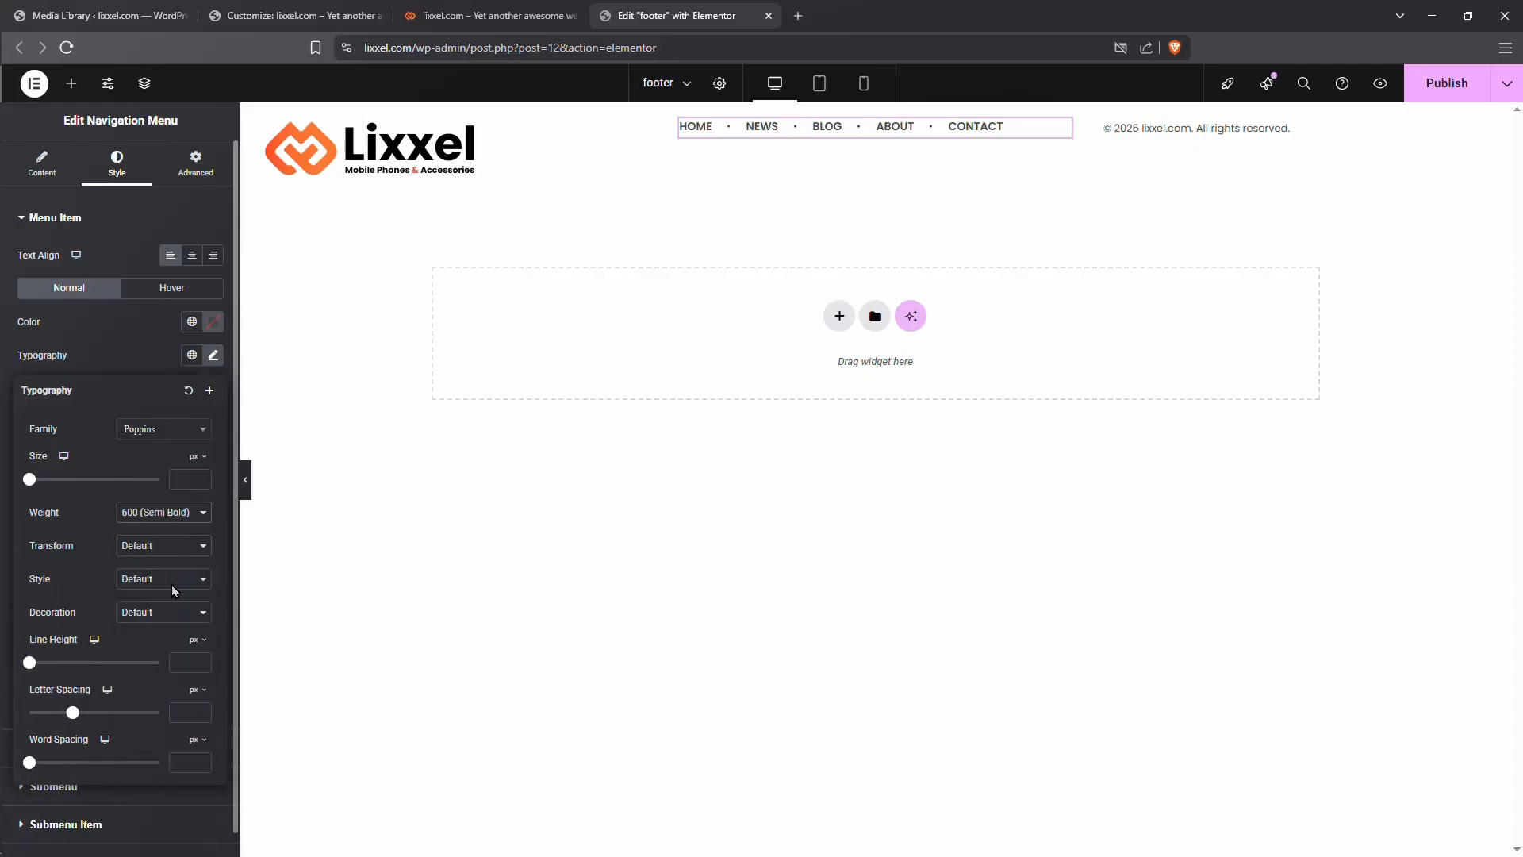
Step: Turn off the footer menu's splitter and center its menu items
click(42, 164)
click(200, 339)
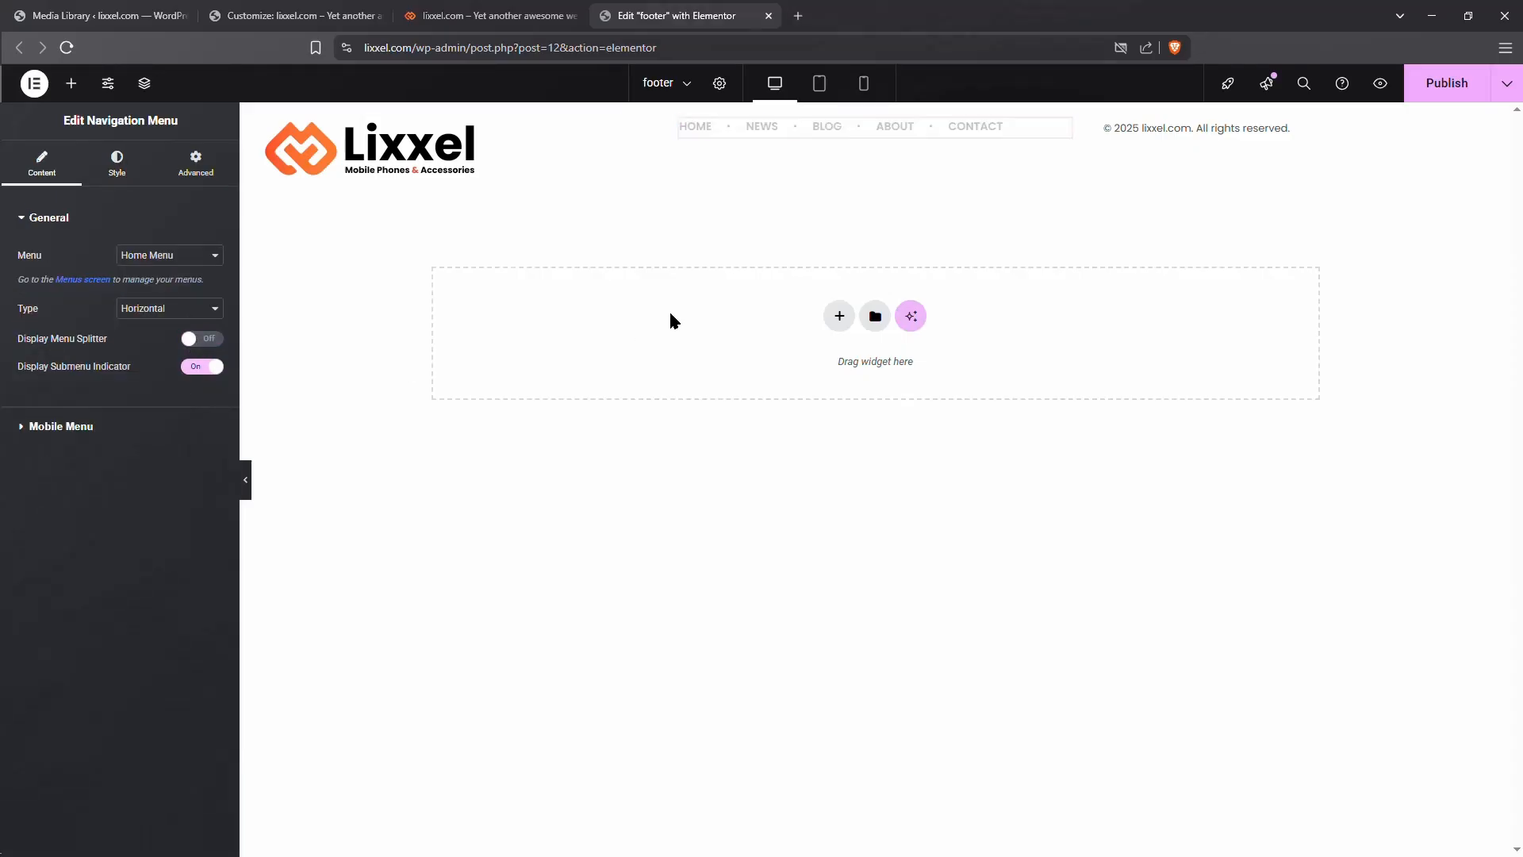
click(117, 164)
click(191, 254)
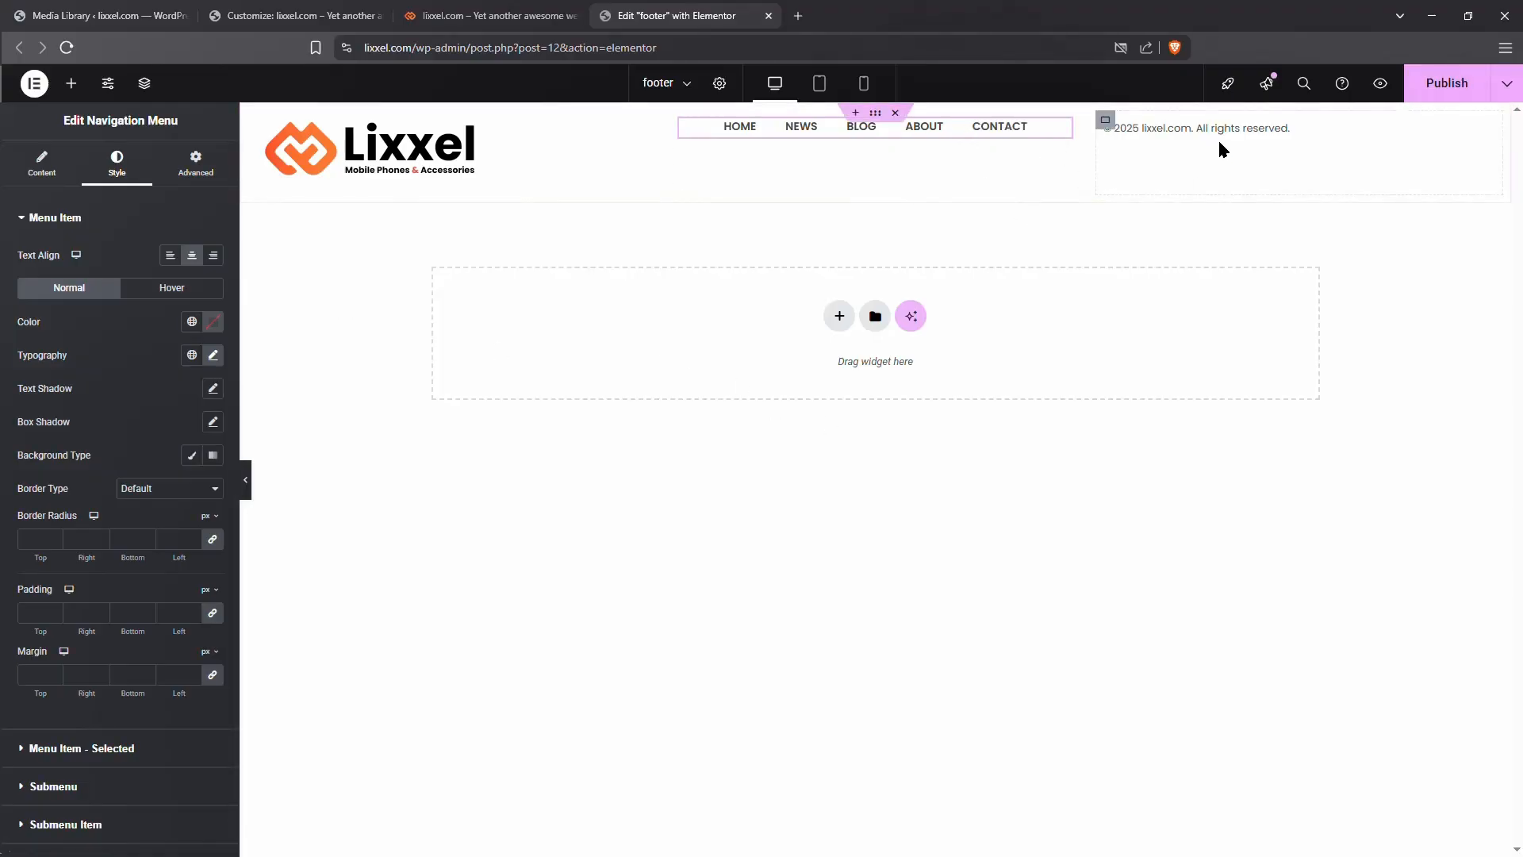
Step: Center the footer's copyright text and set its typography to Poppins, weight 600 (Semi Bold)
click(1305, 132)
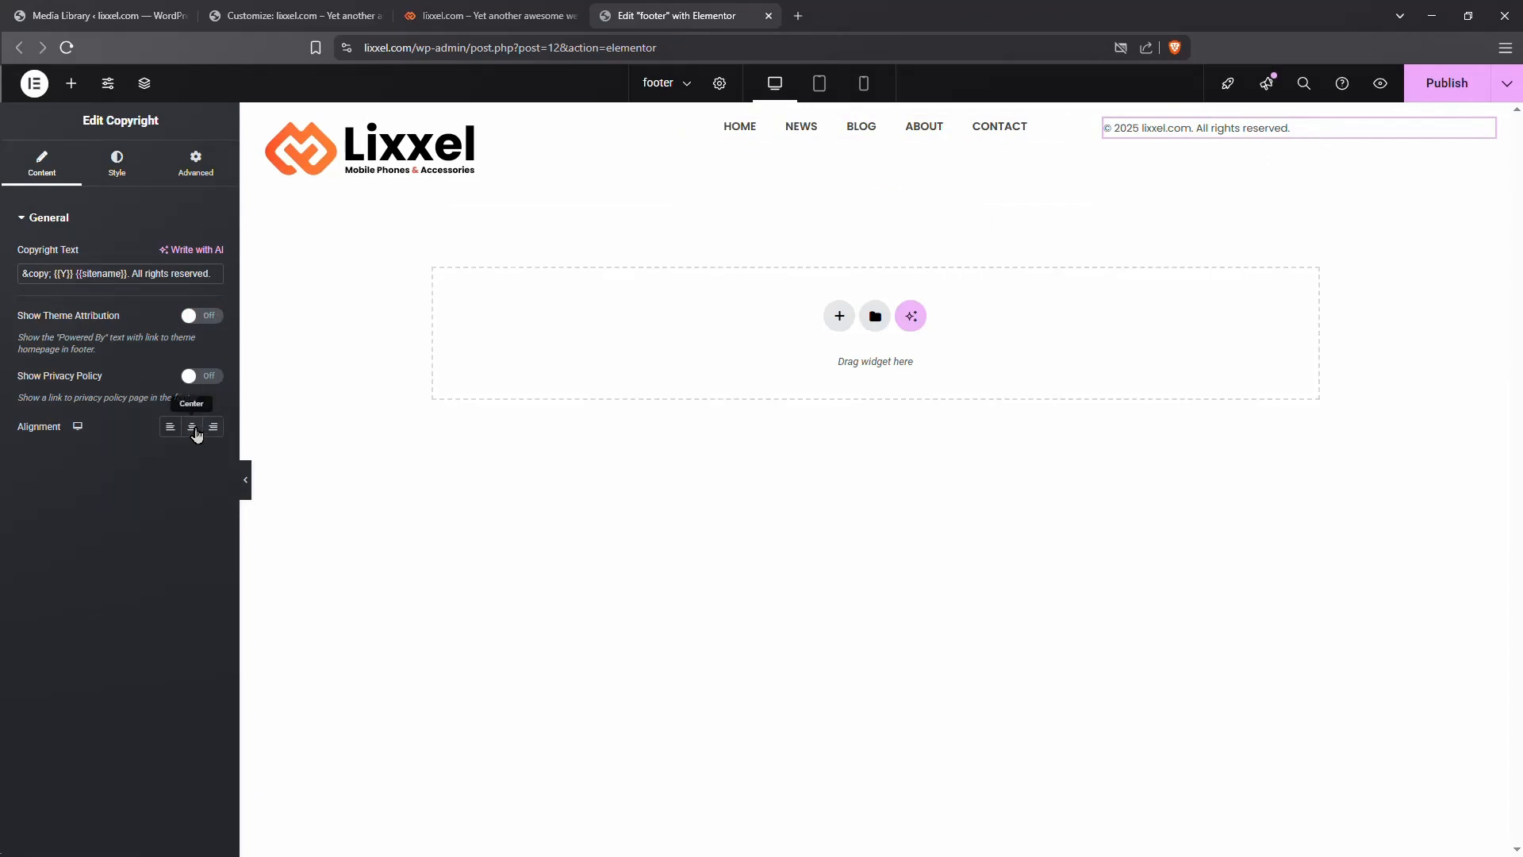
click(196, 429)
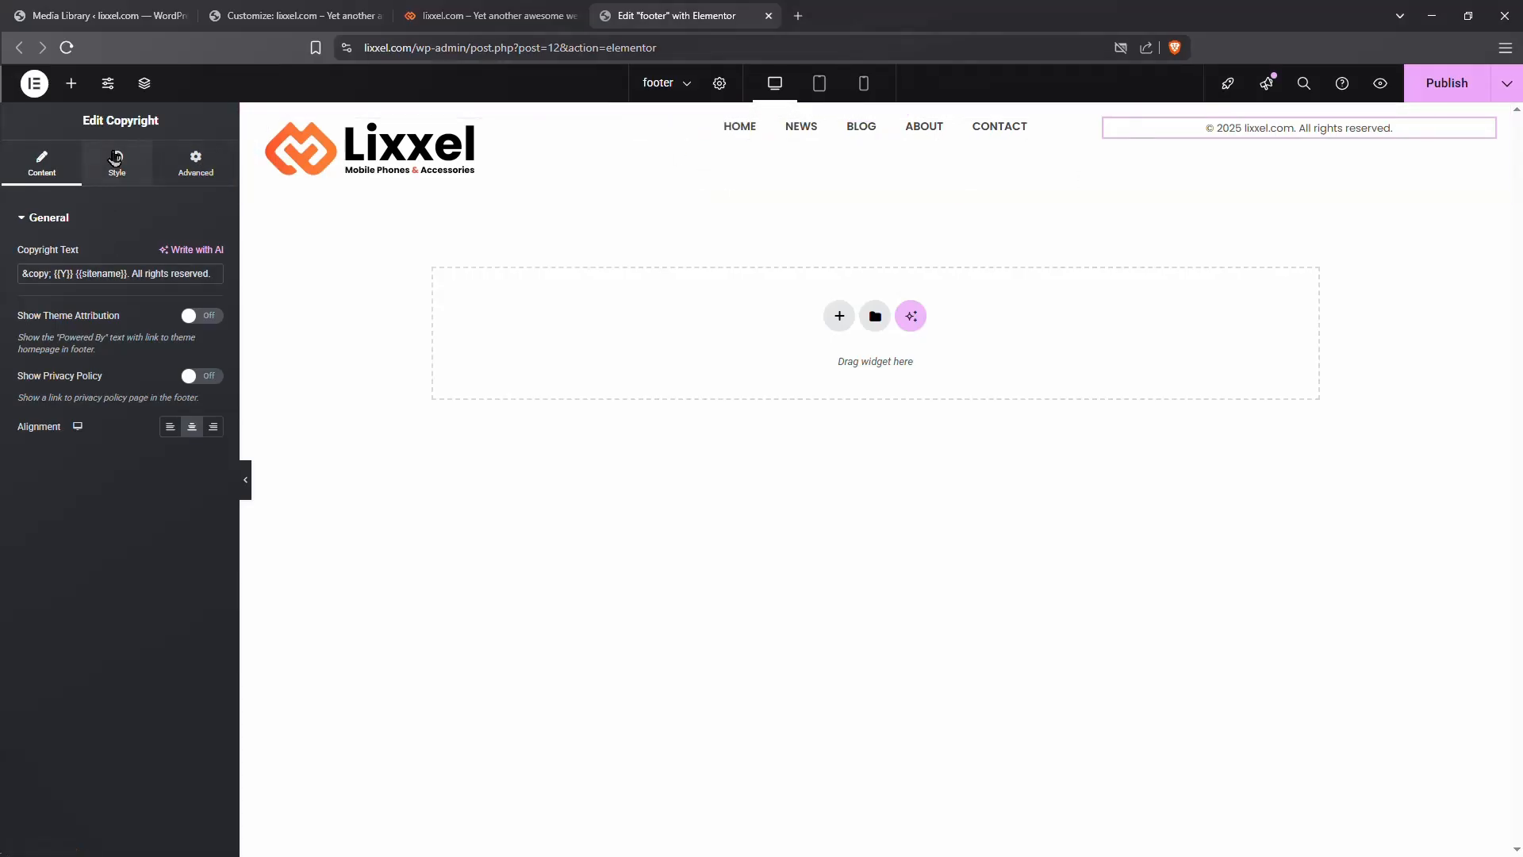
click(117, 162)
click(213, 322)
click(164, 478)
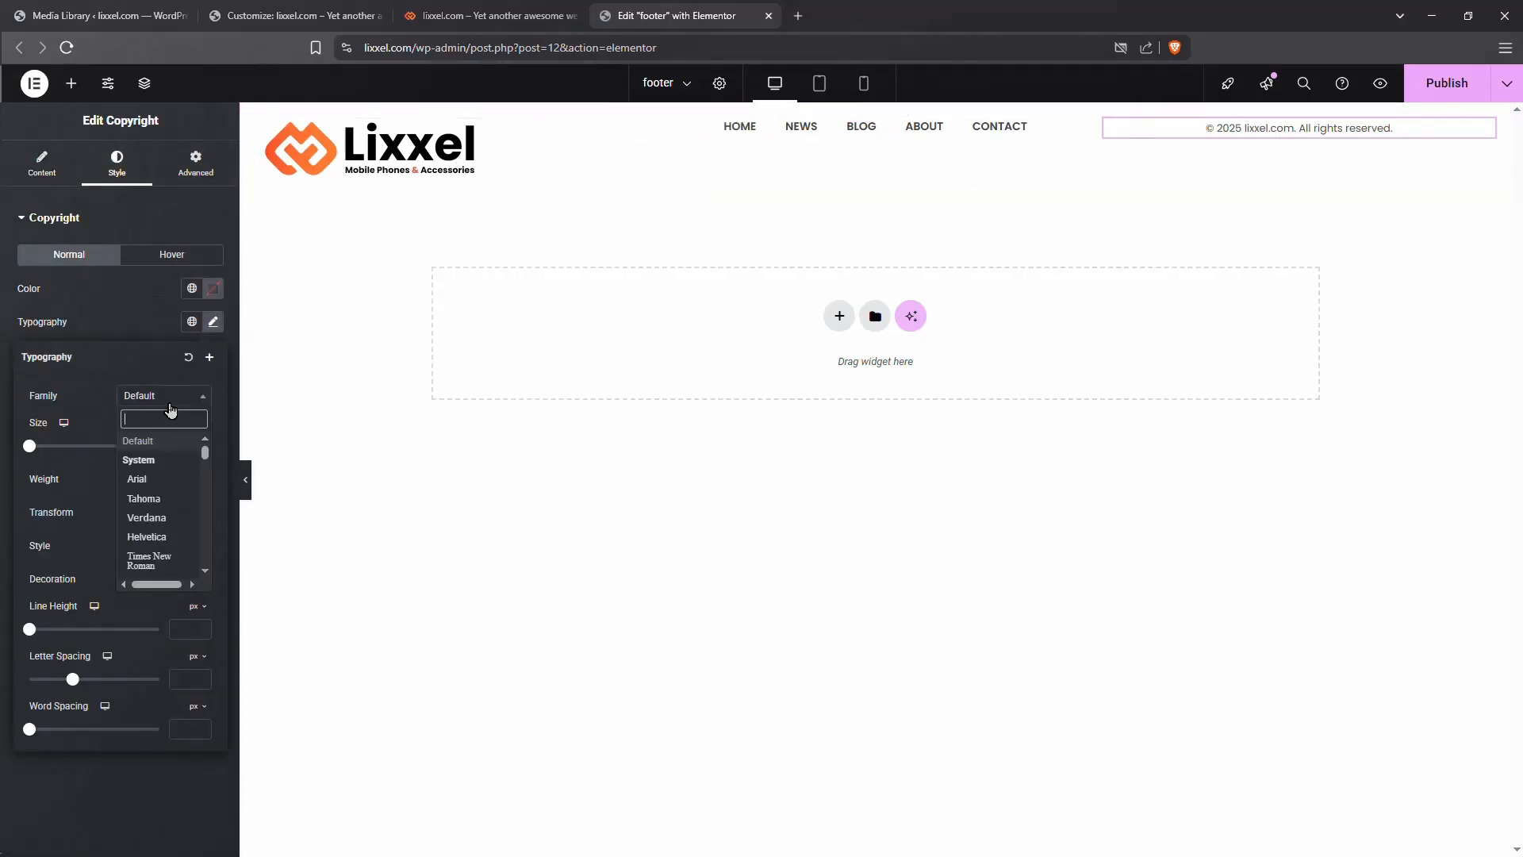
click(159, 595)
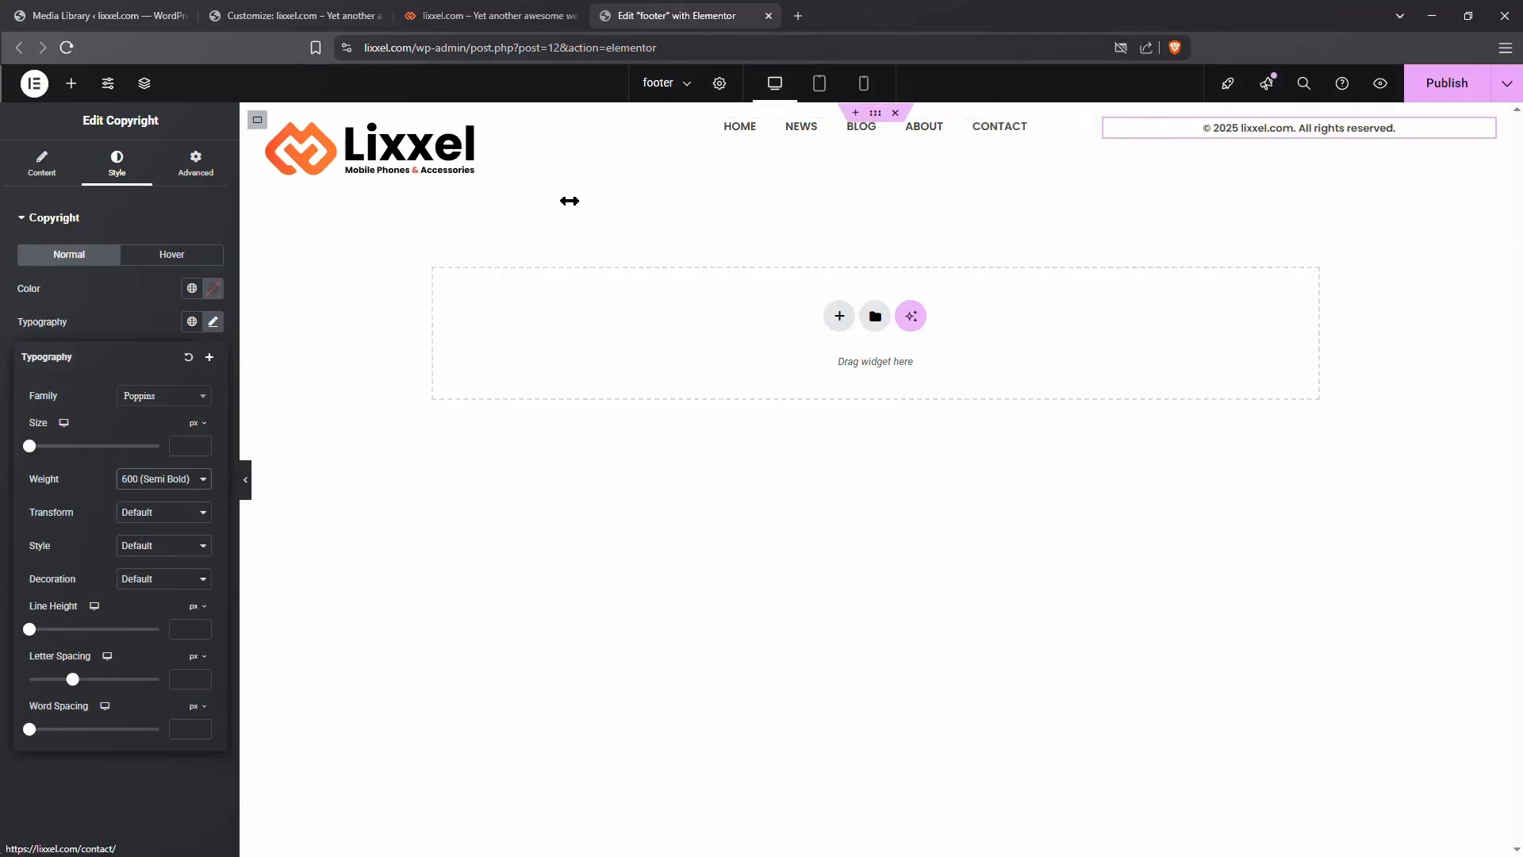
Step: Publish the footer template, close its editor and check the footer on the reloaded live homepage
click(1458, 89)
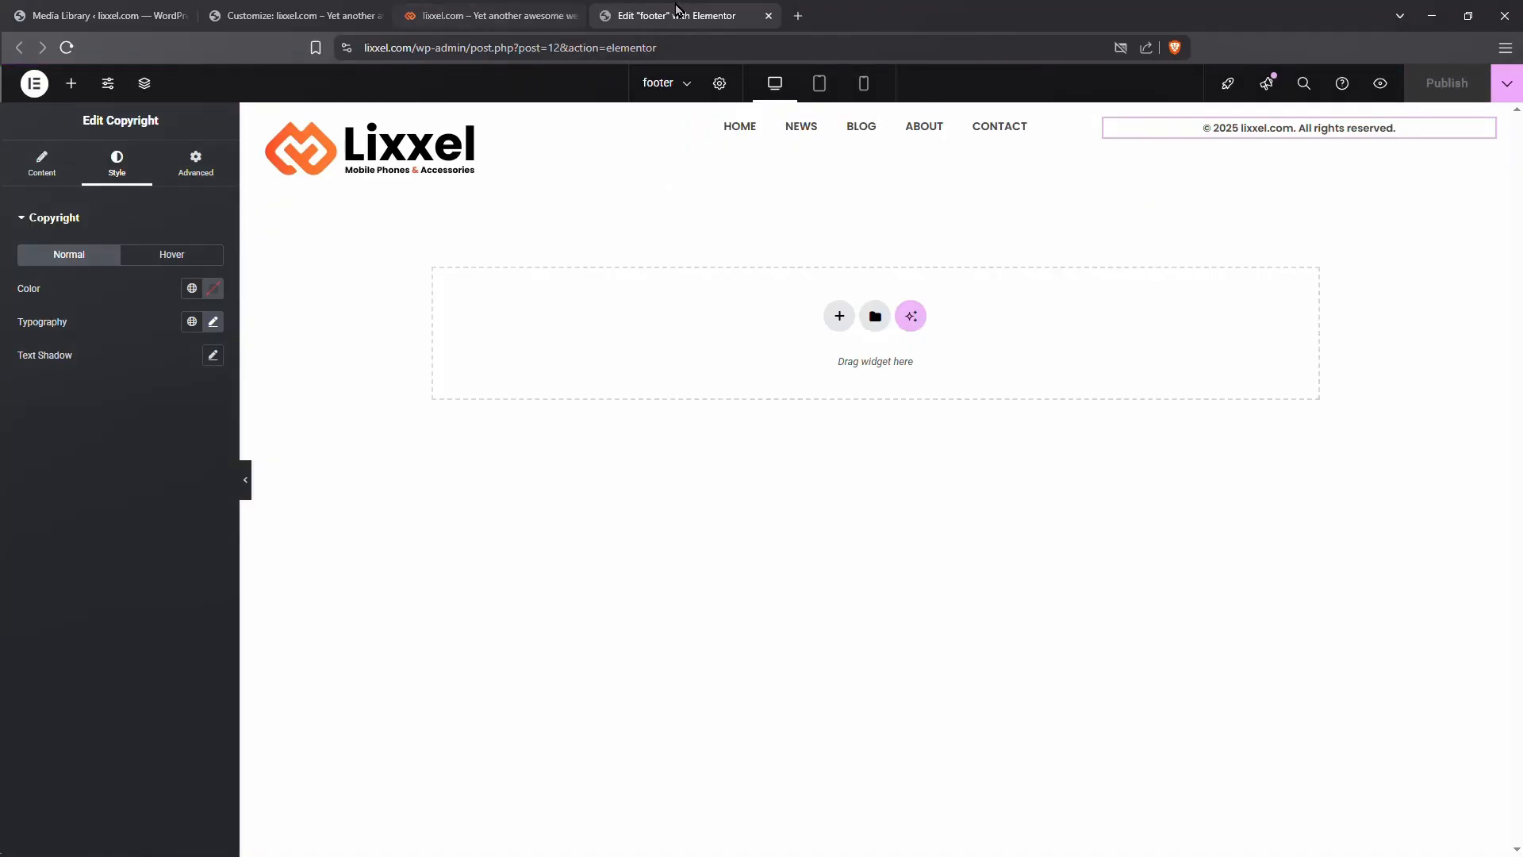
click(768, 16)
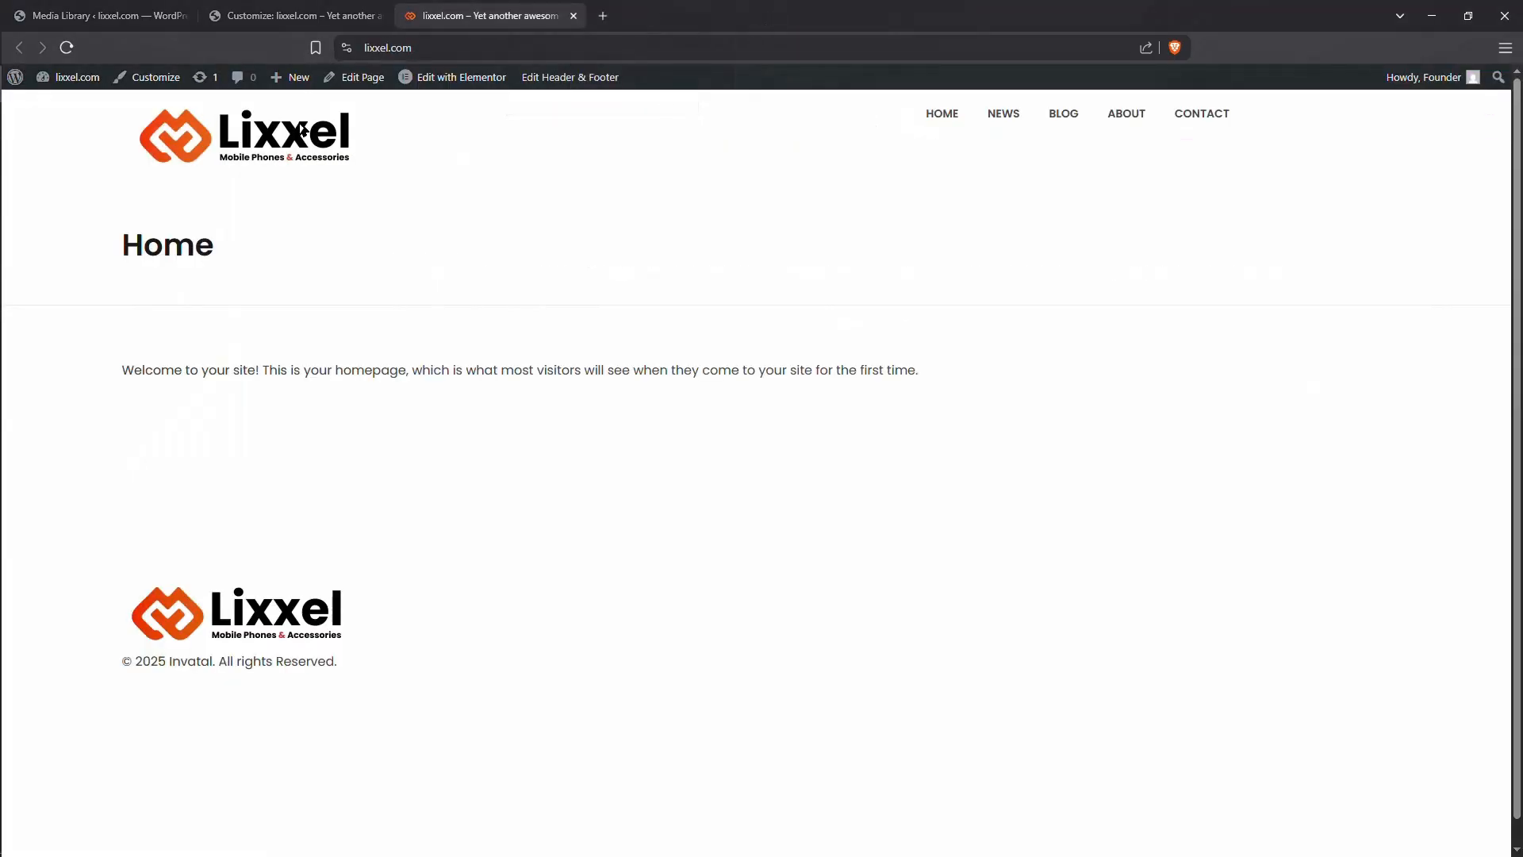
click(67, 48)
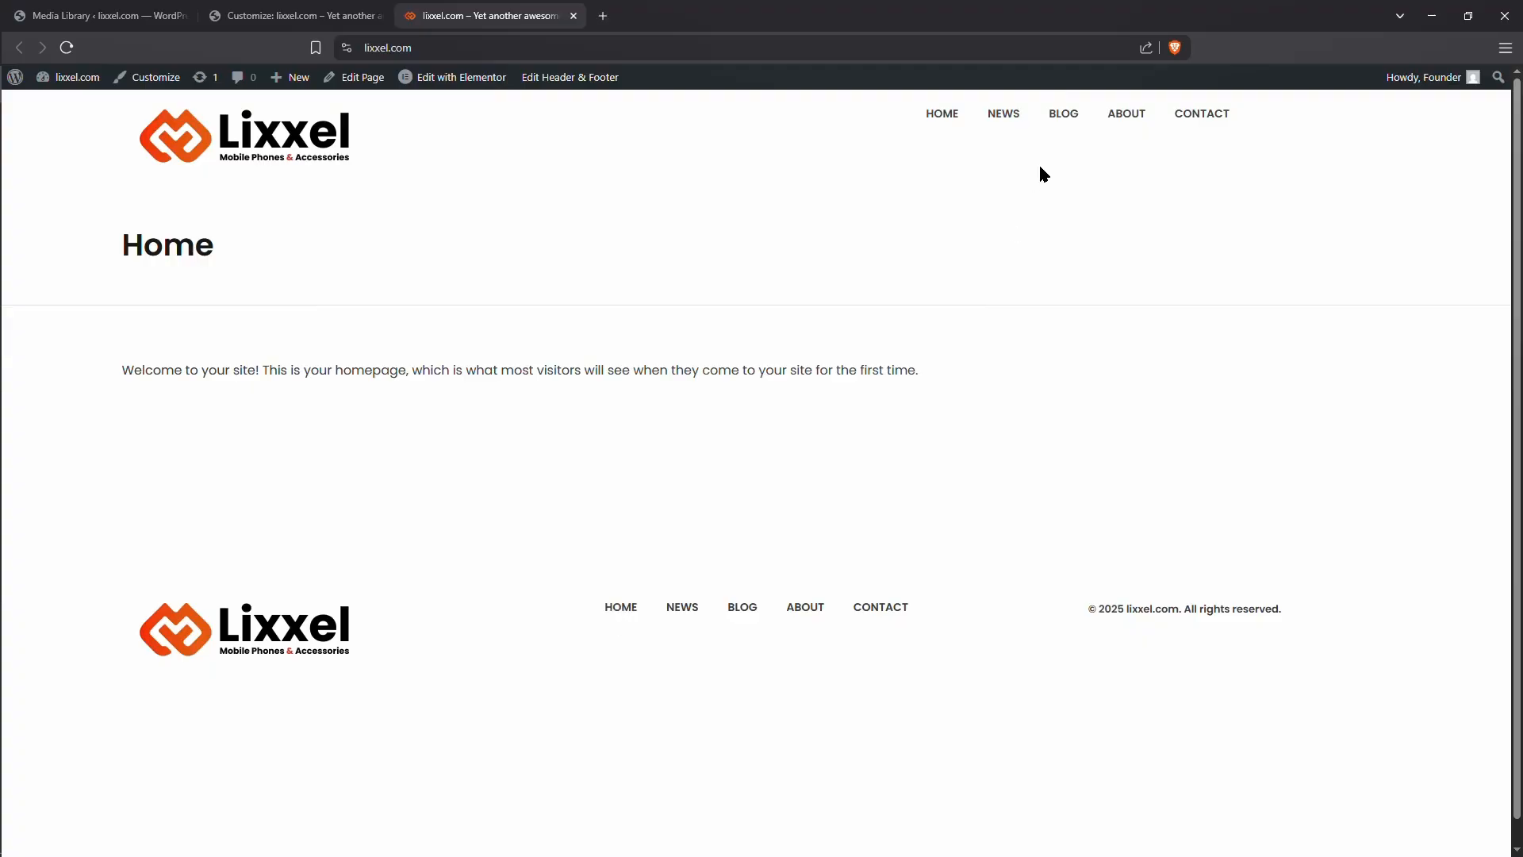
drag(1101, 631, 1309, 605)
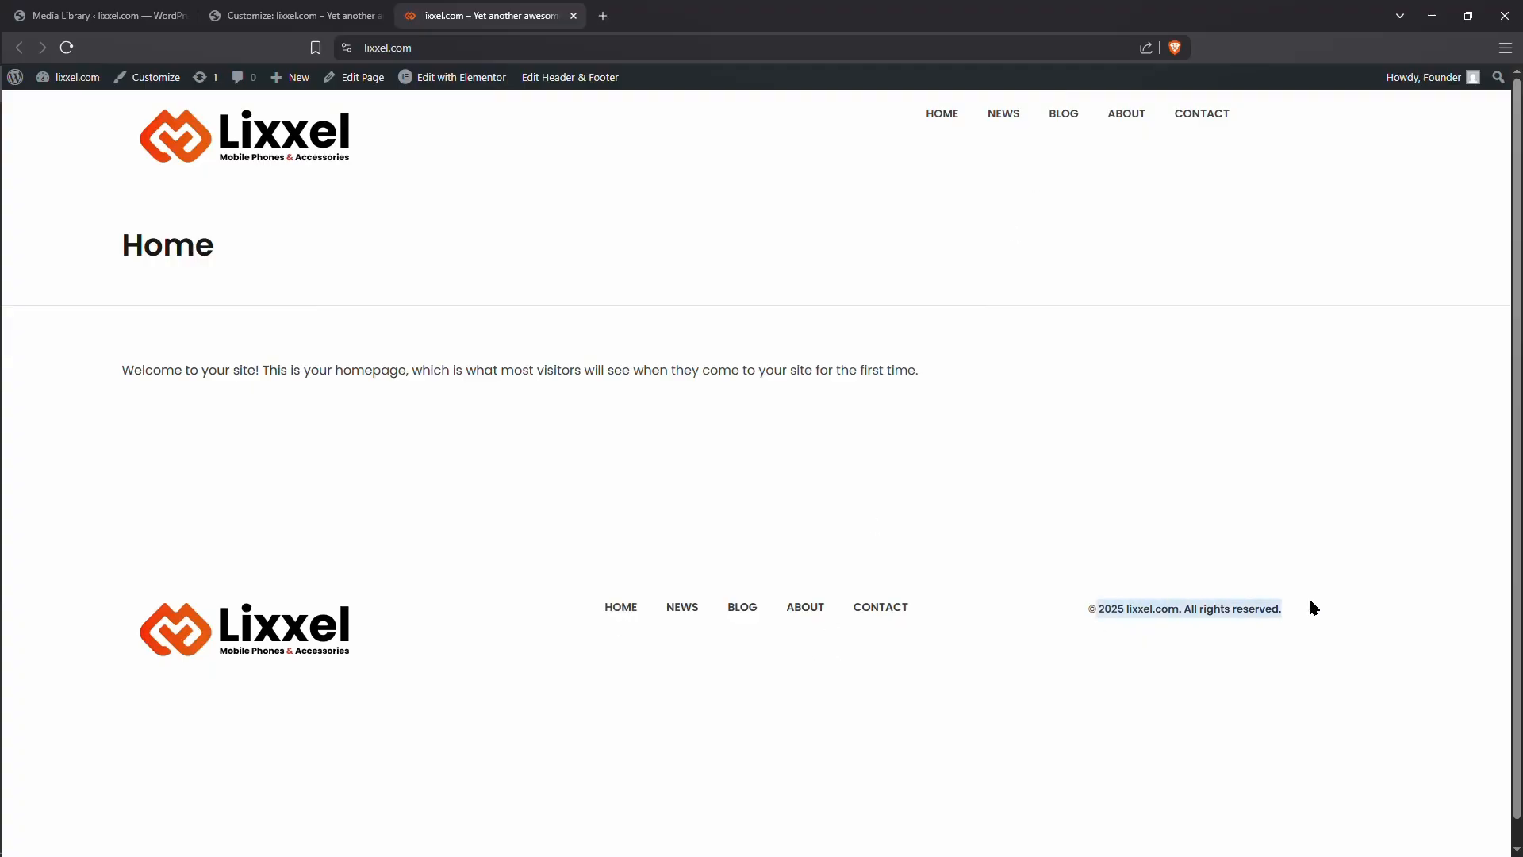